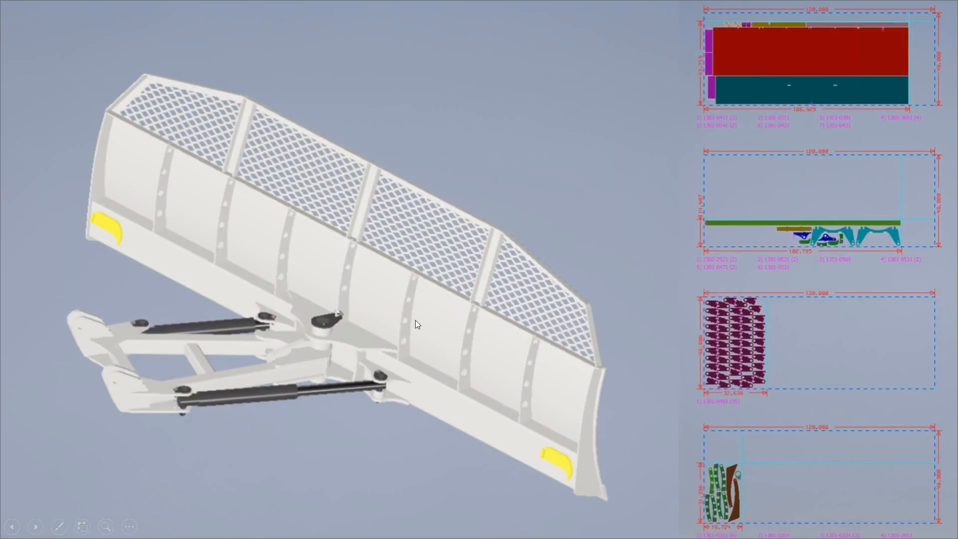
- End the slide show, close the Slack window and switch to Autodesk Inventor
key("Escape")
right_click(358, 522)
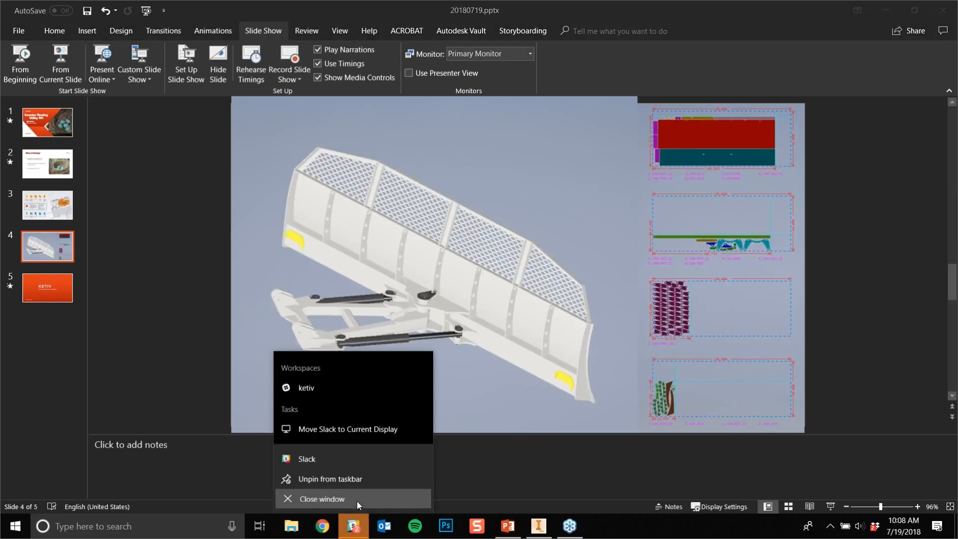
left_click(358, 502)
left_click(544, 529)
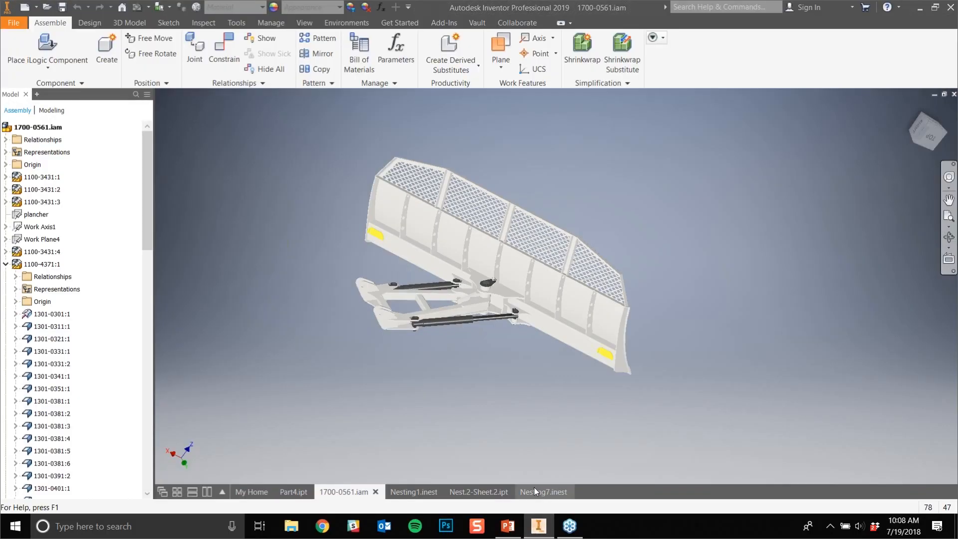
mouse_move(535, 487)
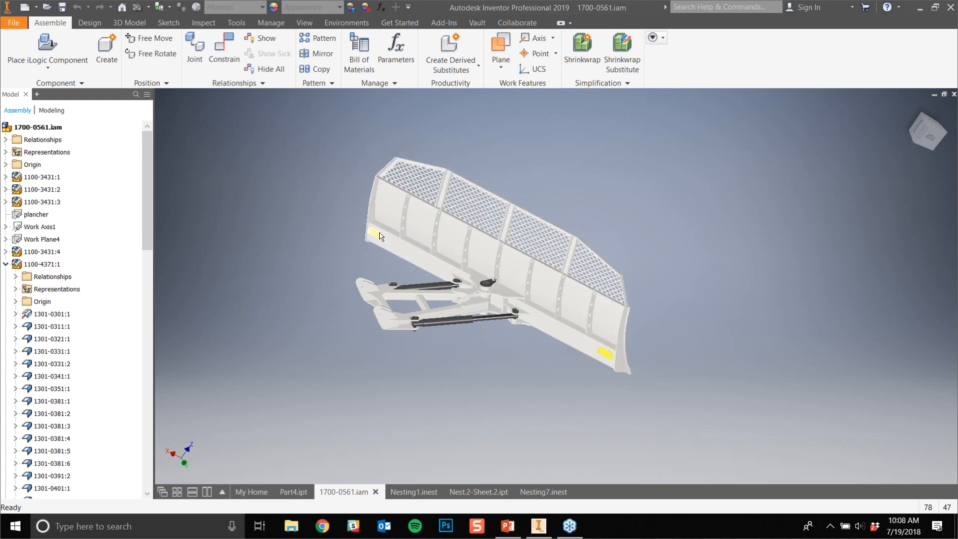
scroll(381, 236, "up", 5)
scroll(380, 237, "down", 4)
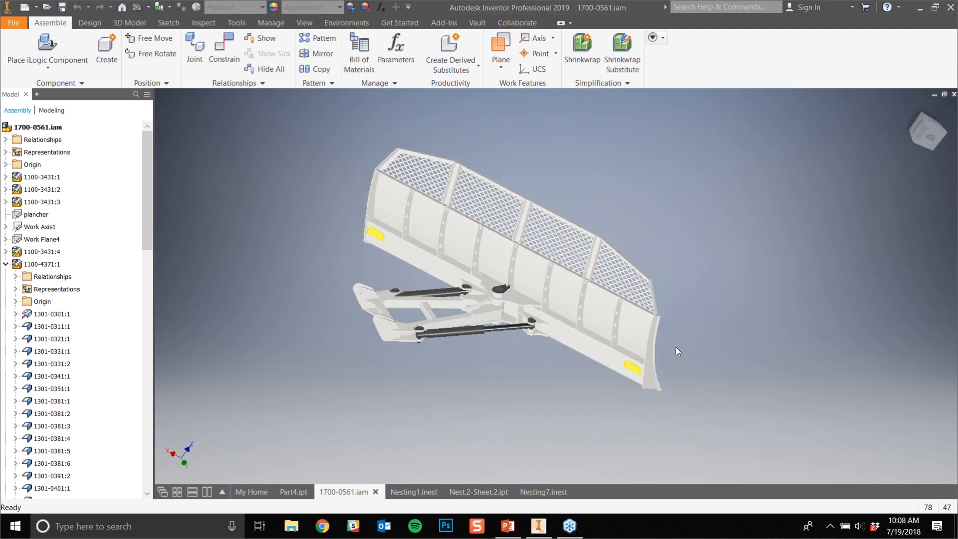
middle_click_drag(678, 330, 687, 347)
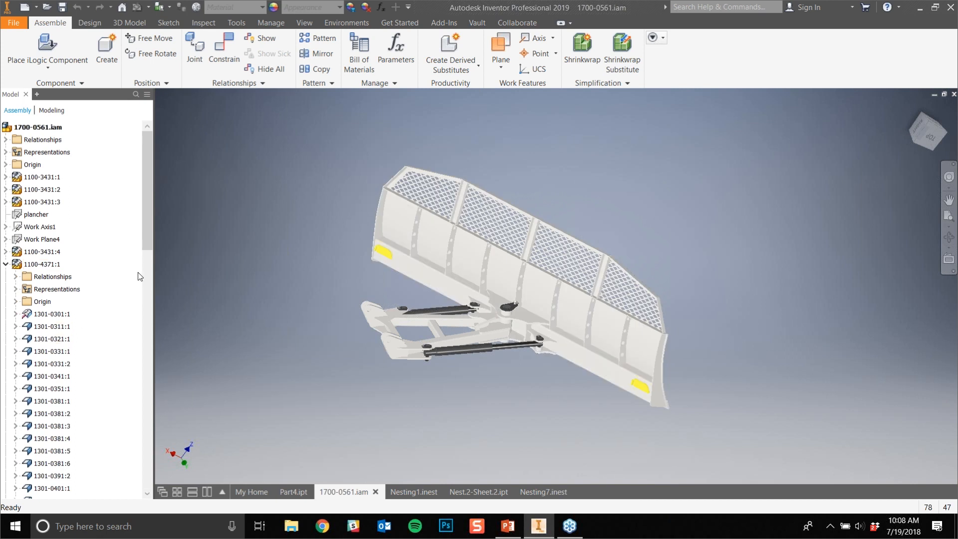
left_click_drag(147, 246, 172, 208)
- Create the flat pattern of the sheet metal part Part4.ipt and return to its folded model
left_click(294, 492)
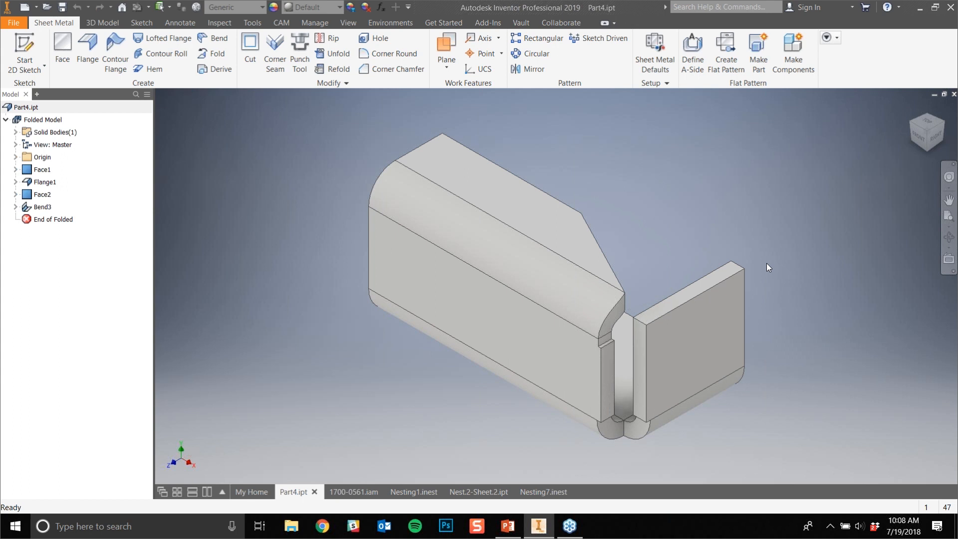
left_click(730, 65)
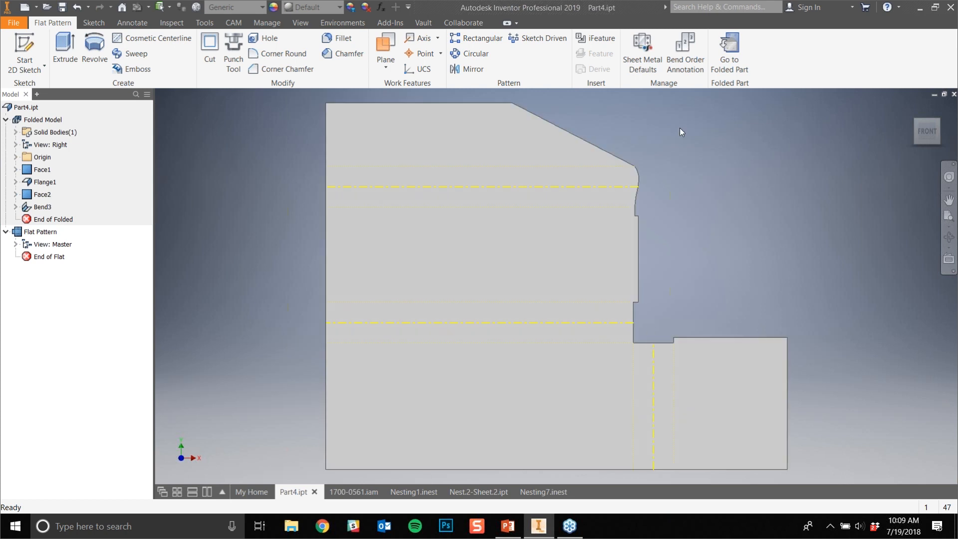
left_click(729, 50)
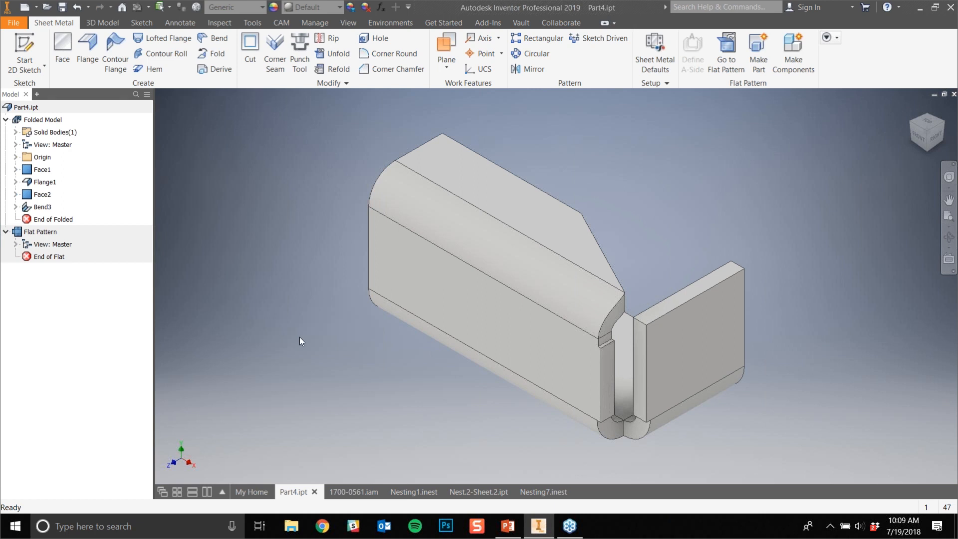
- Return to the snow plow assembly 1700-0561.iam and select its top-level node
left_click(337, 487)
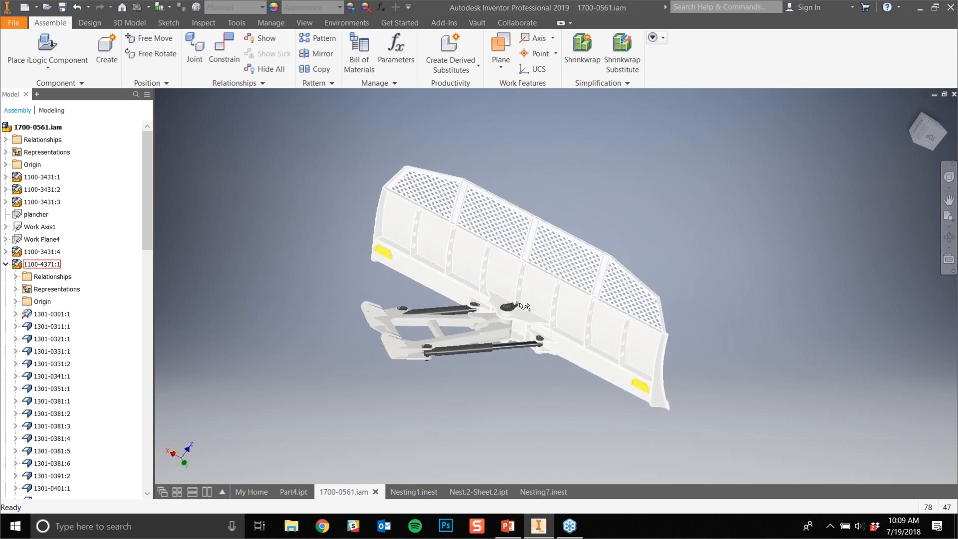
middle_click_drag(348, 282, 285, 273)
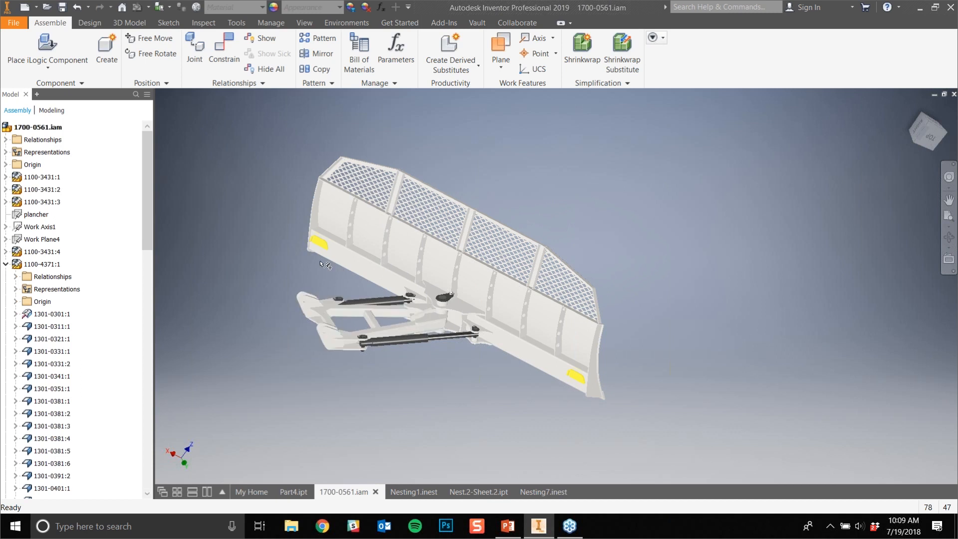
left_click(52, 127)
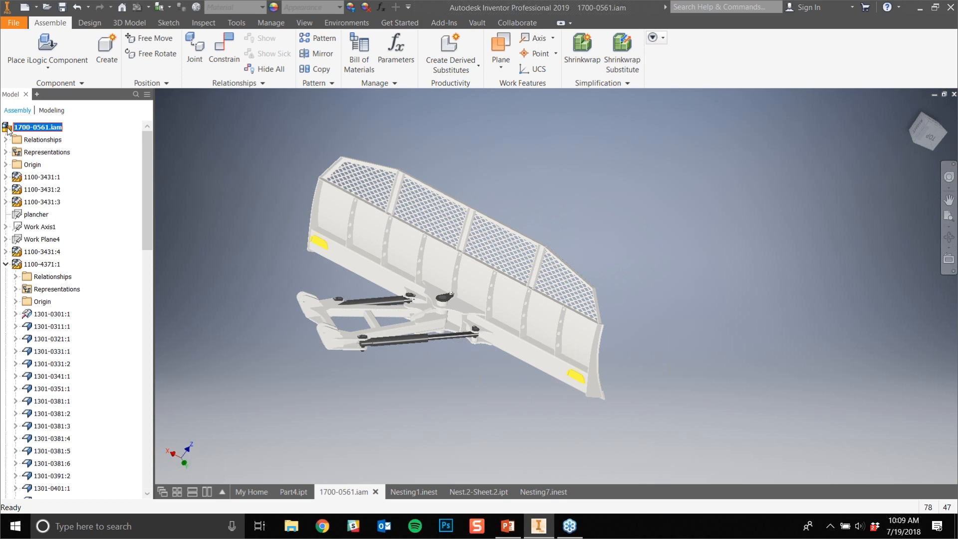
right_click(47, 129)
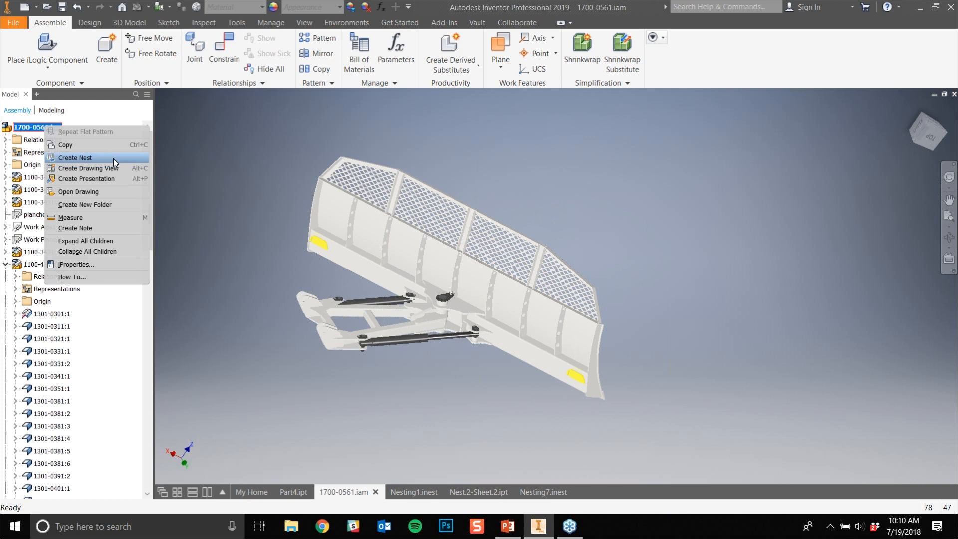
left_click(213, 206)
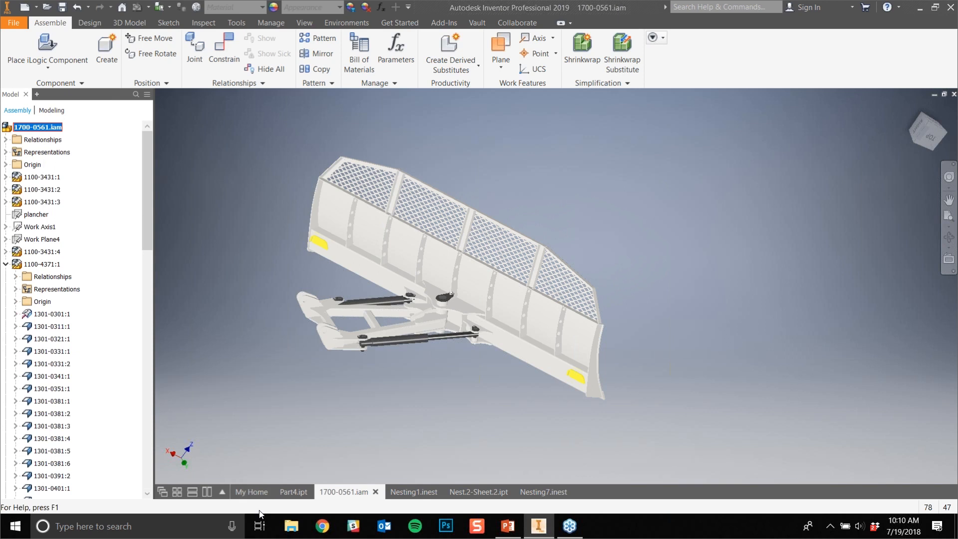
left_click(25, 7)
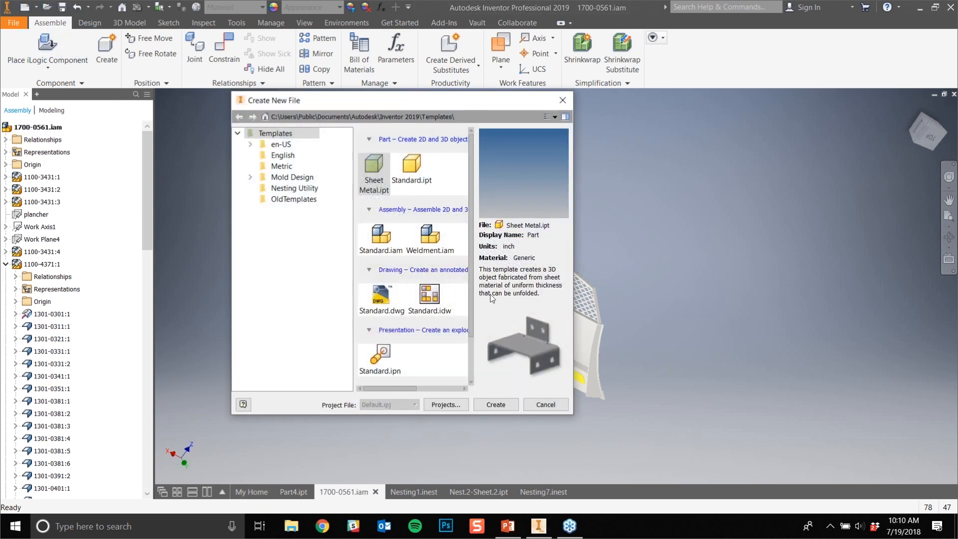
scroll(466, 295, "down", 2)
left_click(388, 366)
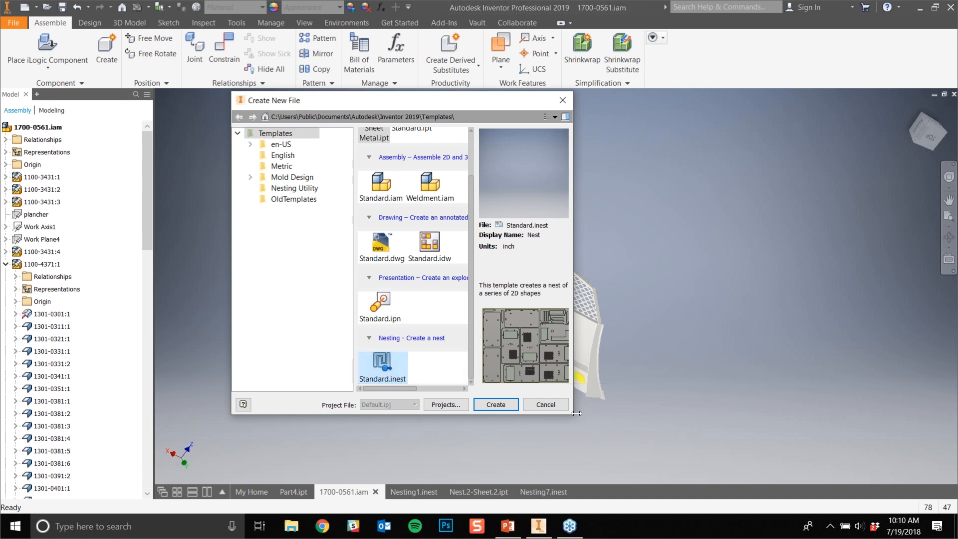
left_click_drag(572, 416, 747, 466)
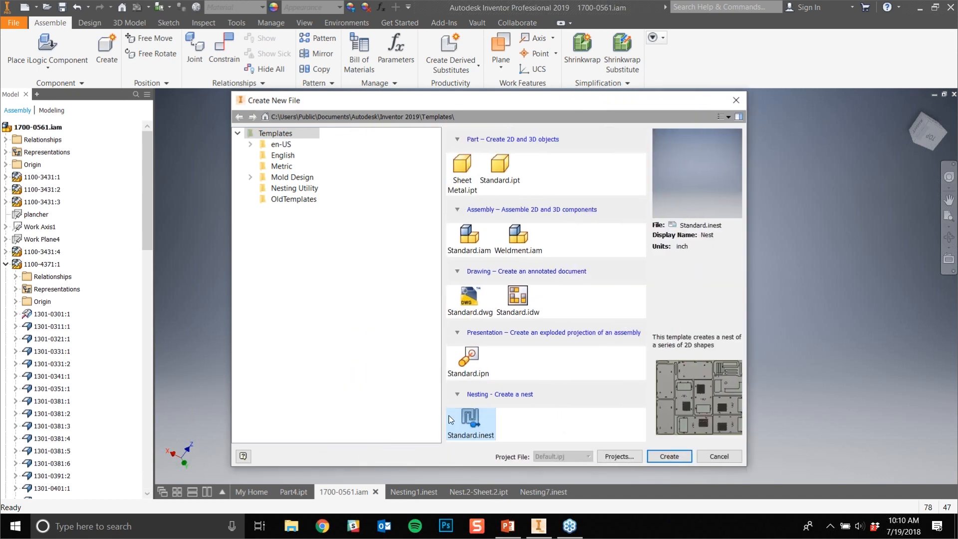
left_click(735, 100)
- Open the nest creation options for the whole 1700-0561.iam assembly, keeping the model in view
left_click(38, 127)
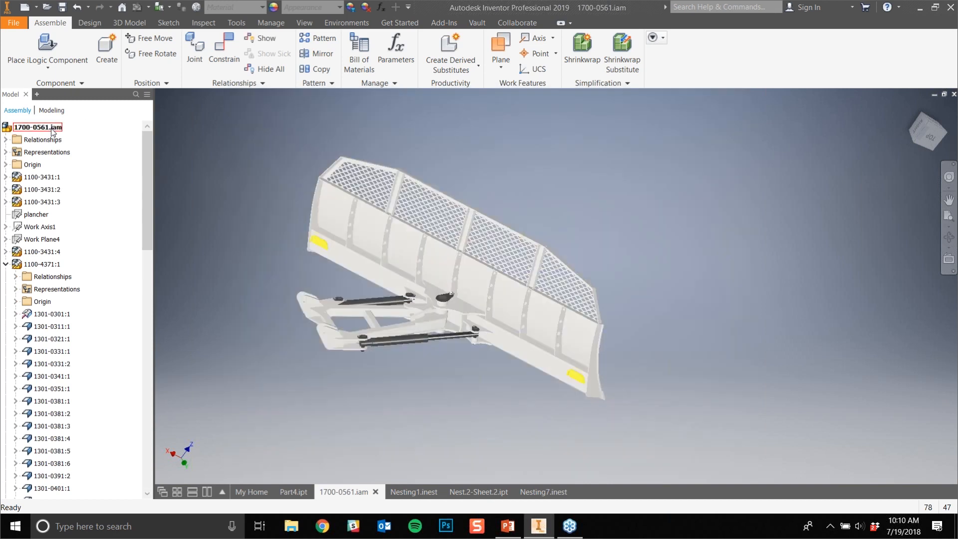
right_click(51, 127)
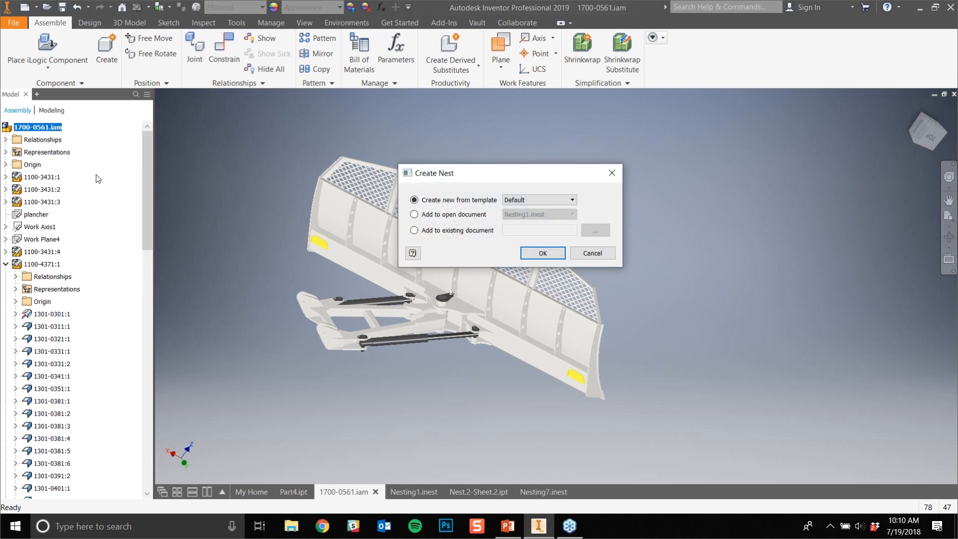
left_click_drag(541, 174, 301, 105)
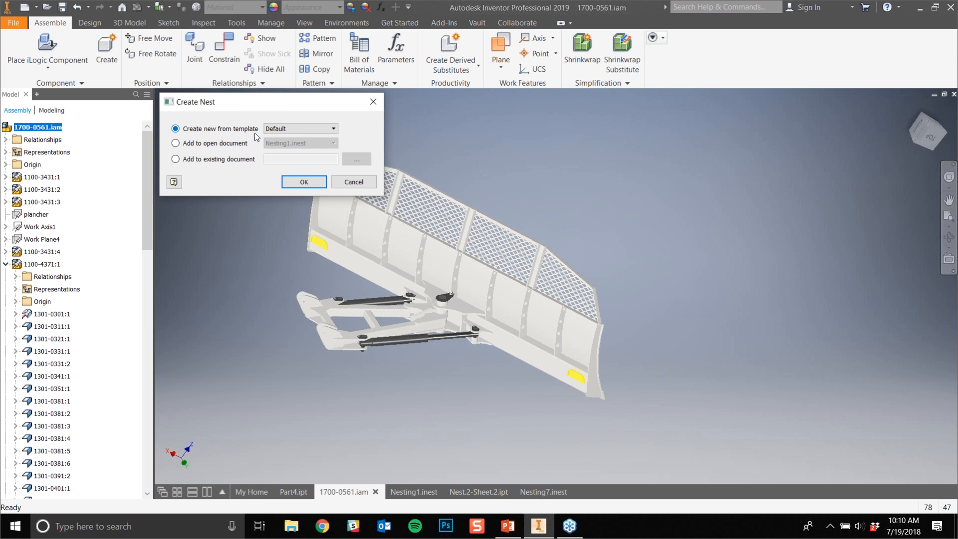
left_click(288, 128)
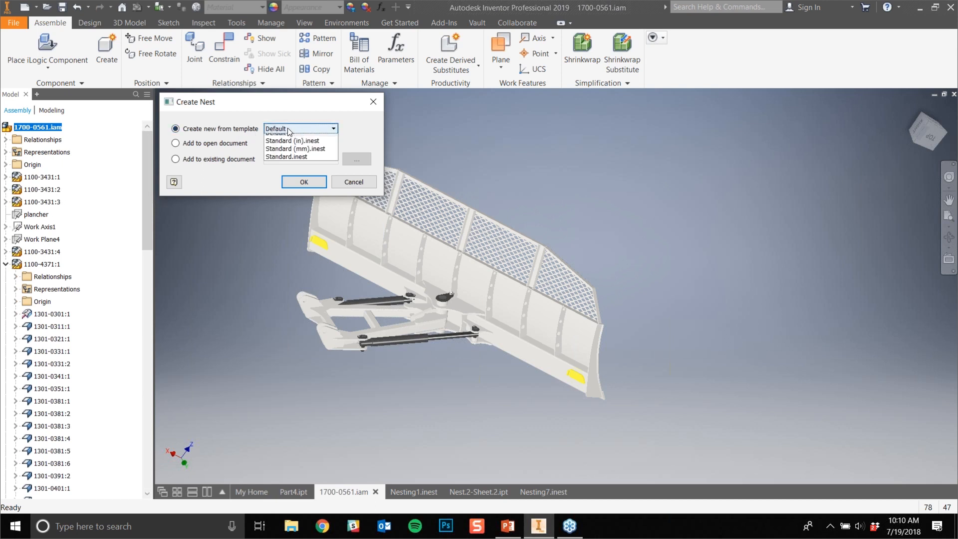
left_click(287, 128)
left_click(215, 143)
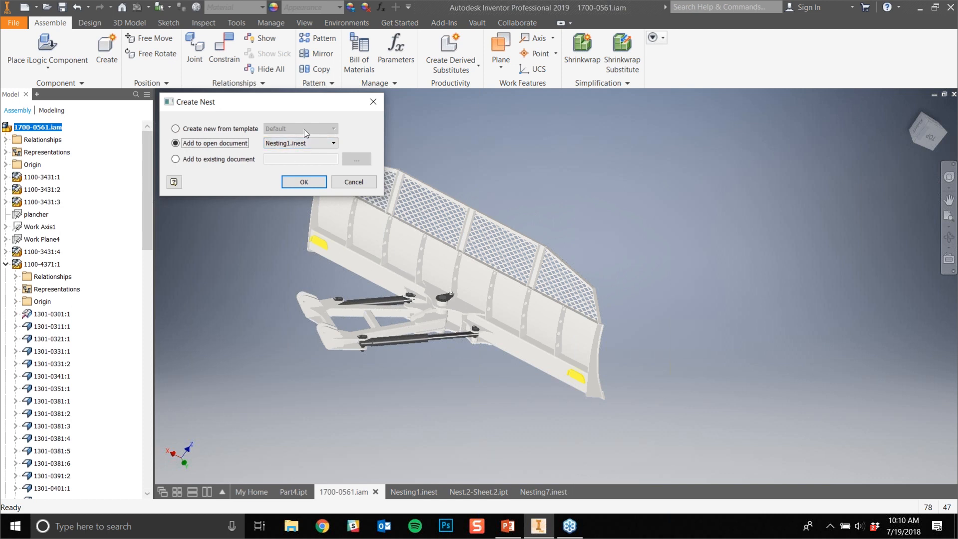
left_click(295, 140)
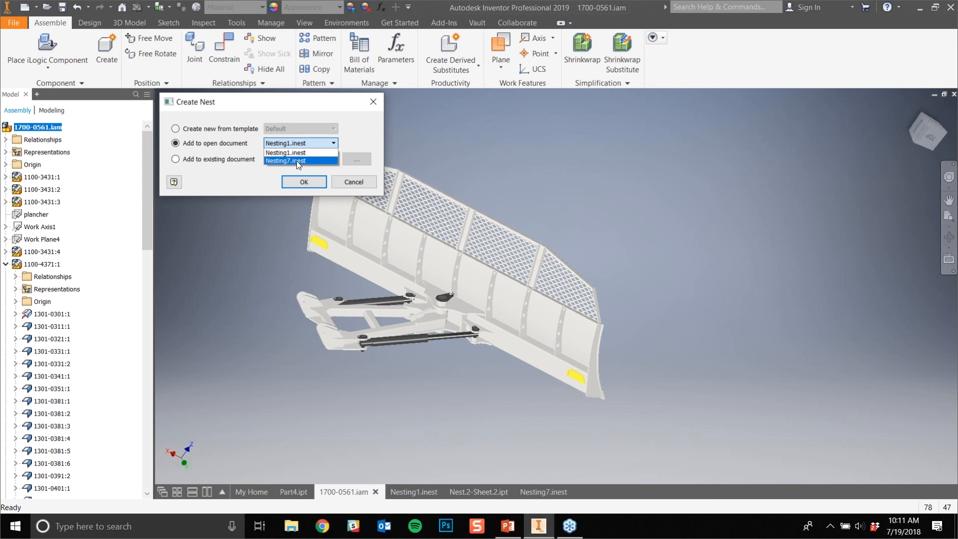
left_click(297, 153)
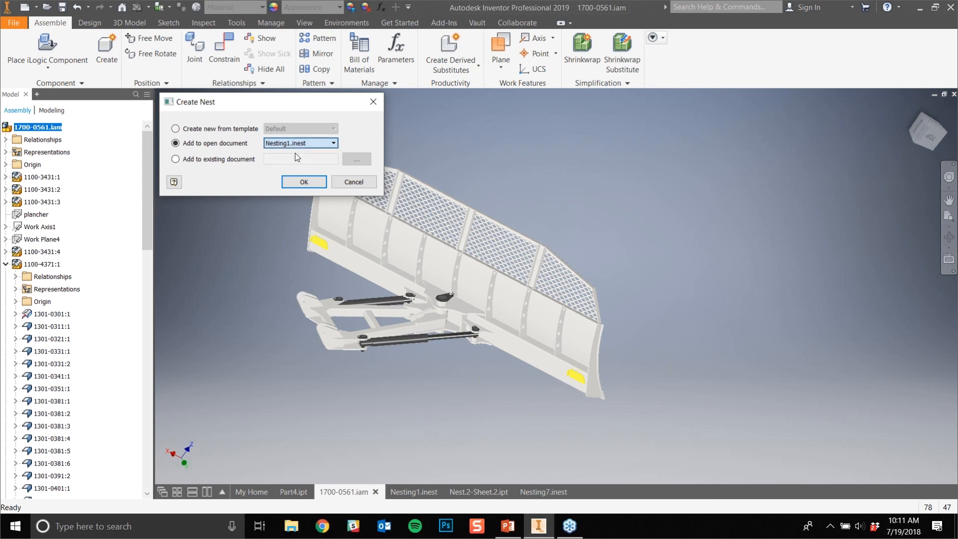
left_click(176, 160)
left_click(355, 158)
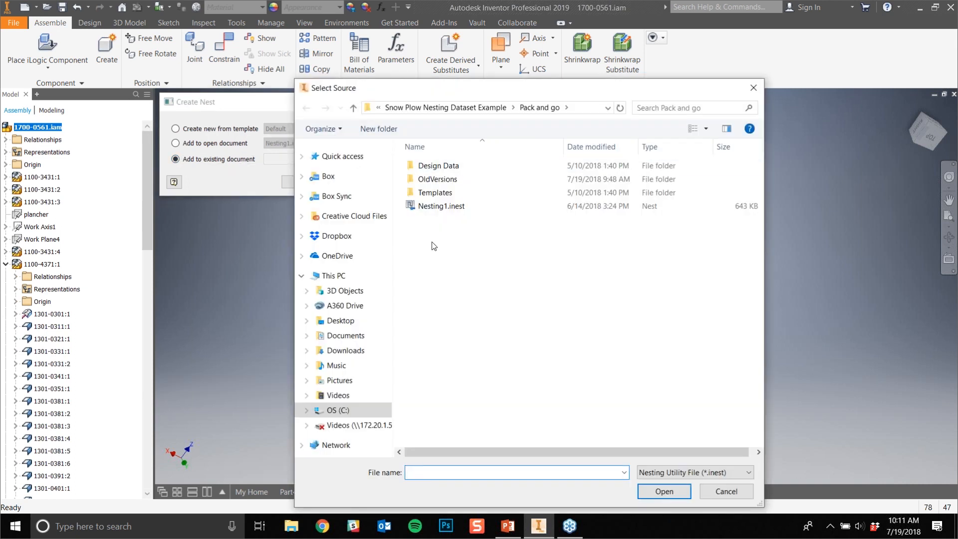
left_click(427, 210)
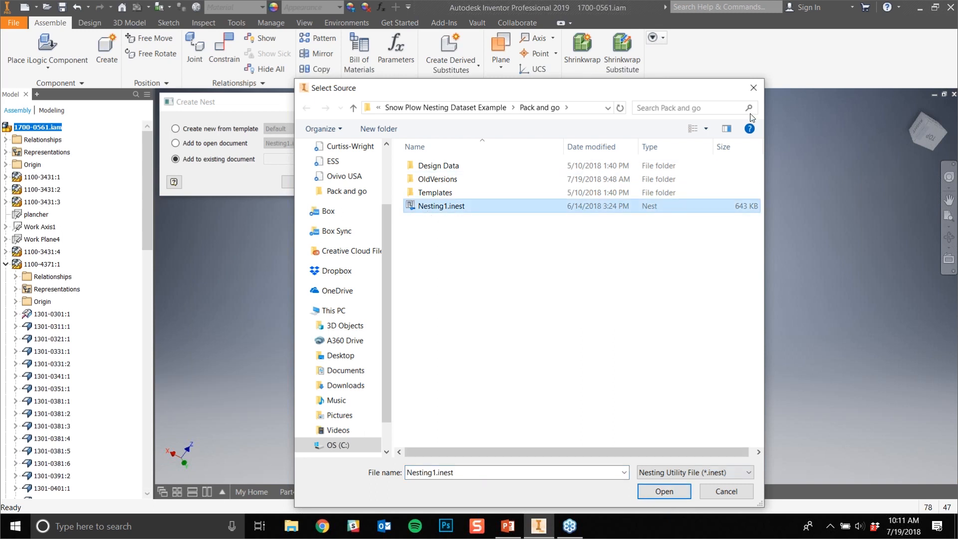
left_click(755, 88)
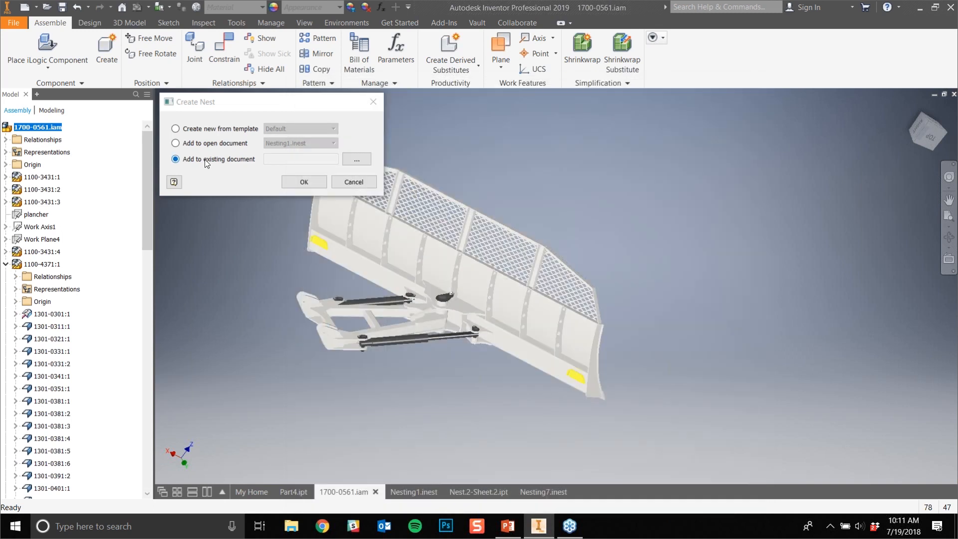
- Create a new nest from the Standard (in).inest template, automatically creating and mapping the missing mild steel materials and packagings
left_click(199, 128)
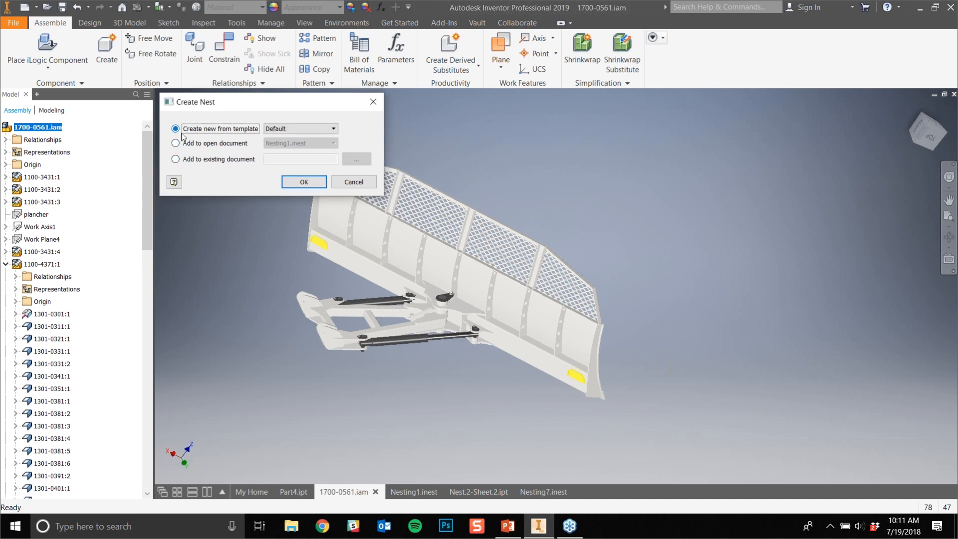
left_click(280, 129)
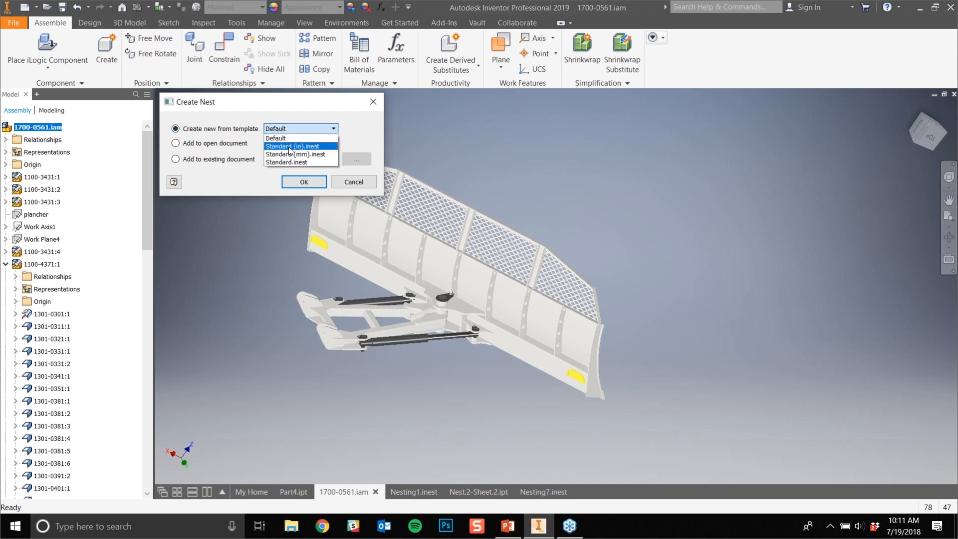
left_click(289, 146)
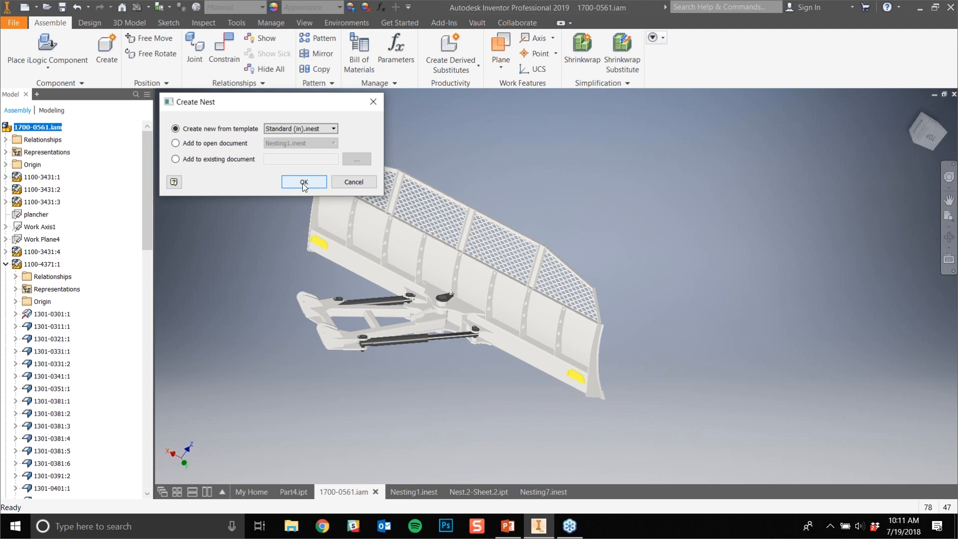
left_click(304, 182)
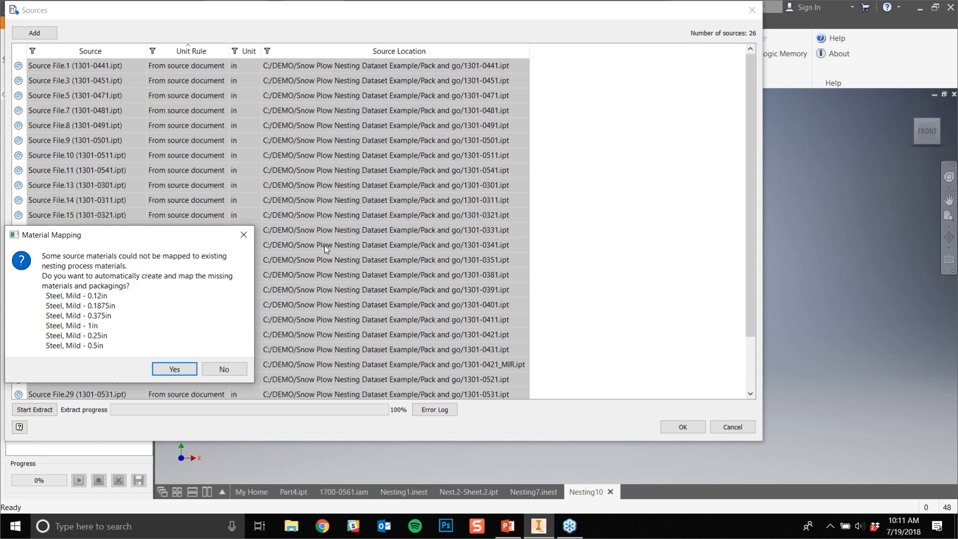
left_click_drag(104, 238, 633, 71)
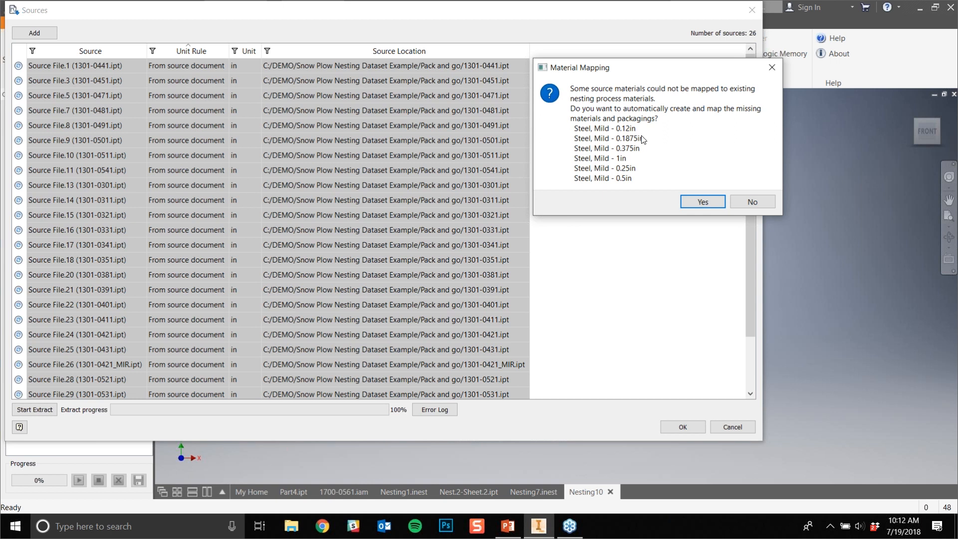
left_click(693, 200)
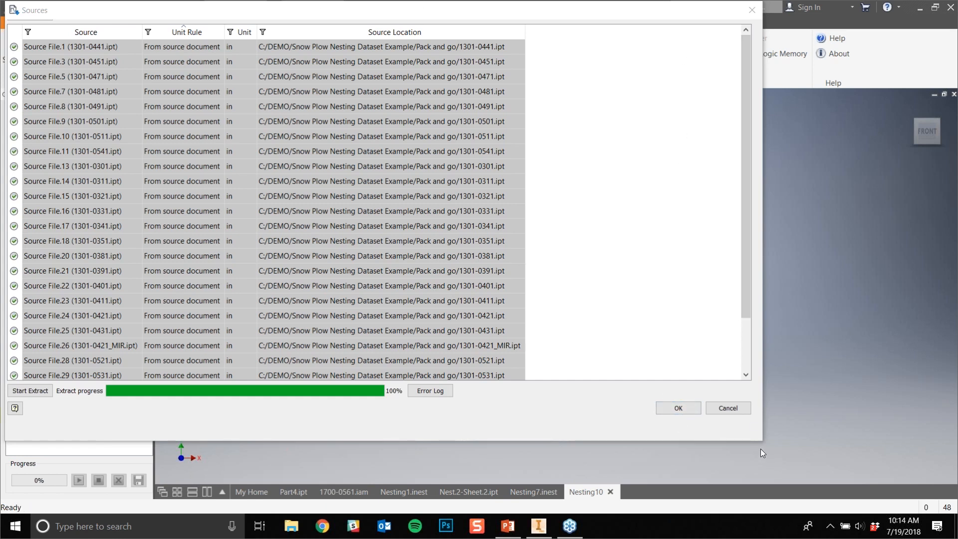
- Enlarge the nest sources list and look at the supported files that can be added as further sources
left_click_drag(762, 440, 806, 470)
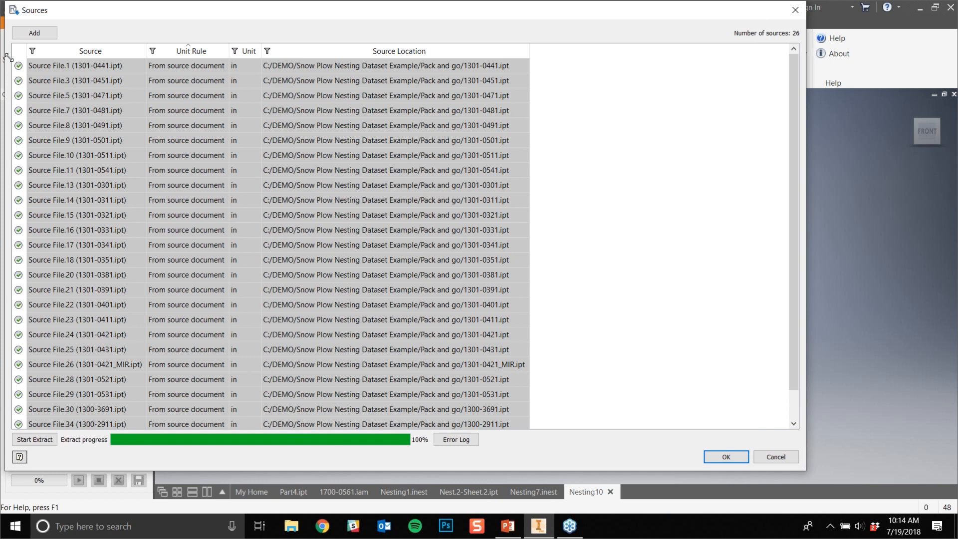
left_click(45, 35)
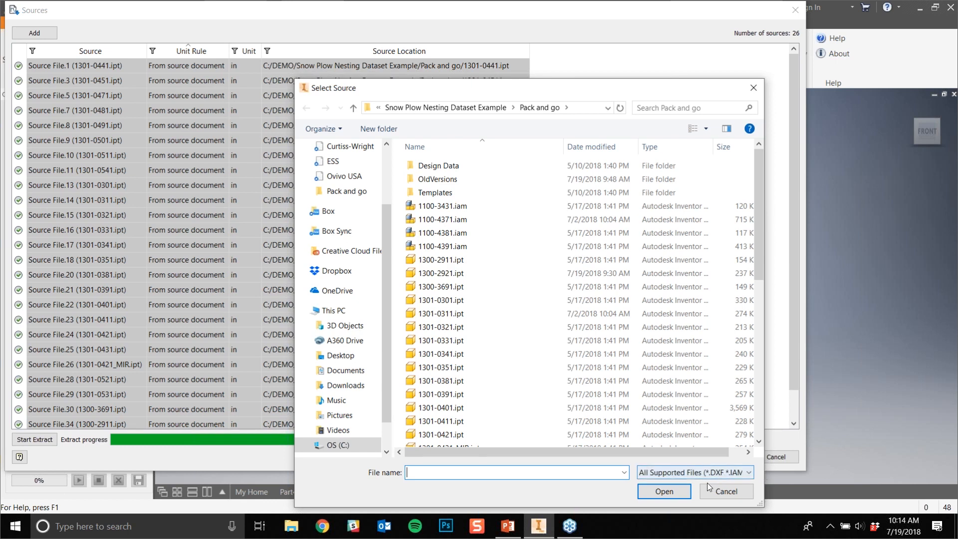
left_click(728, 493)
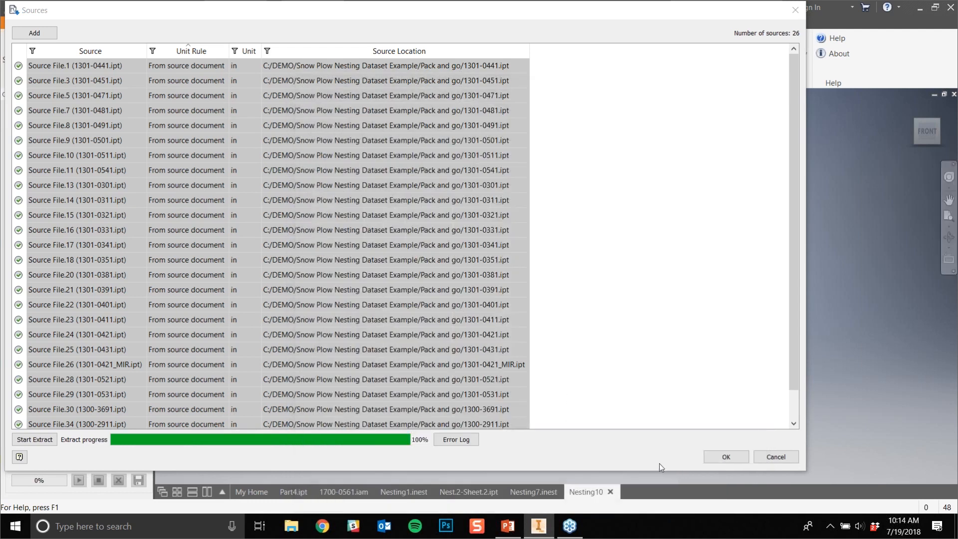
- Accept the extracted nest sources and view their flat part shapes from the front
left_click(726, 457)
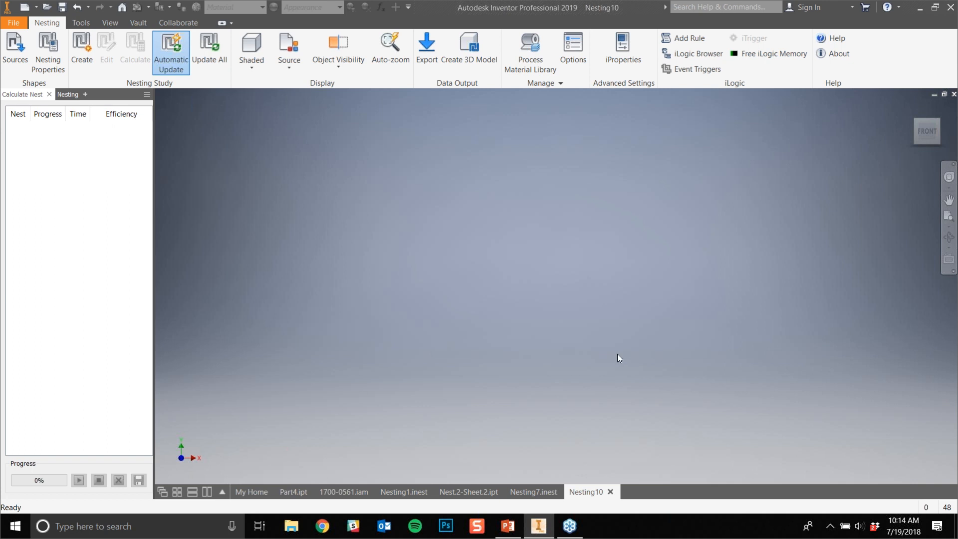
left_click(914, 108)
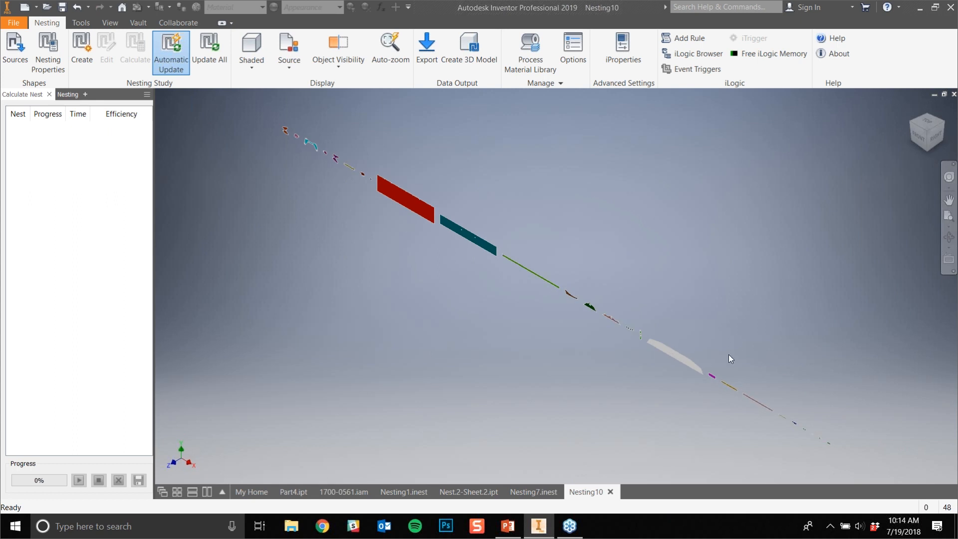
scroll(430, 418, "down", 5)
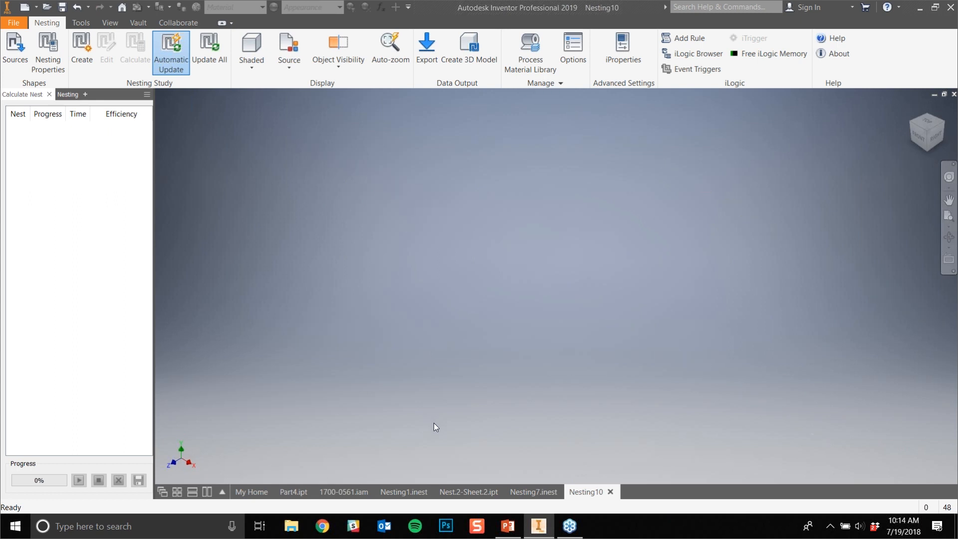
left_click(921, 141)
scroll(400, 299, "down", 5)
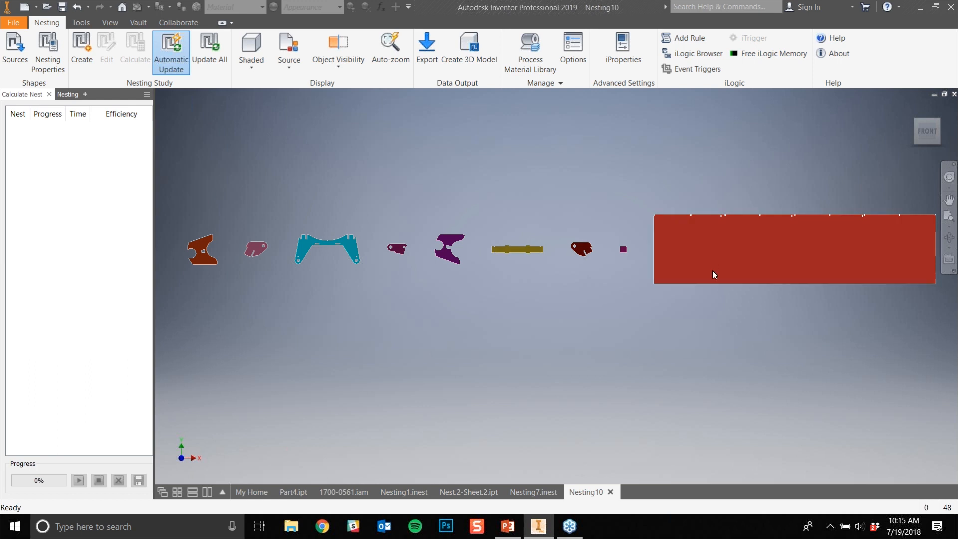
- Inspect the row of extracted flat shapes in Nesting10 from the first part to the last
middle_click_drag(755, 328, 260, 329)
middle_click_drag(824, 326, 374, 341)
middle_click_drag(641, 341, 198, 352)
middle_click_drag(779, 346, 383, 352)
middle_click_drag(909, 340, 512, 340)
middle_click_drag(816, 333, 950, 327)
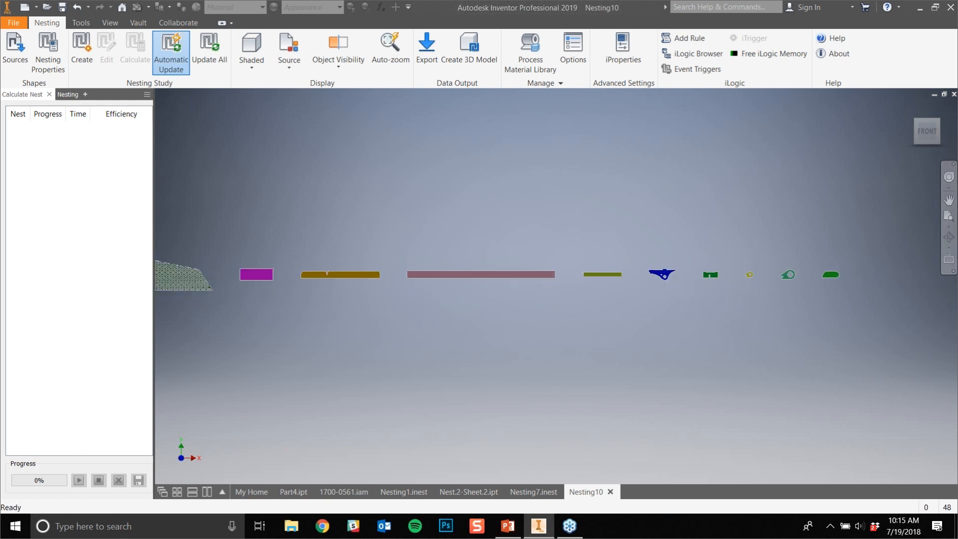
middle_click_drag(588, 350, 825, 315)
scroll(690, 334, "down", 2)
scroll(687, 330, "up", 5)
scroll(686, 330, "up", 2)
middle_click_drag(672, 336, 761, 269)
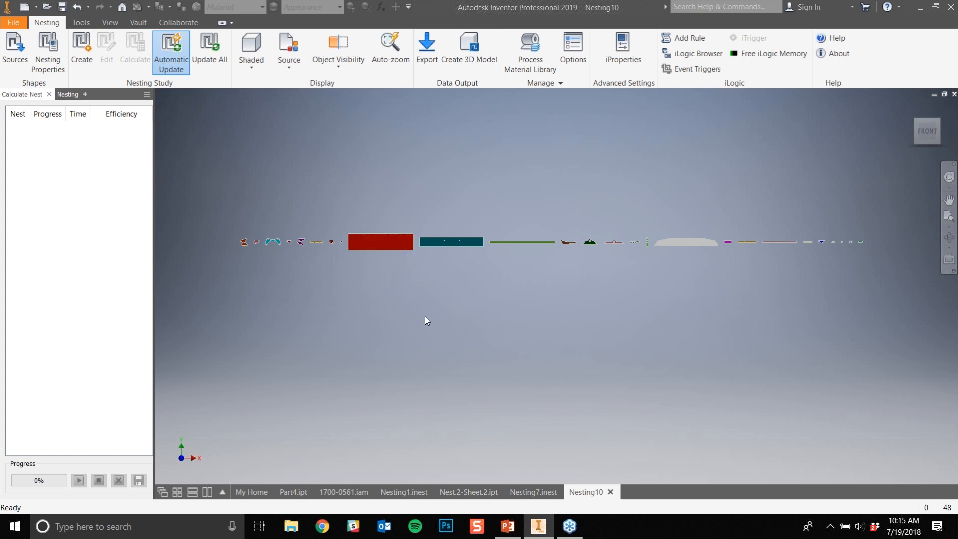
middle_click_drag(424, 315, 385, 247)
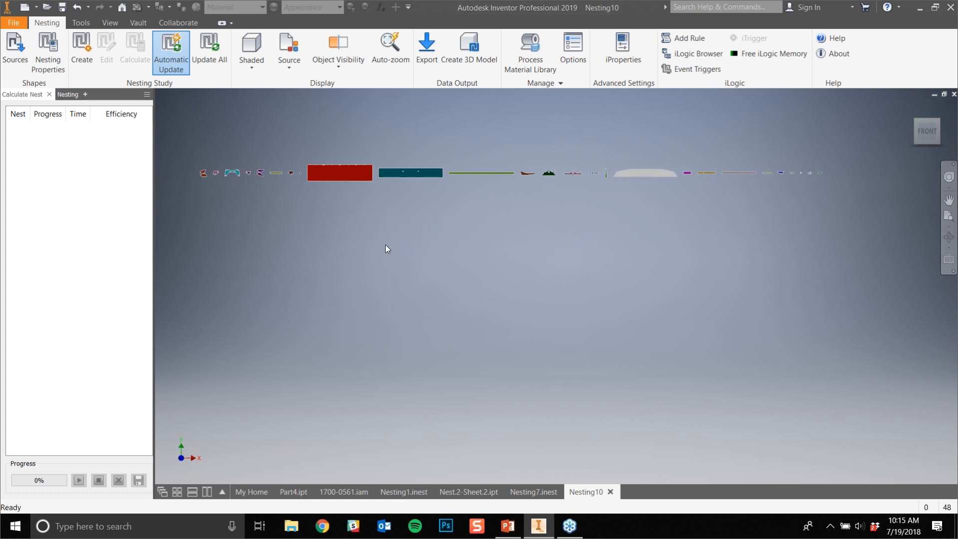
middle_click_drag(389, 252, 425, 348)
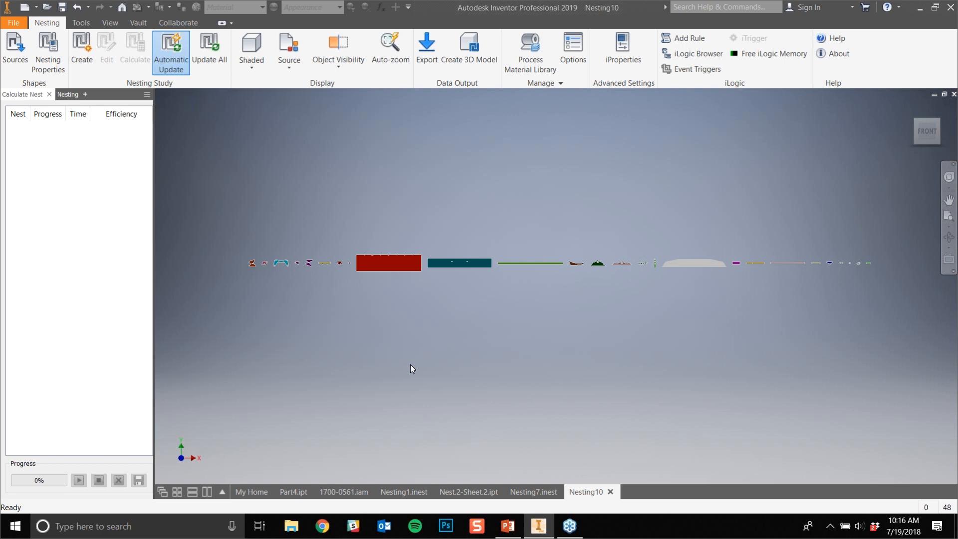
- Recheck the source list, and review each source's quantity, material, thickness, priority and rotation settings in the nesting properties
left_click(18, 68)
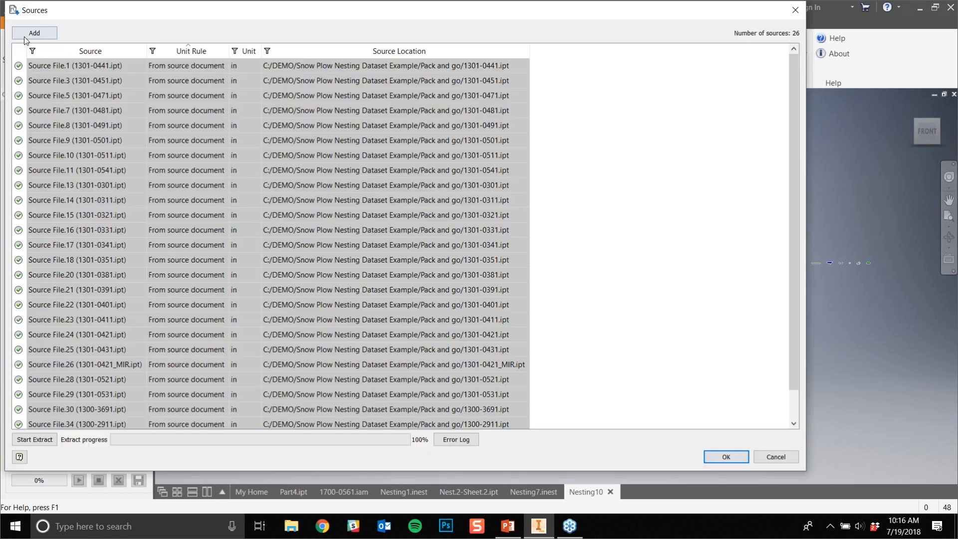
left_click(794, 10)
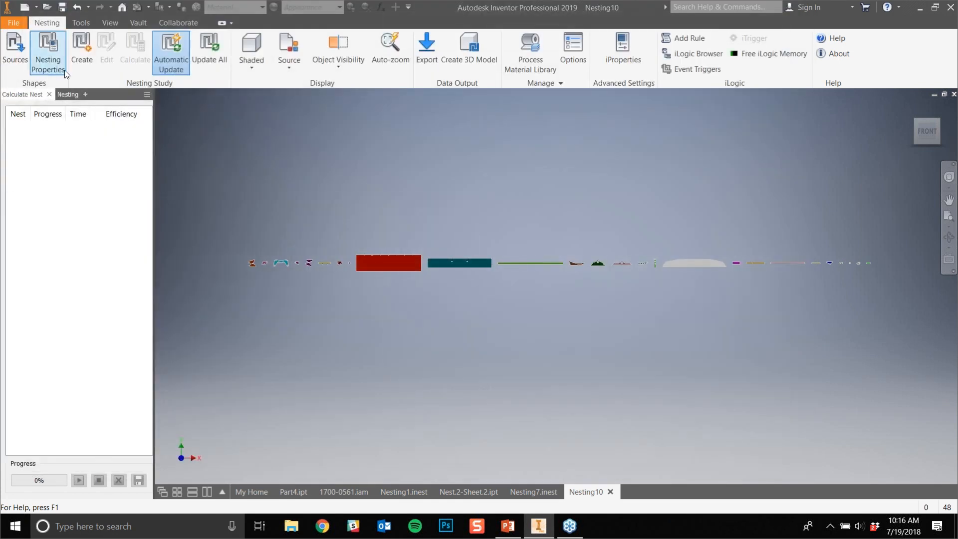
left_click(59, 70)
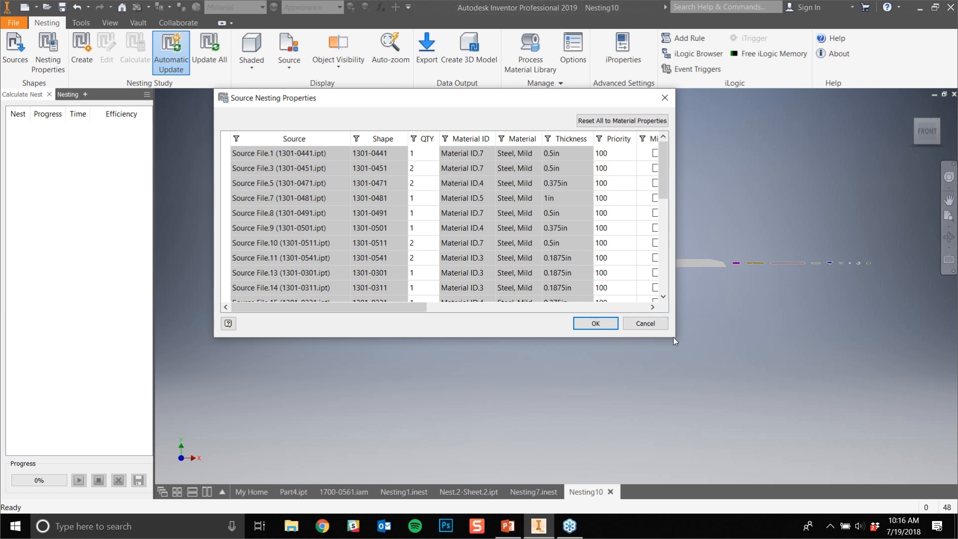
left_click_drag(674, 337, 880, 417)
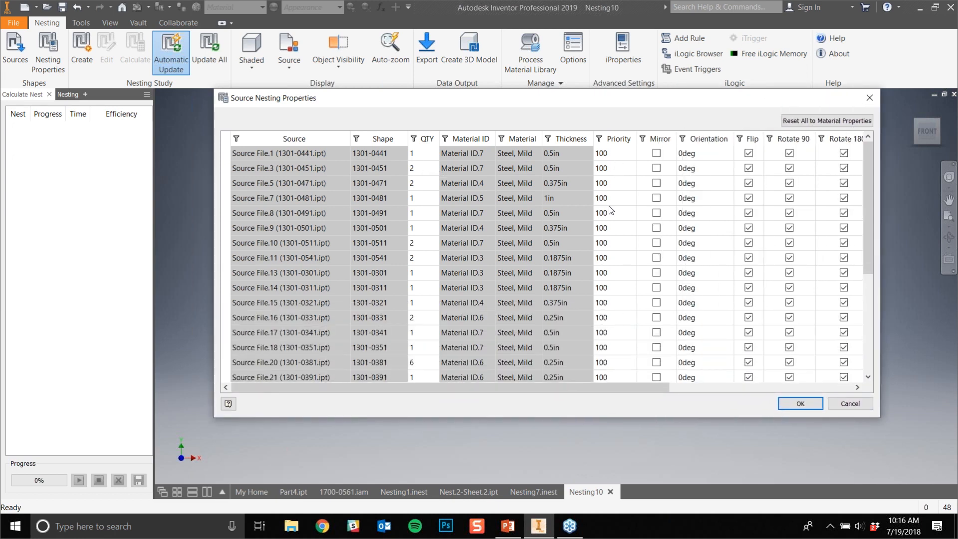
scroll(609, 202, "down", 3)
scroll(618, 242, "up", 3)
left_click_drag(643, 97, 473, 66)
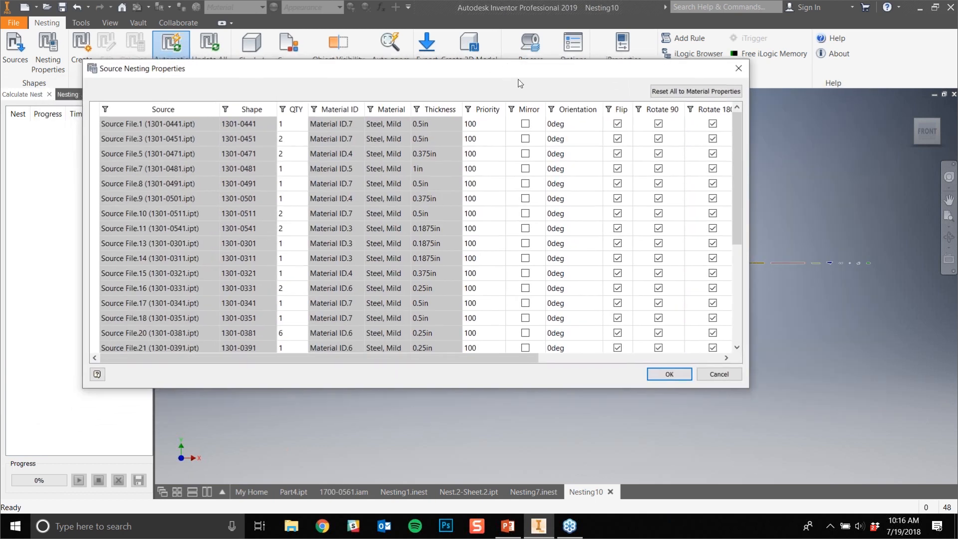
left_click_drag(755, 394, 945, 431)
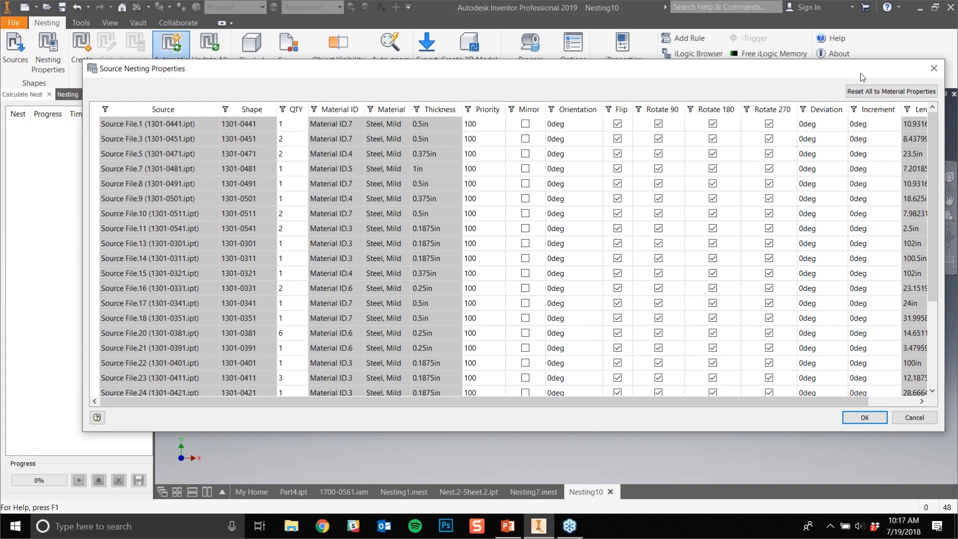
left_click(934, 68)
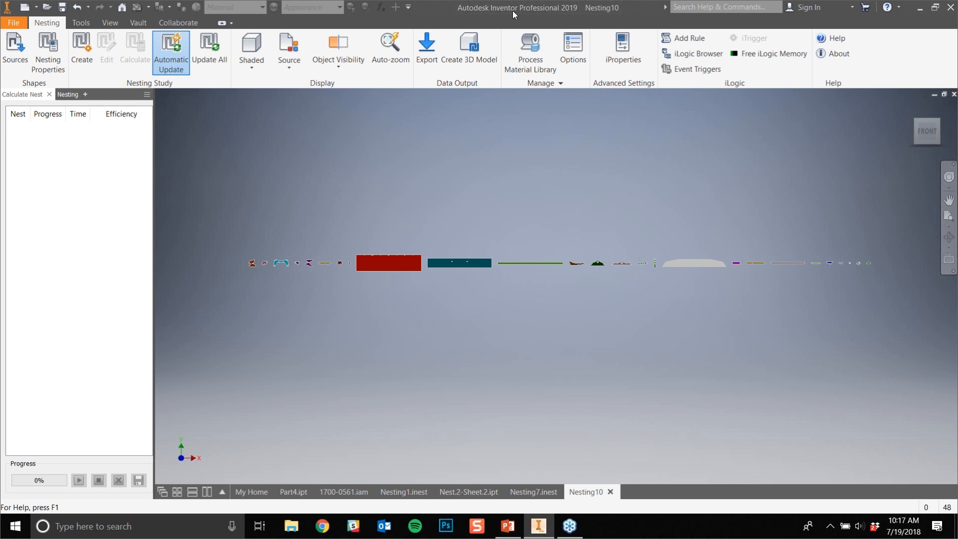
- Look at the 1700-0561.iam assembly again and return to the Nesting10 document
left_click(344, 491)
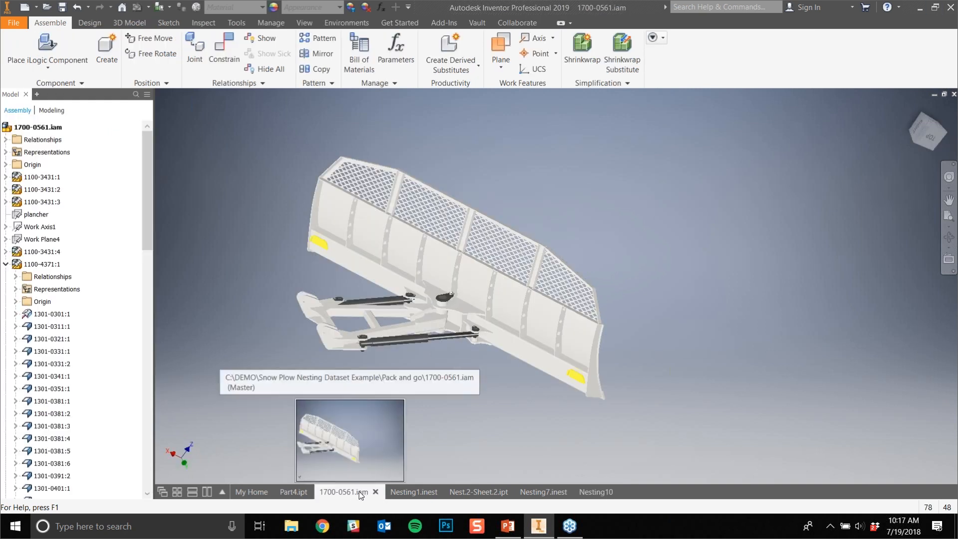
left_click(591, 491)
mouse_move(549, 492)
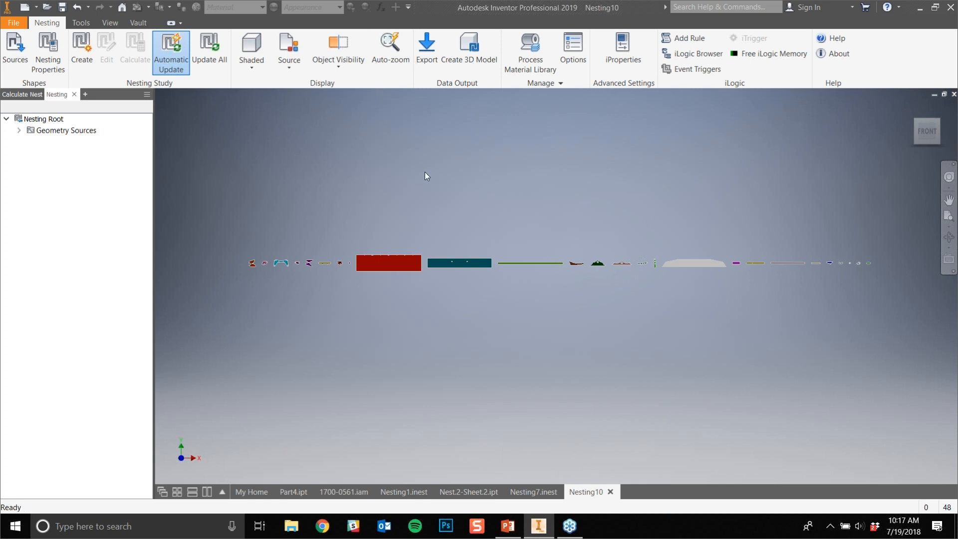
- In the process material library, set Packaging.2 to a length of 120 in and a width of 48 in
left_click(525, 75)
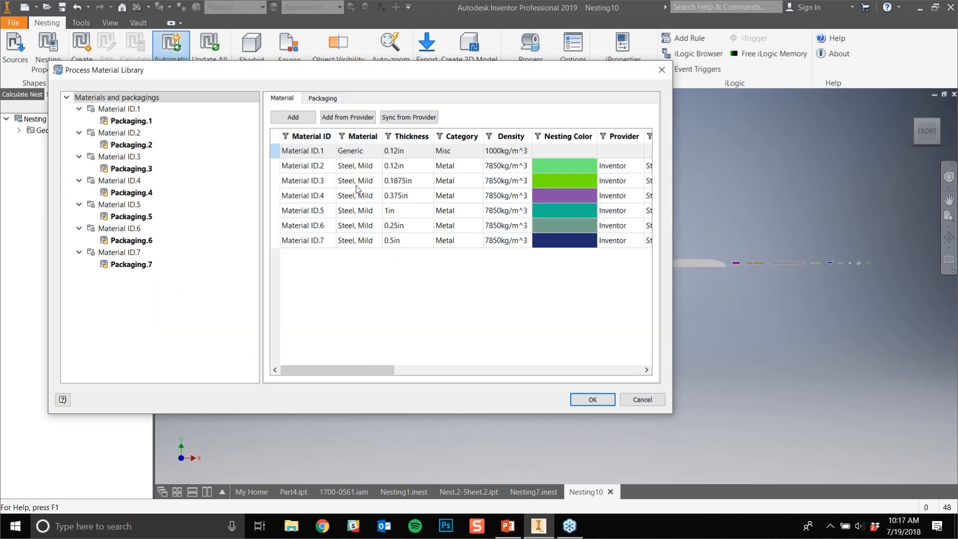
left_click(334, 102)
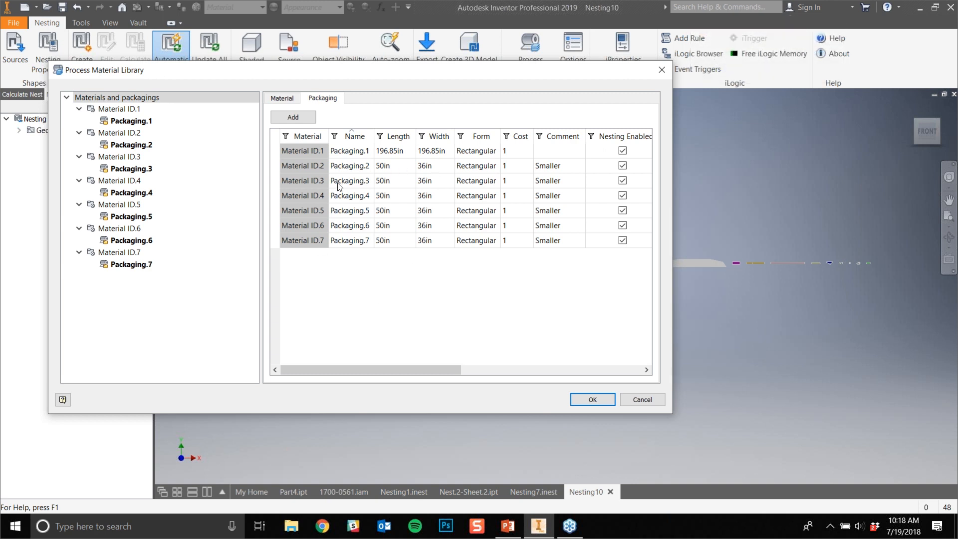
double_click(401, 169)
type("12-")
key("BackSpace")
type("0")
double_click(442, 167)
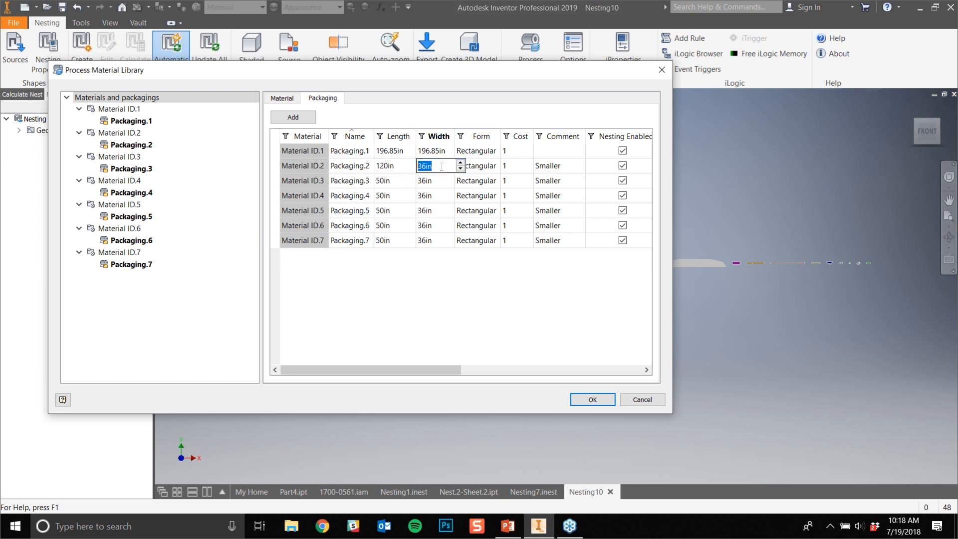
type("48")
- Set the length of Packaging.3 through Packaging.7 to 120 in
double_click(398, 181)
type("120")
double_click(402, 196)
type("120")
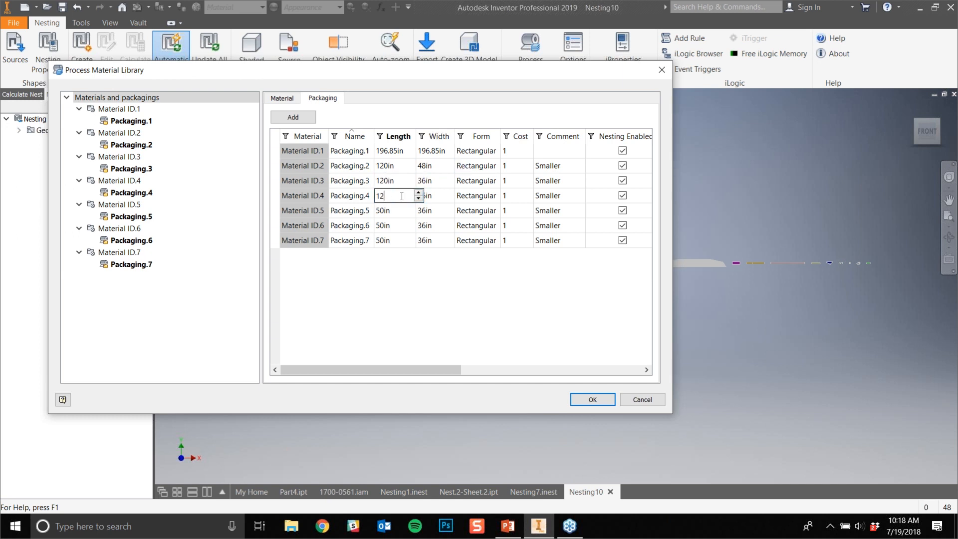
double_click(402, 211)
type("120")
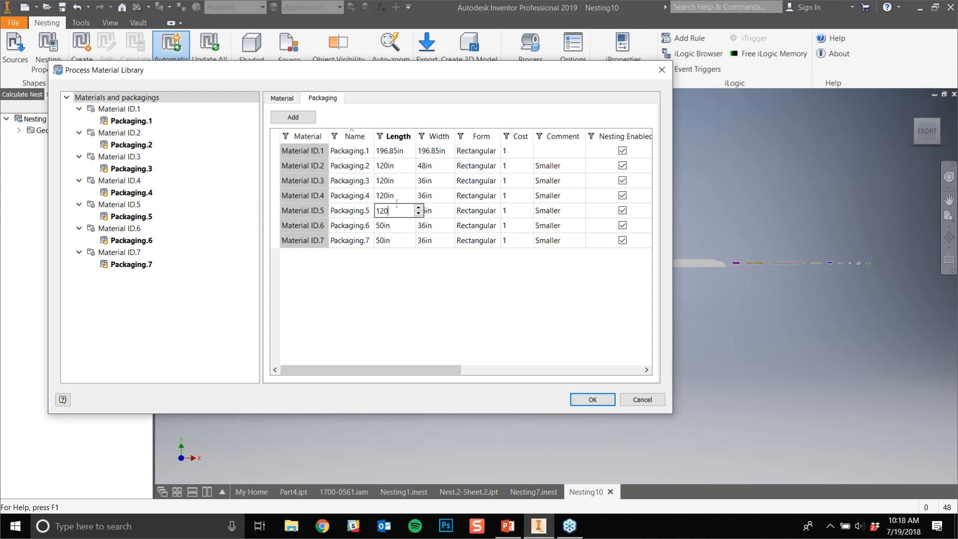
double_click(398, 227)
type("120")
double_click(404, 241)
type("120")
- Set the width of Packaging.3 through Packaging.7 to 48 in
double_click(440, 184)
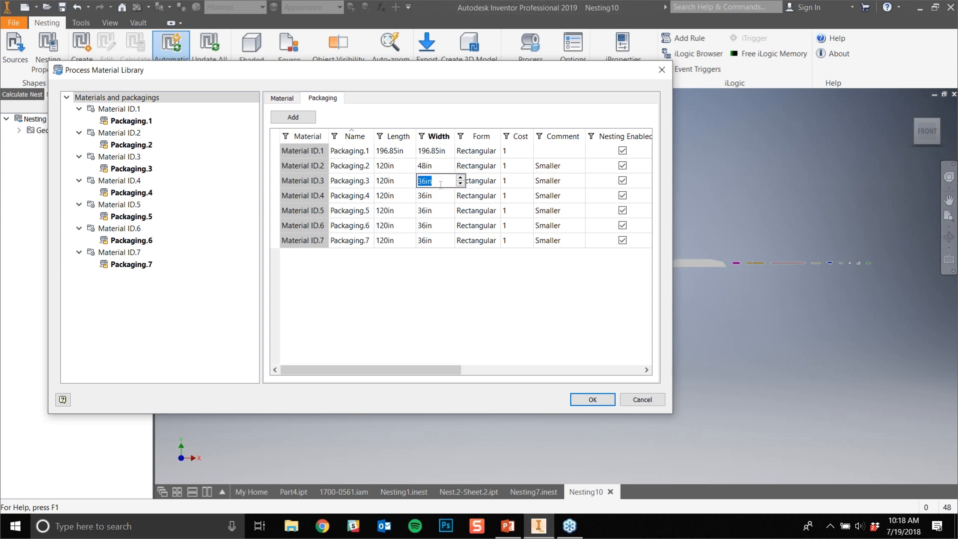
type("48")
double_click(439, 195)
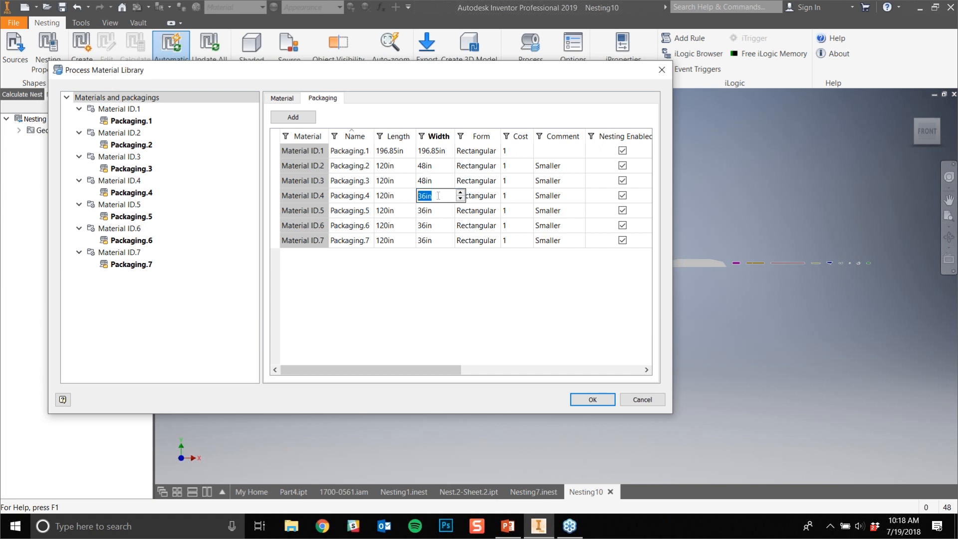
type("48")
double_click(438, 210)
type("48")
double_click(438, 226)
type("48")
double_click(436, 241)
type("48")
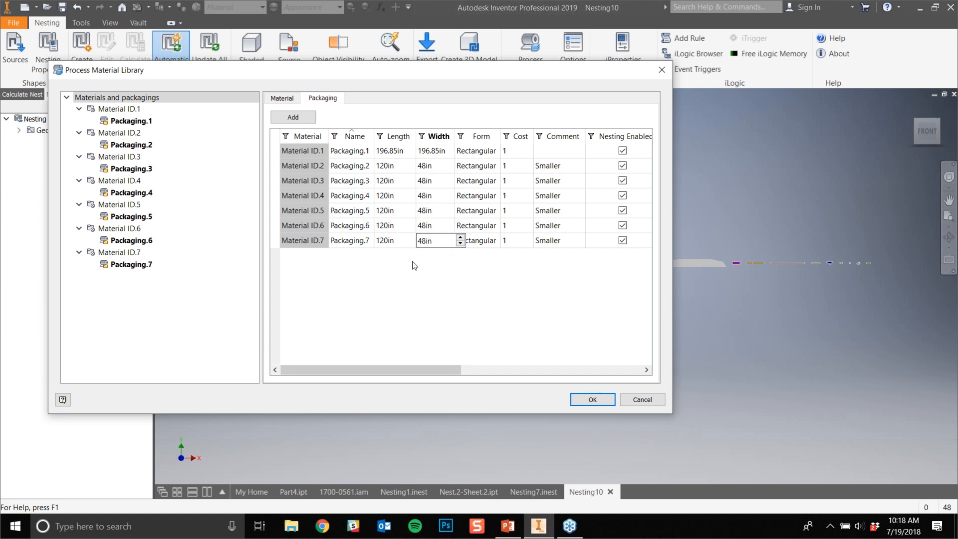
- Add a second packaging for Material ID.5 and name it 1" Mild Smaller
left_click(316, 214)
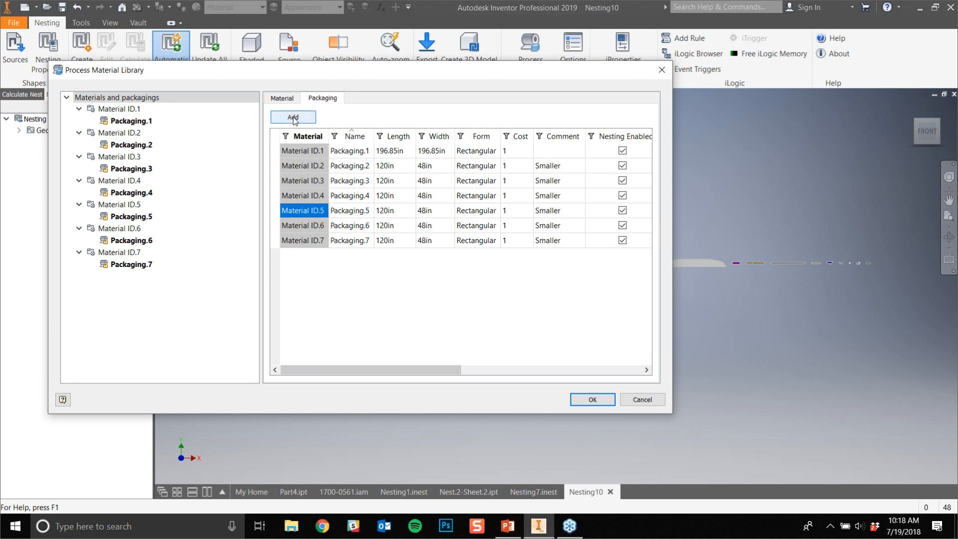
left_click(293, 117)
left_click(310, 212)
double_click(349, 255)
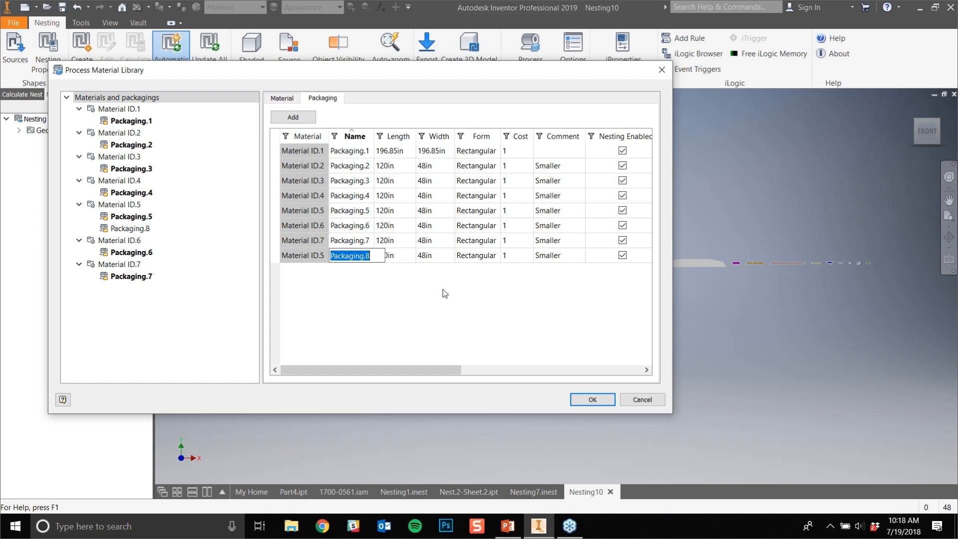
type("1\" Mild Smaller")
key("Return")
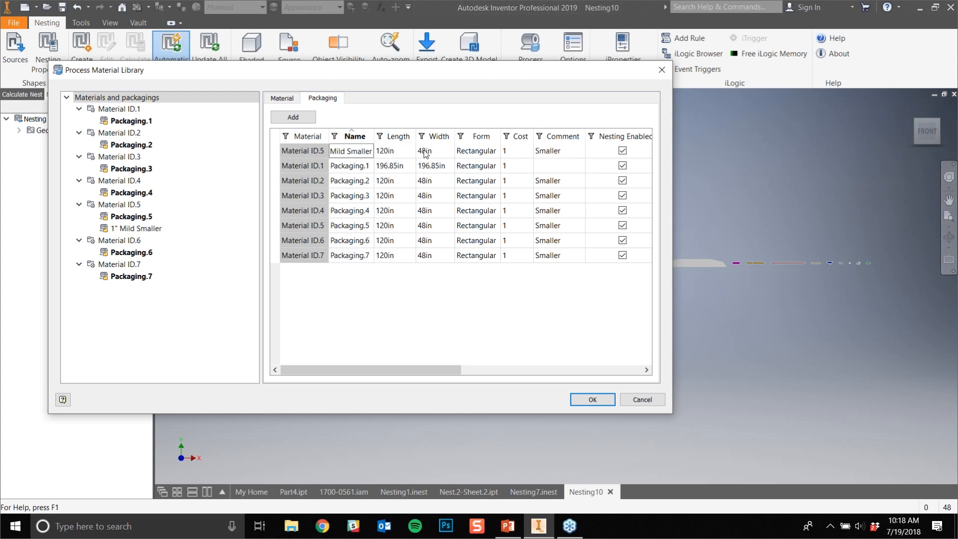
- Set the 1" Mild Smaller packaging to 60 in long and 36 in wide
left_click(398, 152)
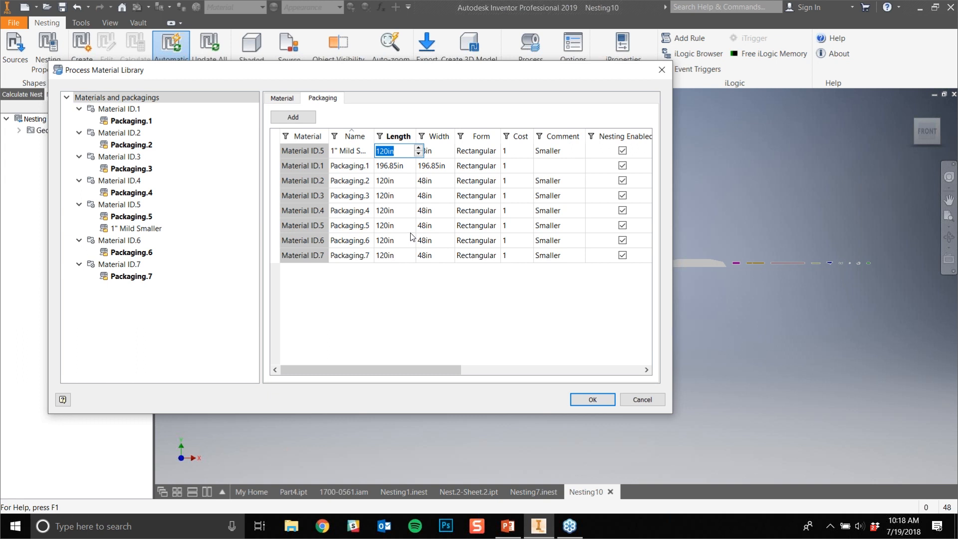
type("60")
key("Tab")
type("36in")
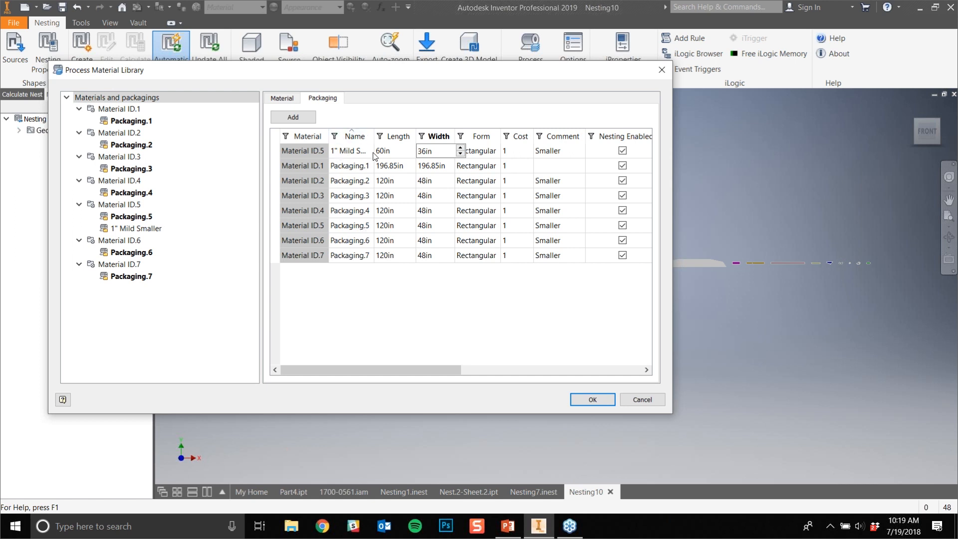
- Review the general settings of Material ID.5, keeping Inventor as its material provider
left_click(127, 206)
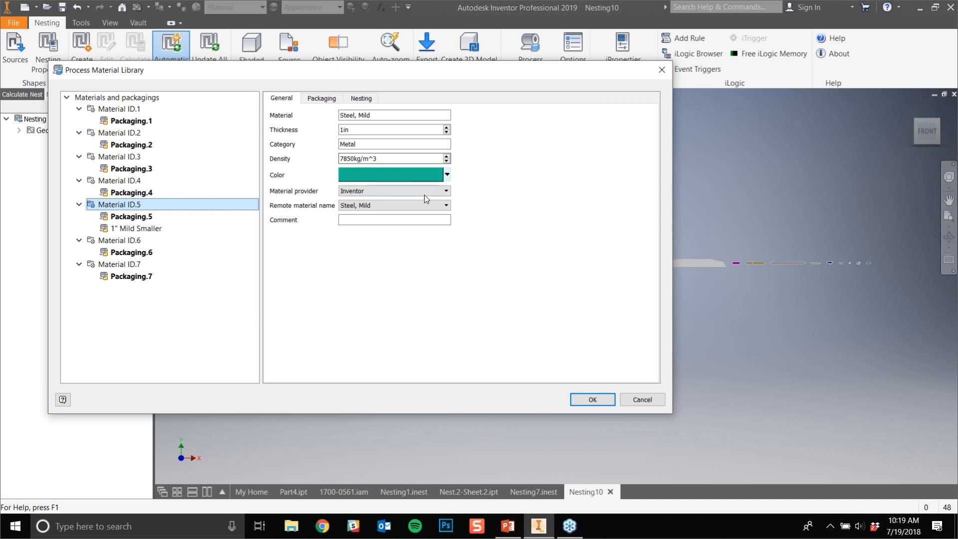
left_click(352, 191)
left_click(353, 200)
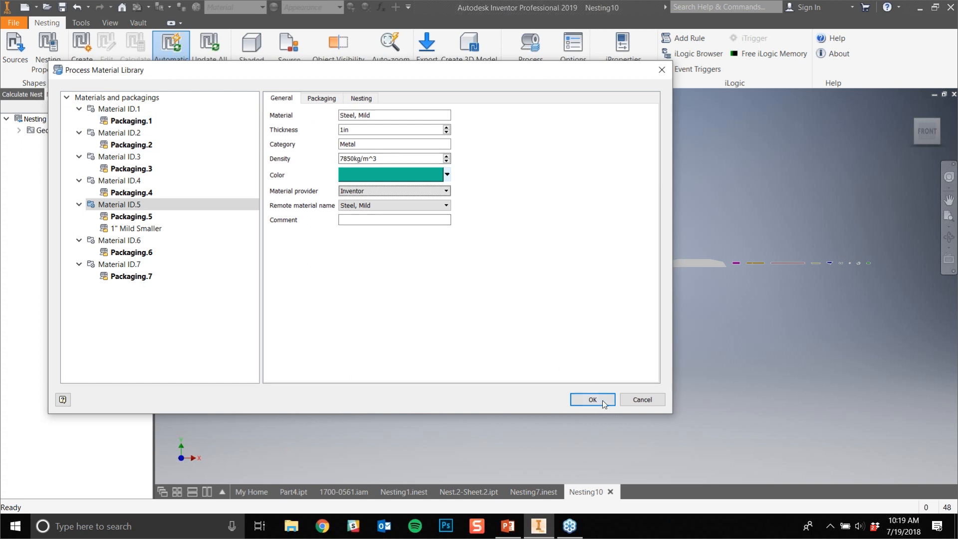
- Add a new Steel, Mild material, 0.5 in thick, to the process material library and accept the library changes
left_click(103, 98)
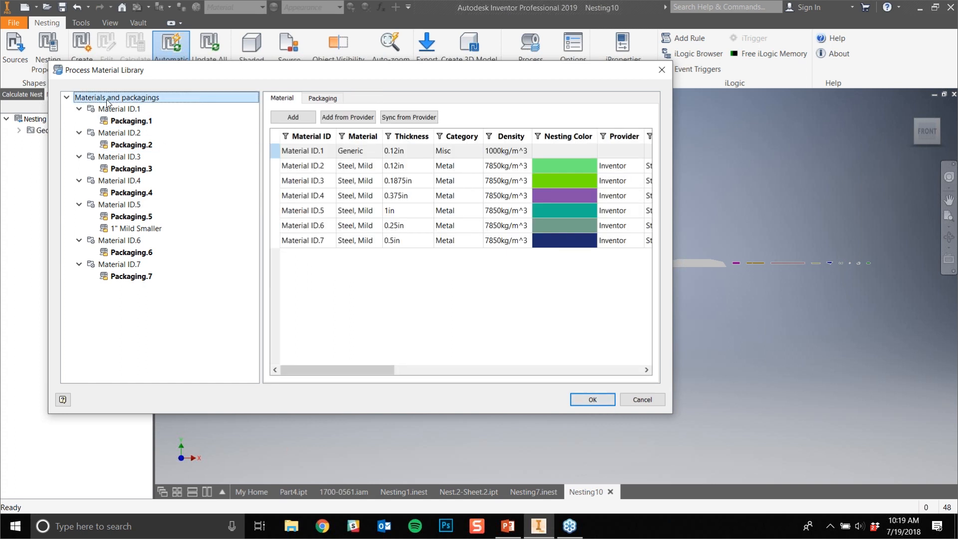
left_click(293, 118)
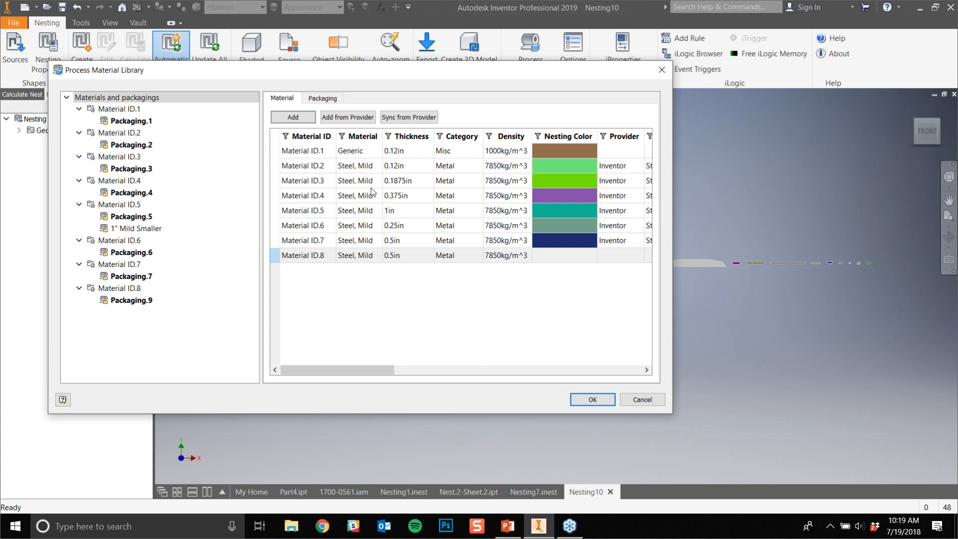
left_click(398, 257)
double_click(324, 259)
right_click(323, 260)
left_click(288, 258)
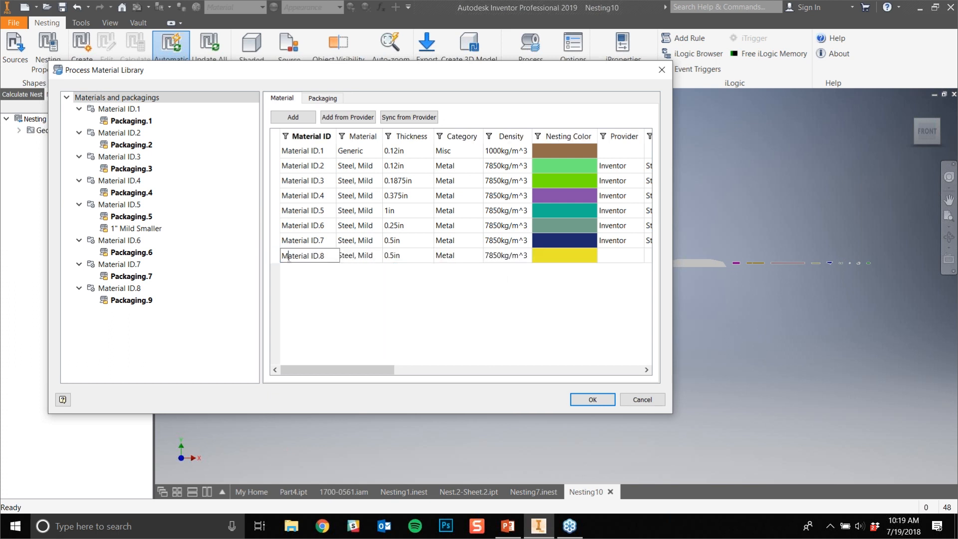
right_click(288, 258)
left_click(369, 347)
double_click(370, 257)
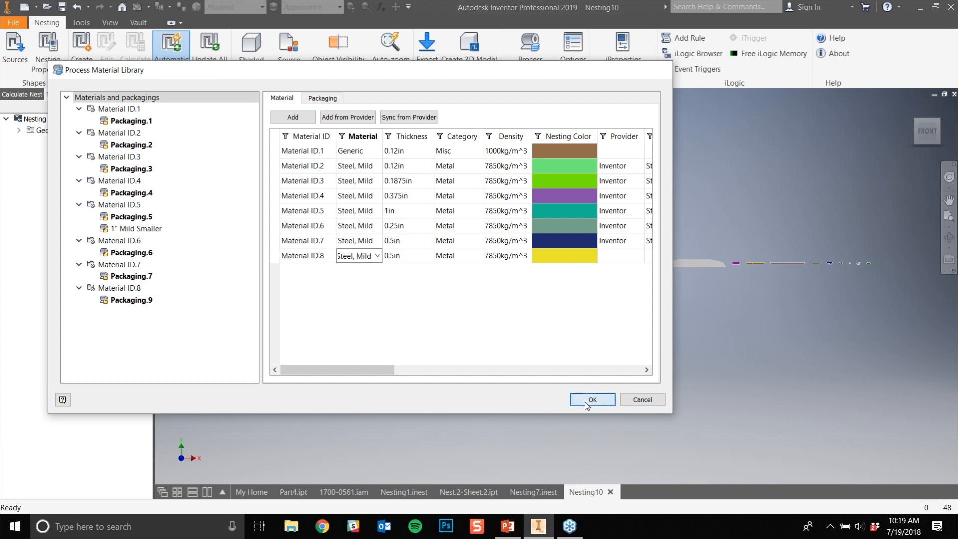
left_click(586, 400)
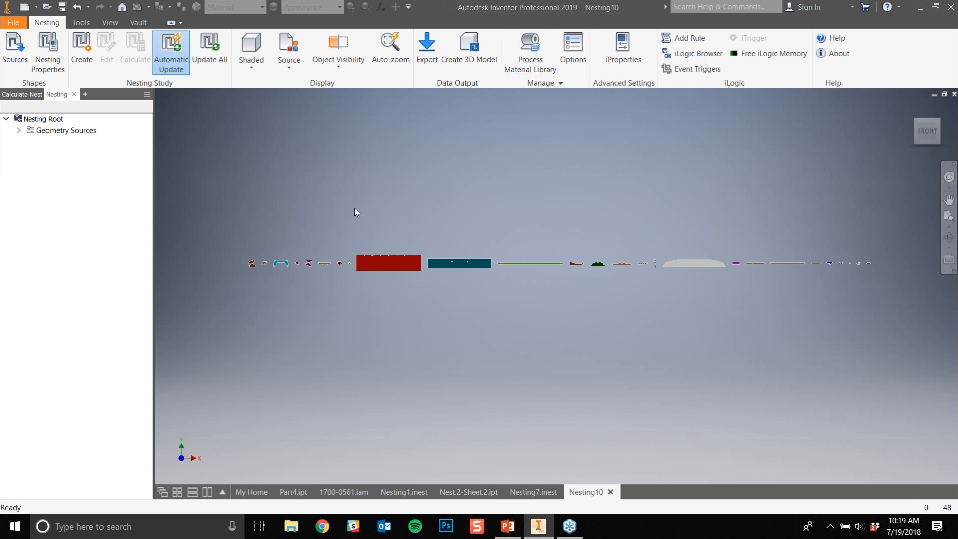
- Start a new nesting study and look through the shapes selected for nesting
left_click(73, 72)
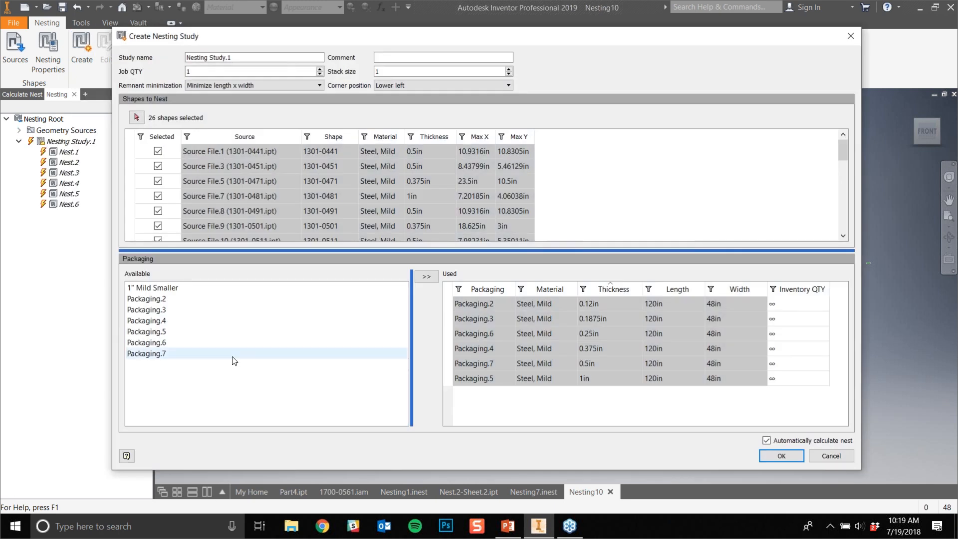
scroll(248, 173, "down", 4)
scroll(271, 173, "down", 3)
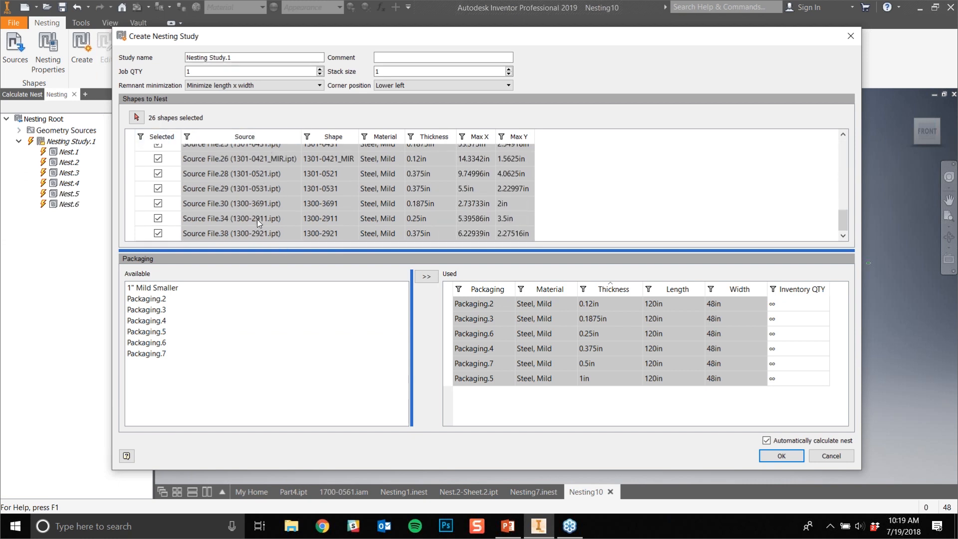
scroll(256, 219, "up", 7)
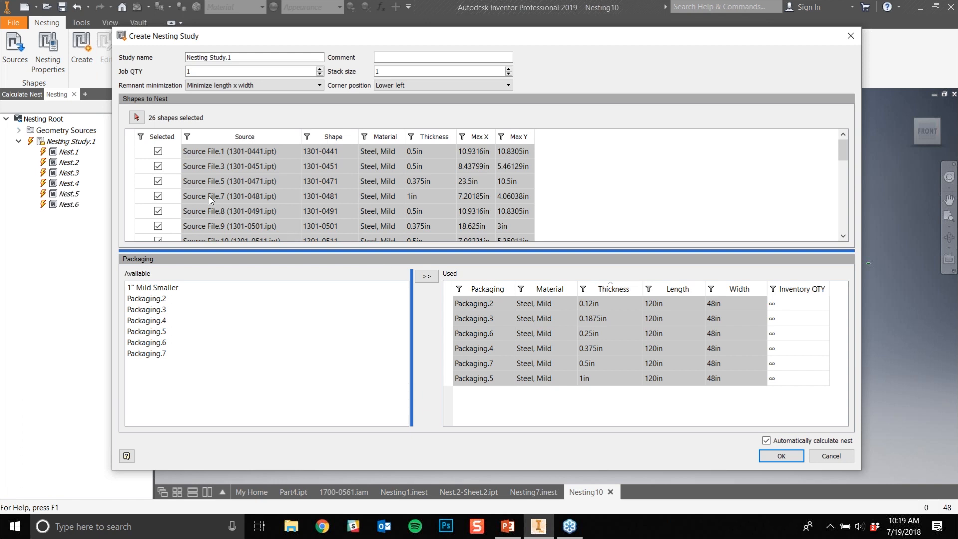
- Review the study's remnant minimization, job quantity and corner position options, keeping Minimize length x width, 1 and Lower left
left_click(202, 87)
left_click(202, 89)
left_click(216, 71)
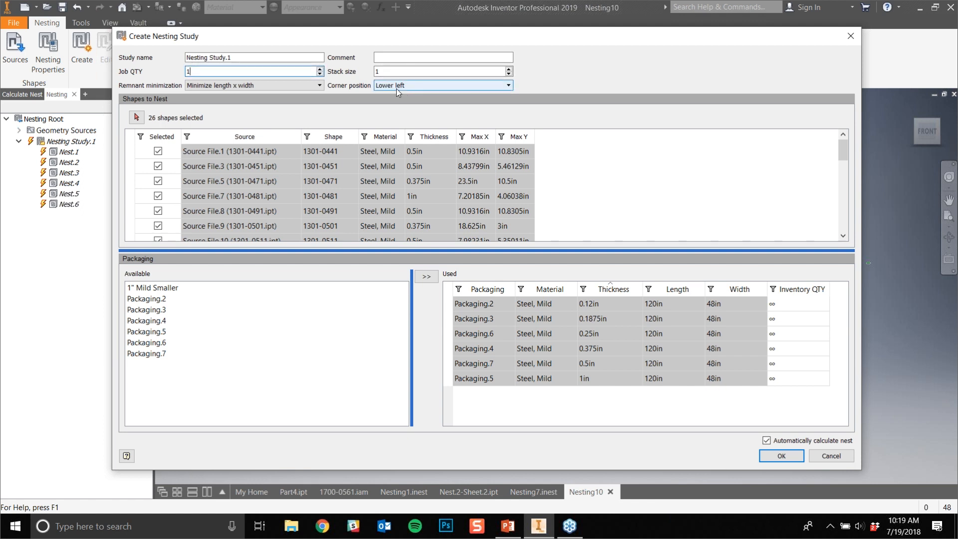
left_click(396, 88)
left_click(397, 88)
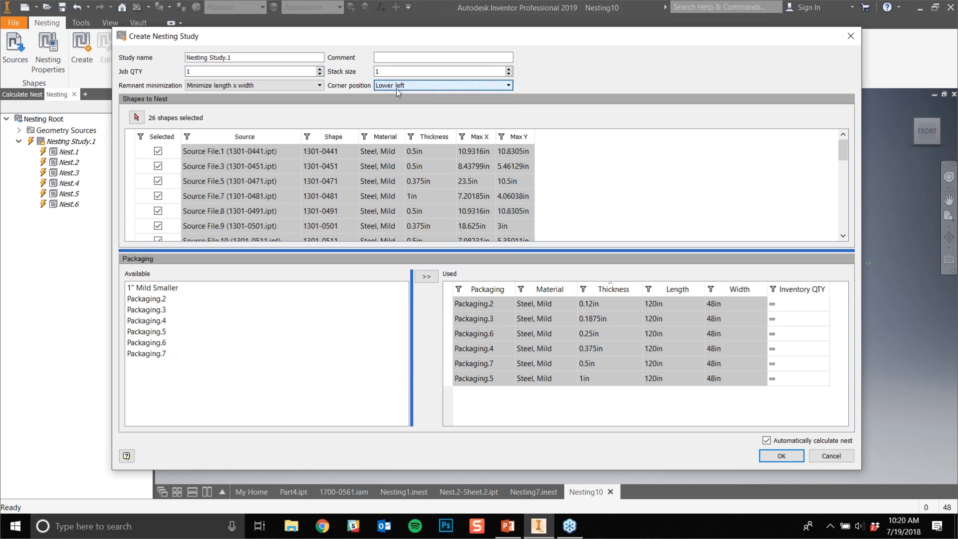
left_click(396, 88)
left_click(397, 89)
- Go through the available packagings and add 1" Mild Smaller to the packagings used by the study
left_click(195, 289)
left_click(169, 320)
left_click(168, 355)
left_click(188, 299)
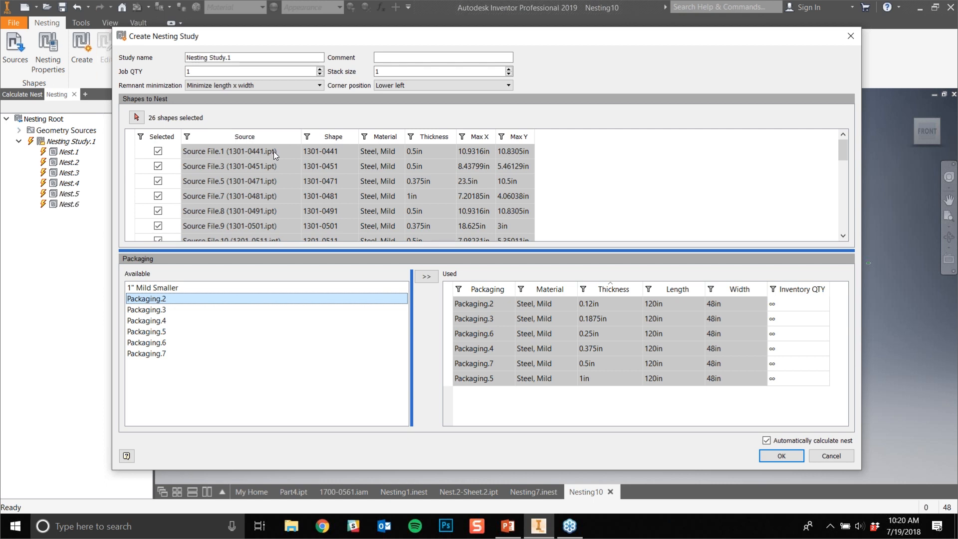
left_click(224, 288)
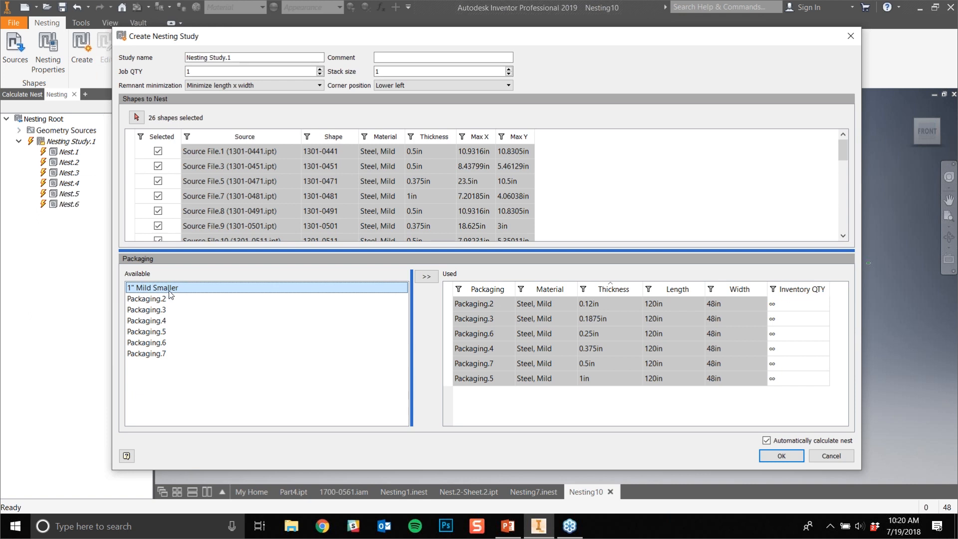
left_click(424, 278)
left_click(474, 398)
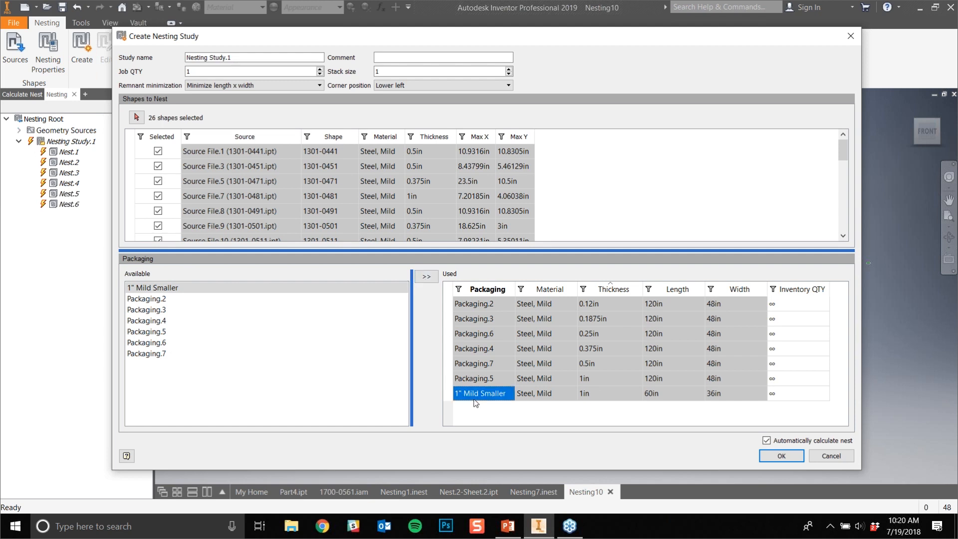
- Remove the 120 x 48 in Packaging.5 from the study's used packagings, leaving 1" Mild Smaller for the 1 in material
left_click_drag(473, 391, 480, 357)
left_click(483, 395)
right_click(483, 398)
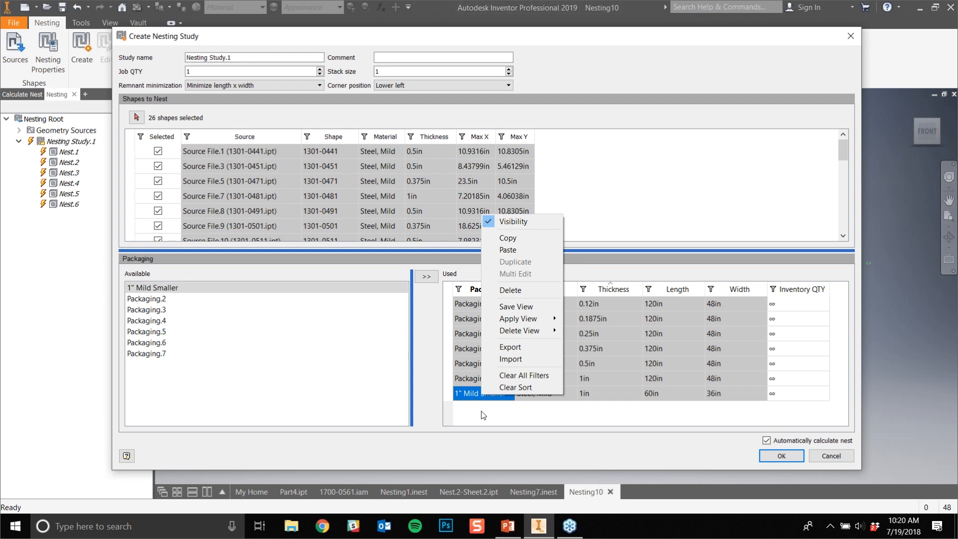
left_click(482, 412)
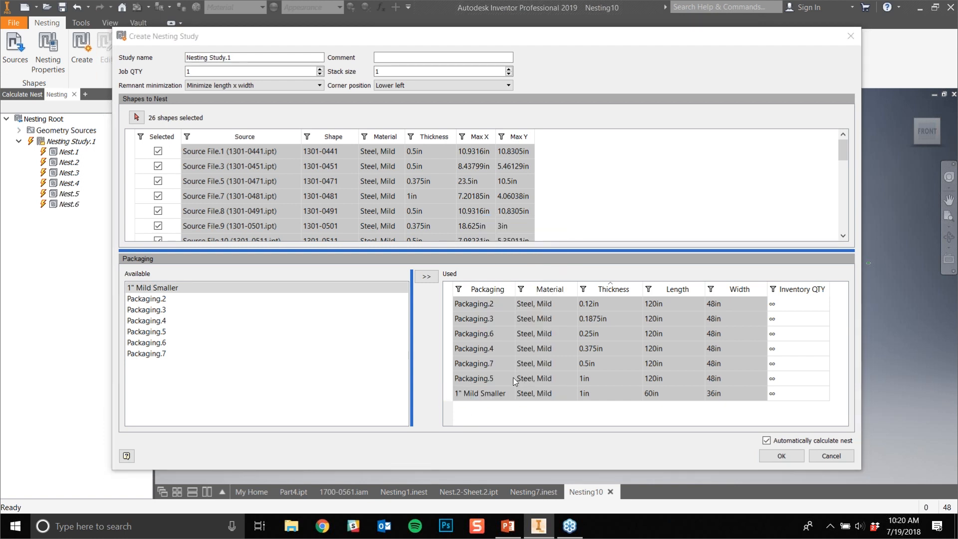
left_click(496, 377)
right_click(496, 378)
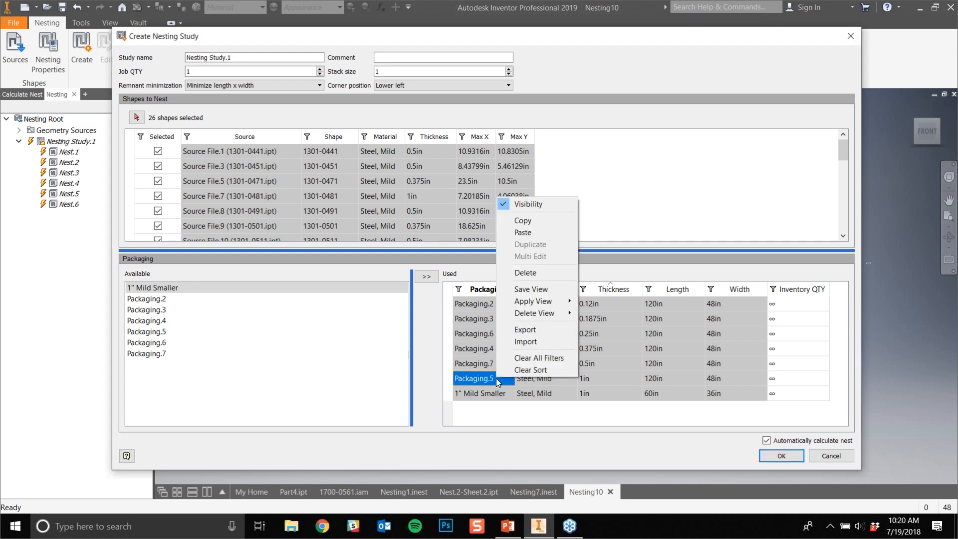
left_click(489, 419)
left_click(483, 380)
right_click(483, 377)
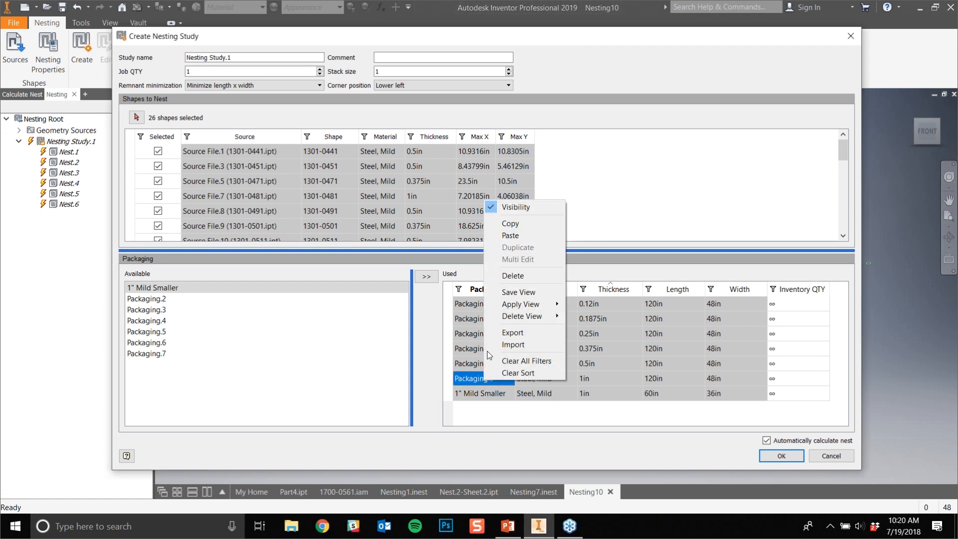
left_click(505, 276)
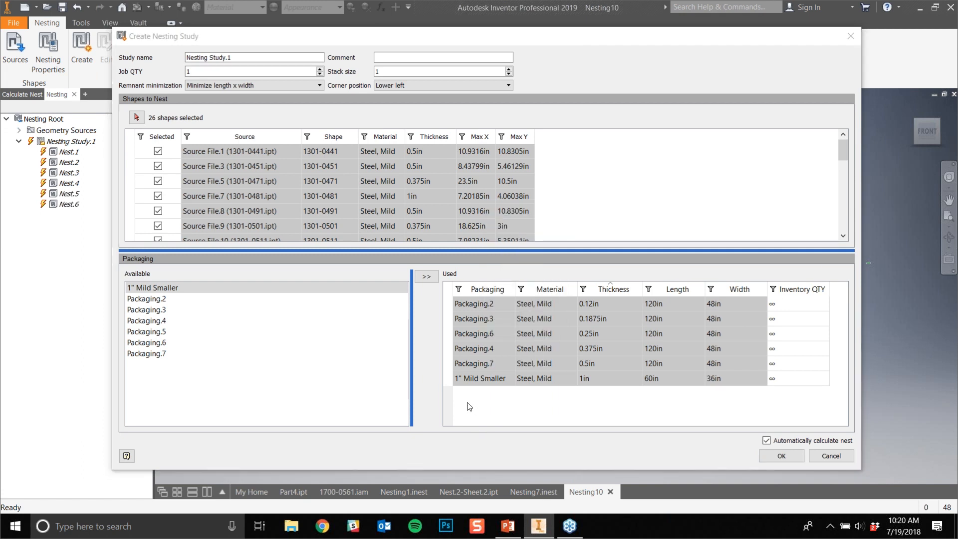
- Check the 1" Mild Smaller entry and create the nesting study with automatic nest calculation enabled
left_click(472, 380)
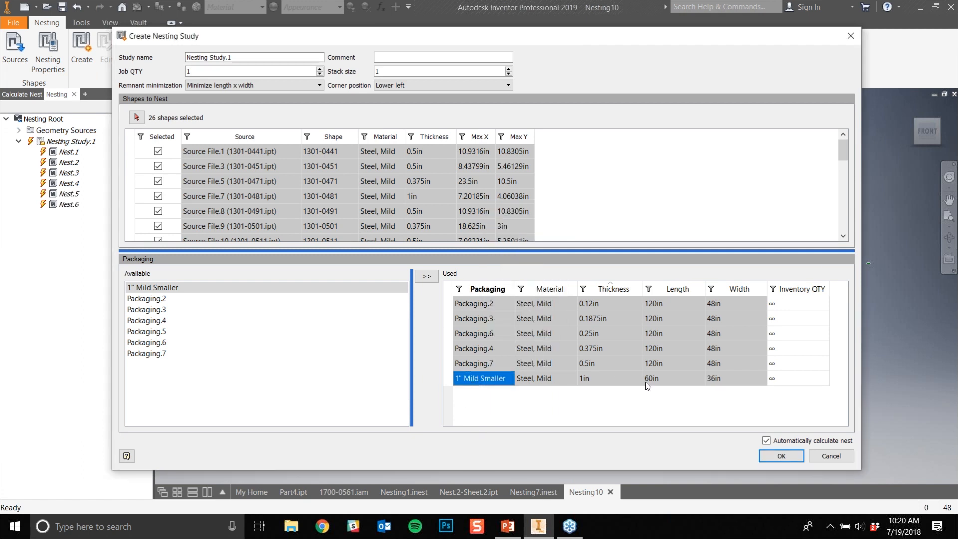
left_click(549, 382)
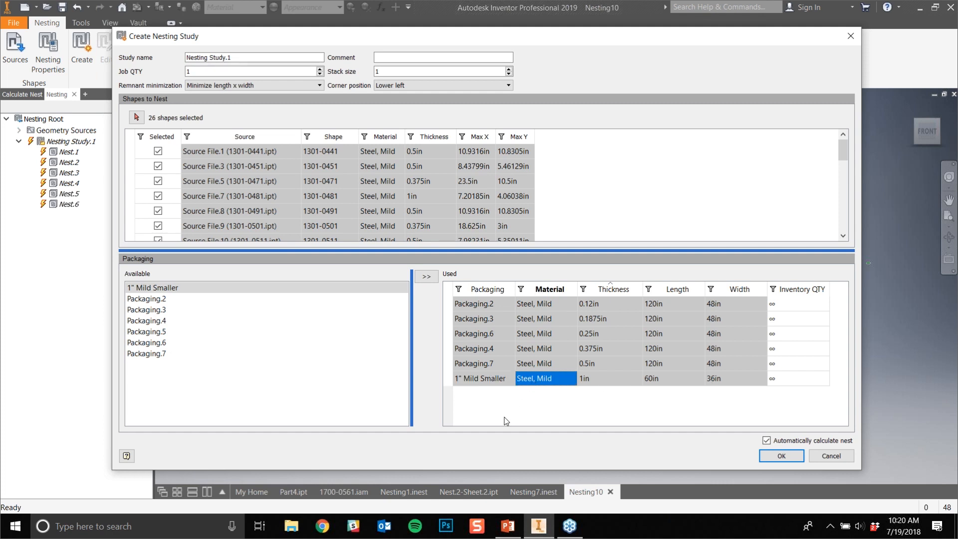
left_click(613, 382)
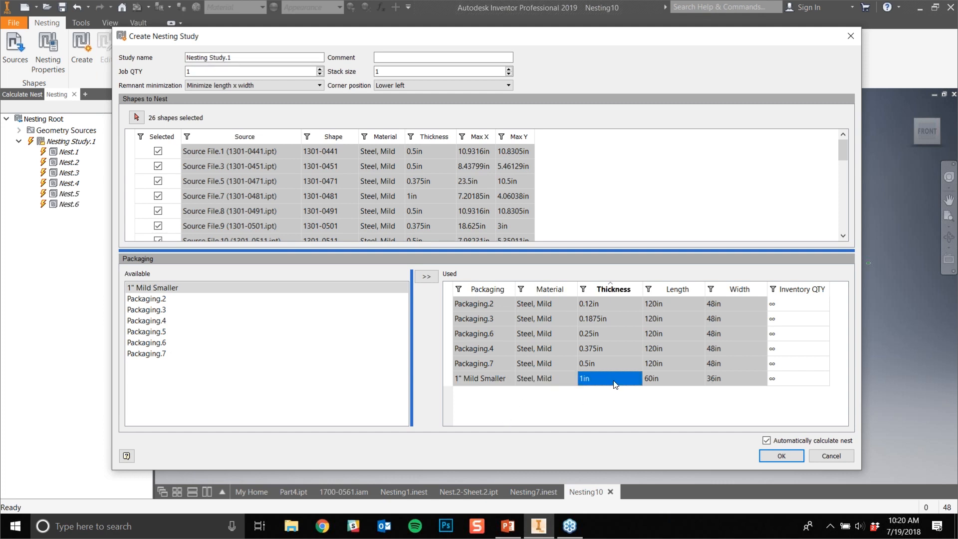
left_click(484, 382)
left_click(569, 418)
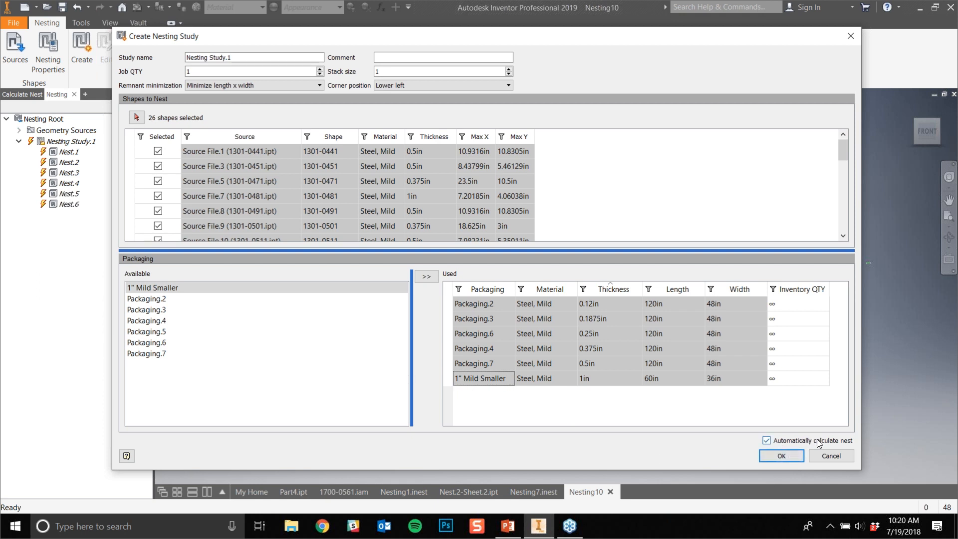
left_click(777, 452)
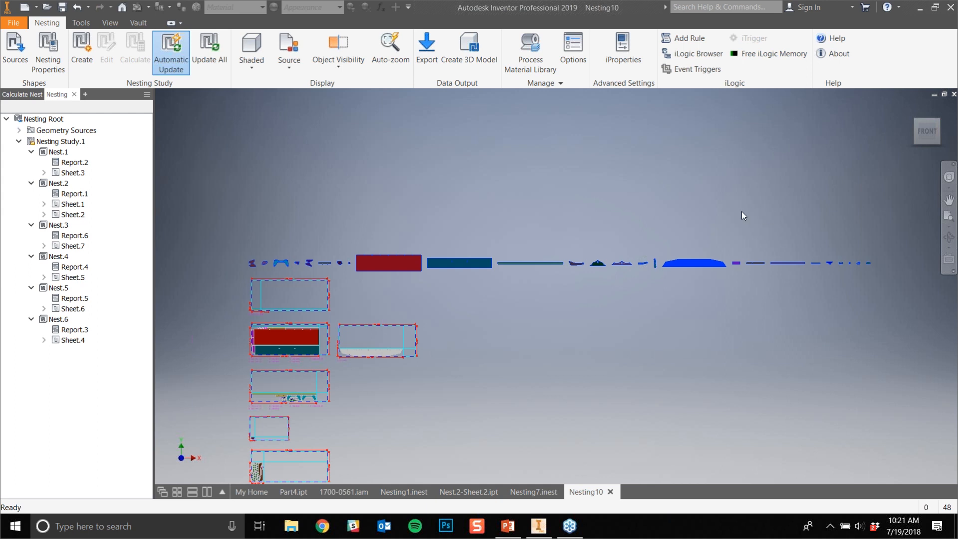
- Examine the calculated nests sheet by sheet, including part 1301-0481 on the 60 x 36 in sheet
middle_click_drag(539, 392, 512, 267)
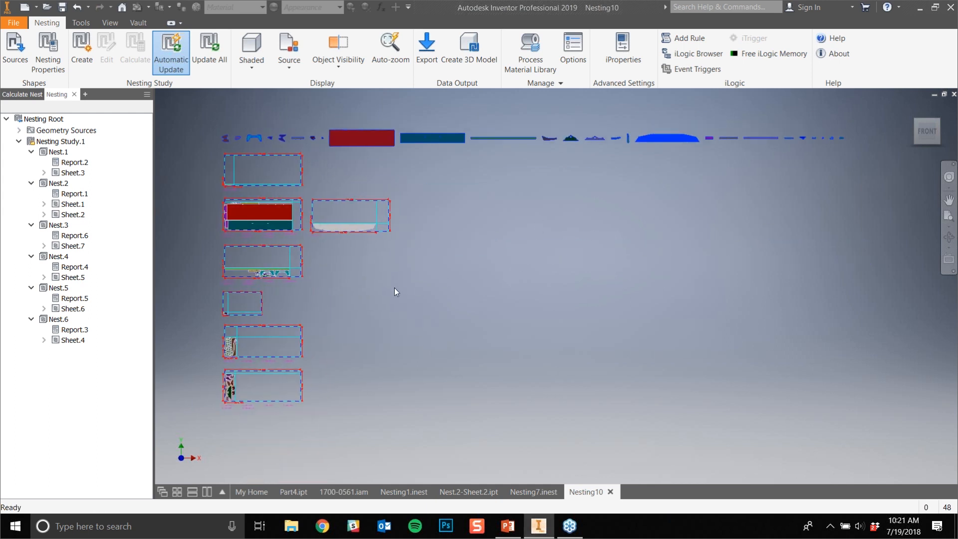
scroll(236, 169, "up", 5)
scroll(236, 177, "up", 4)
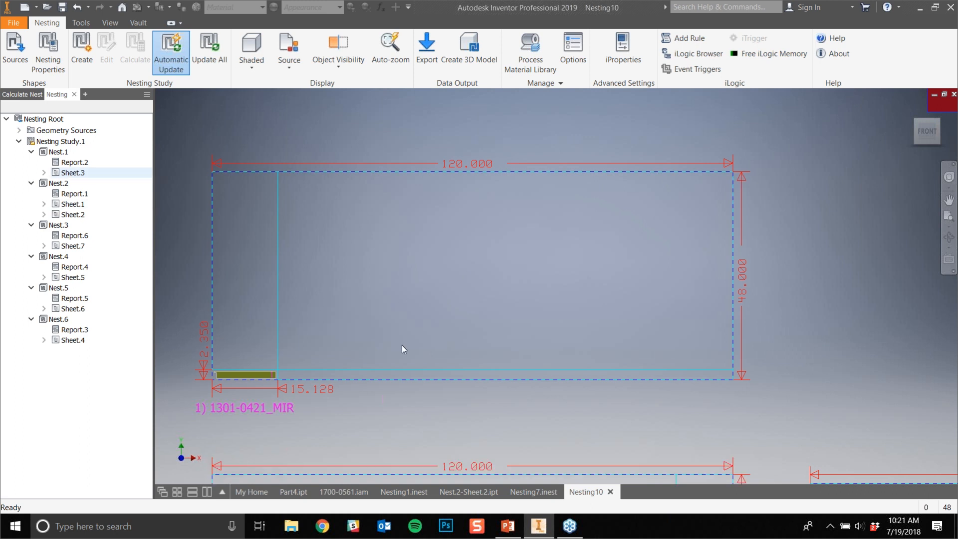
scroll(438, 174, "down", 5)
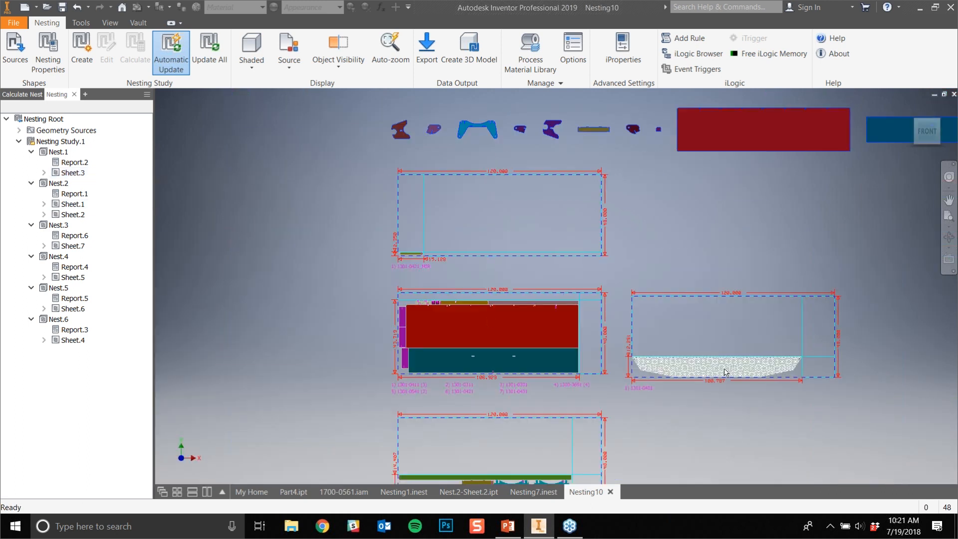
middle_click_drag(725, 369, 695, 310)
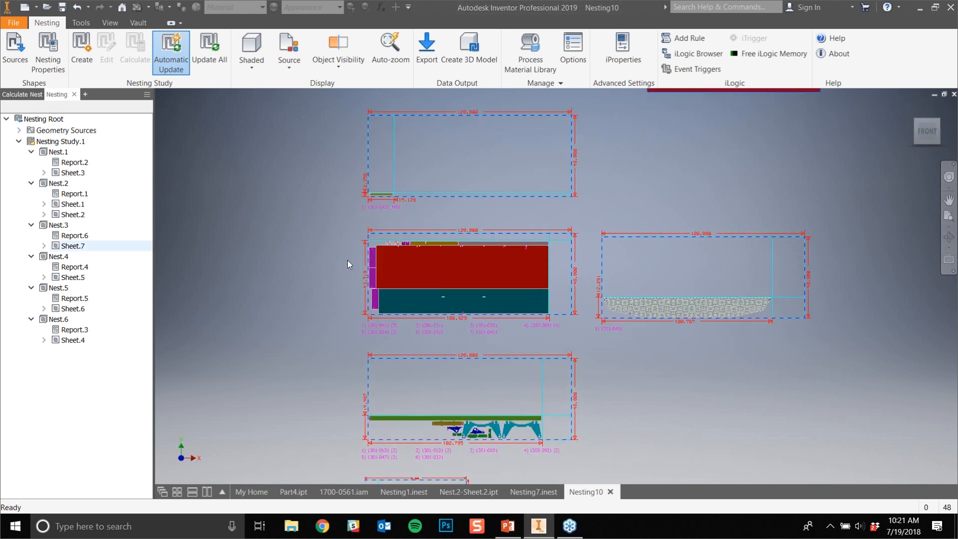
middle_click_drag(440, 463, 429, 213)
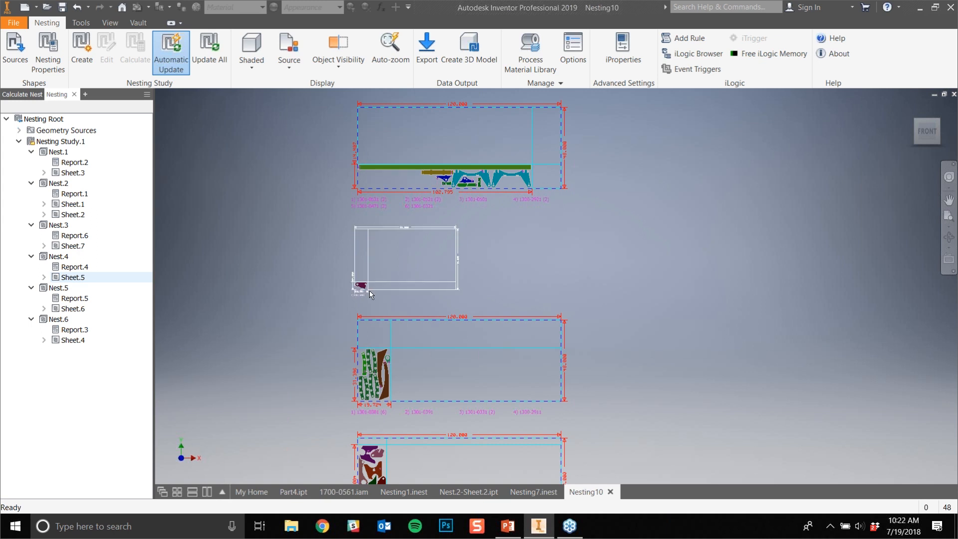
scroll(364, 289, "down", 5)
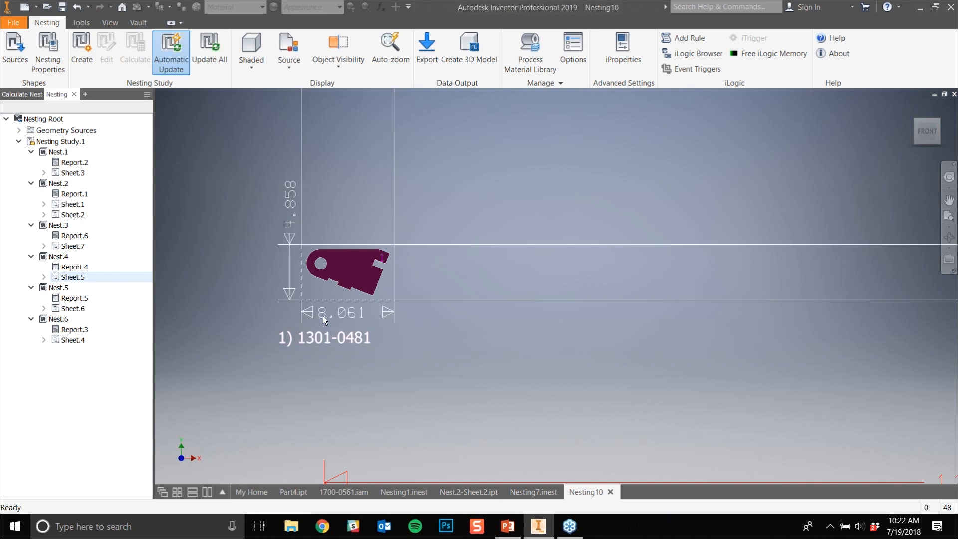
middle_click_drag(545, 188, 473, 357)
scroll(472, 357, "up", 3)
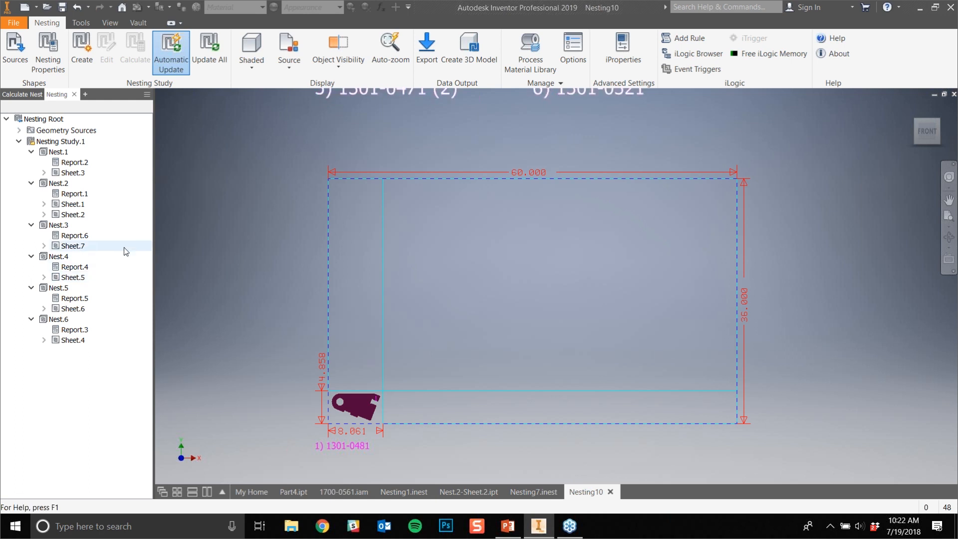
- Edit Nest.4 and set the quantity of shape 1301-0481 to 60
double_click(56, 257)
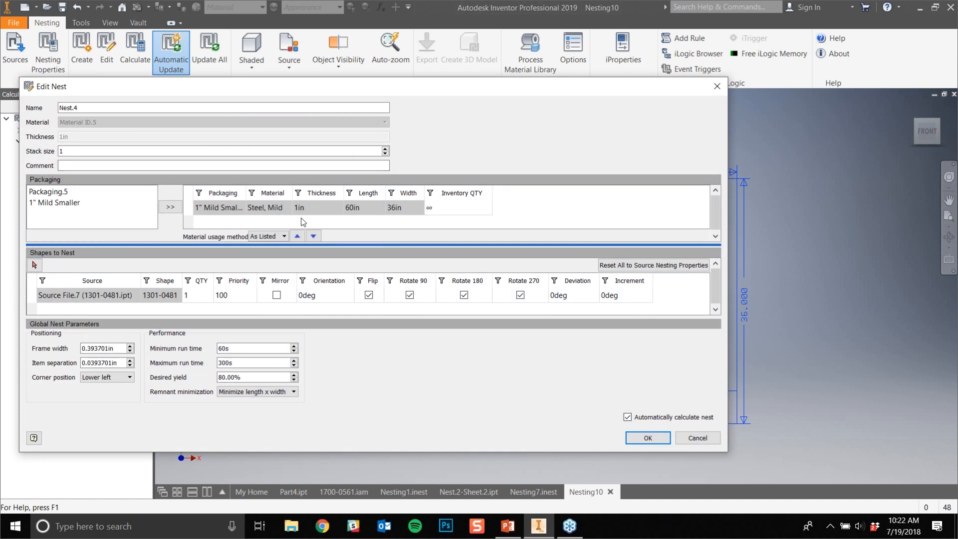
left_click_drag(357, 87, 477, 107)
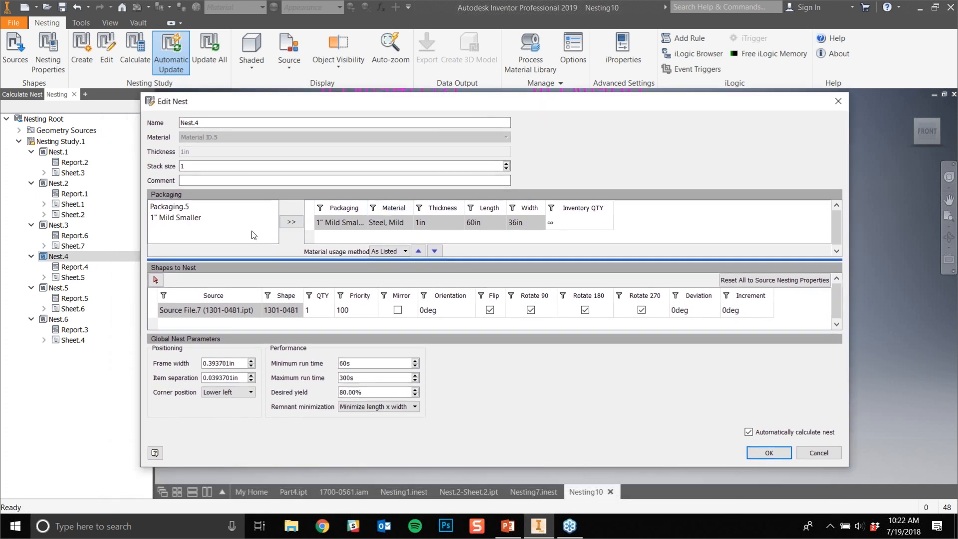
left_click(178, 221)
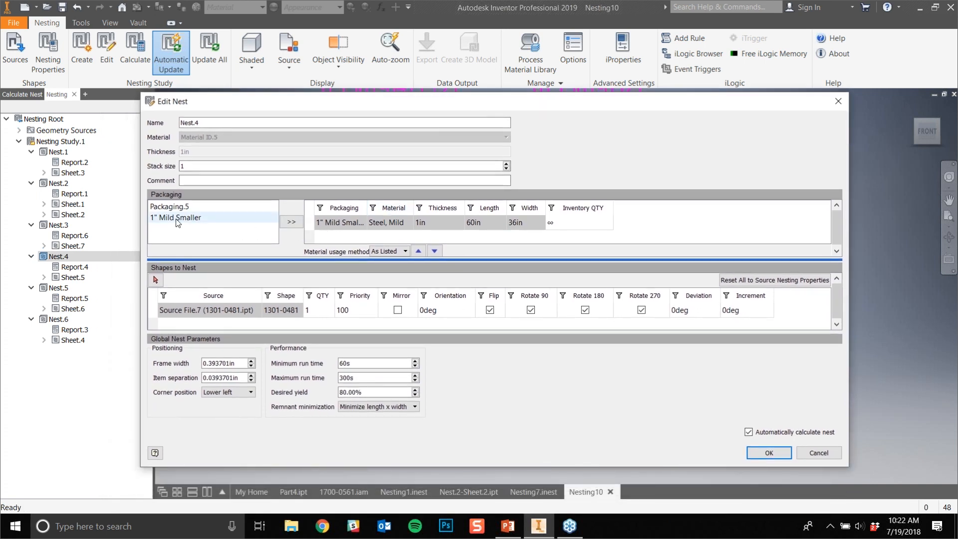
left_click(323, 312)
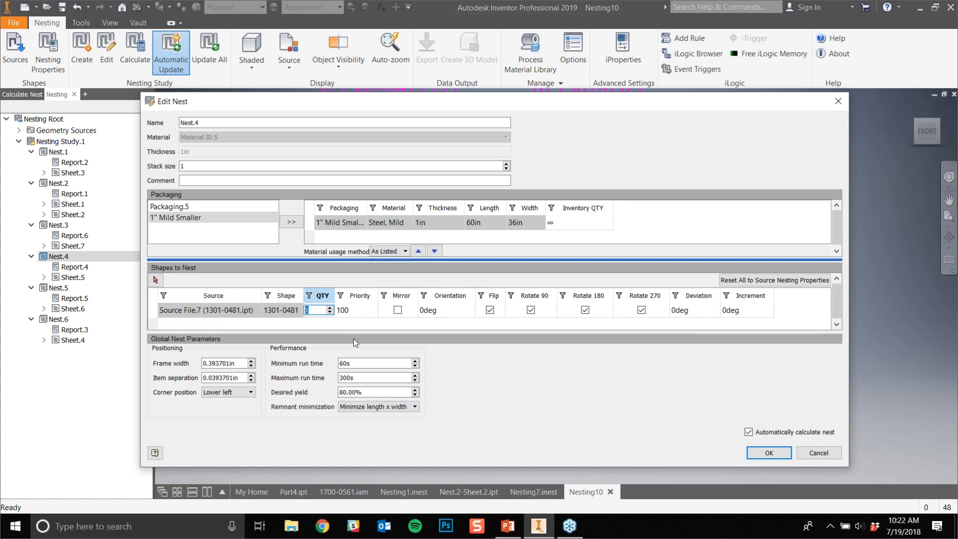
type("60")
- Set Nest.4's item separation to 0.75 in and apply the edit so the nest recalculates
left_click(234, 378)
type(".")
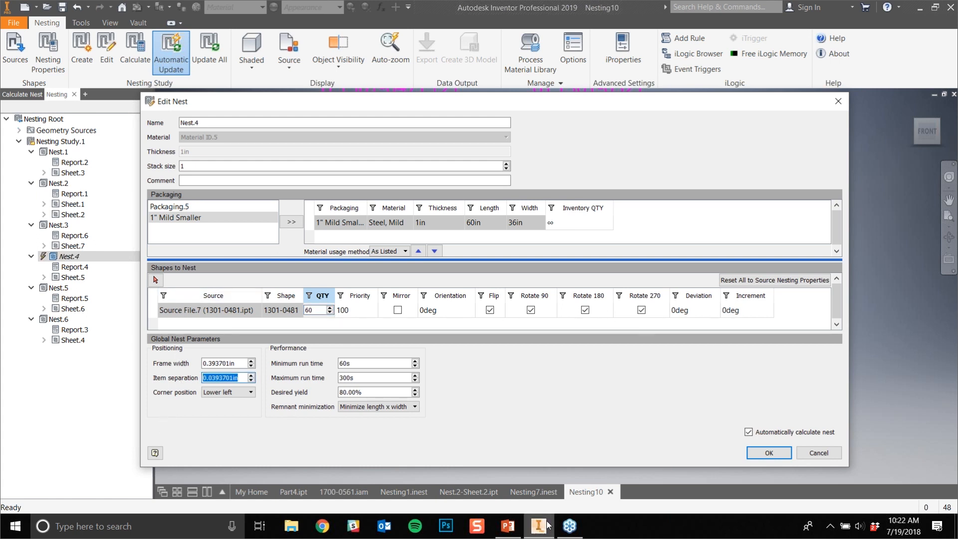
type("76")
type("5")
key("BackSpace")
key("BackSpace")
type("5")
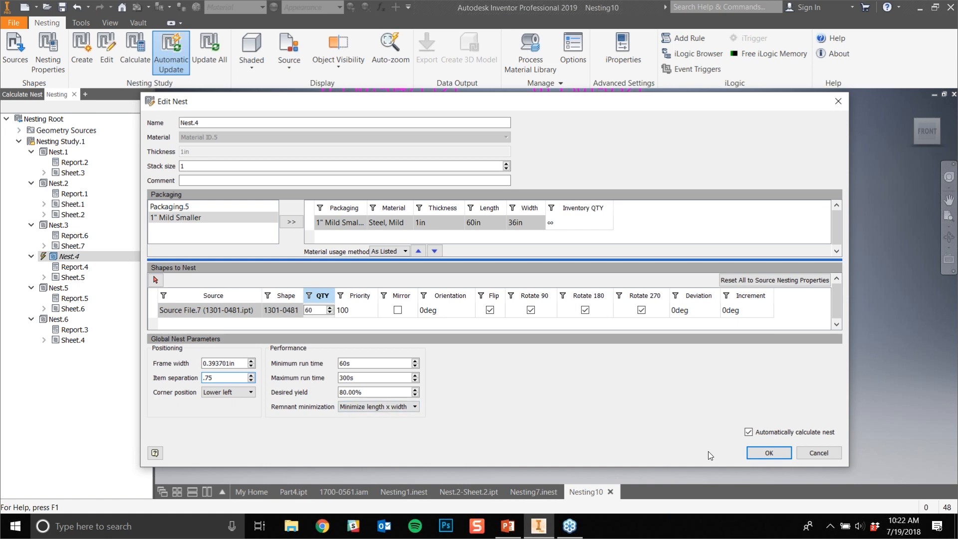
left_click(769, 452)
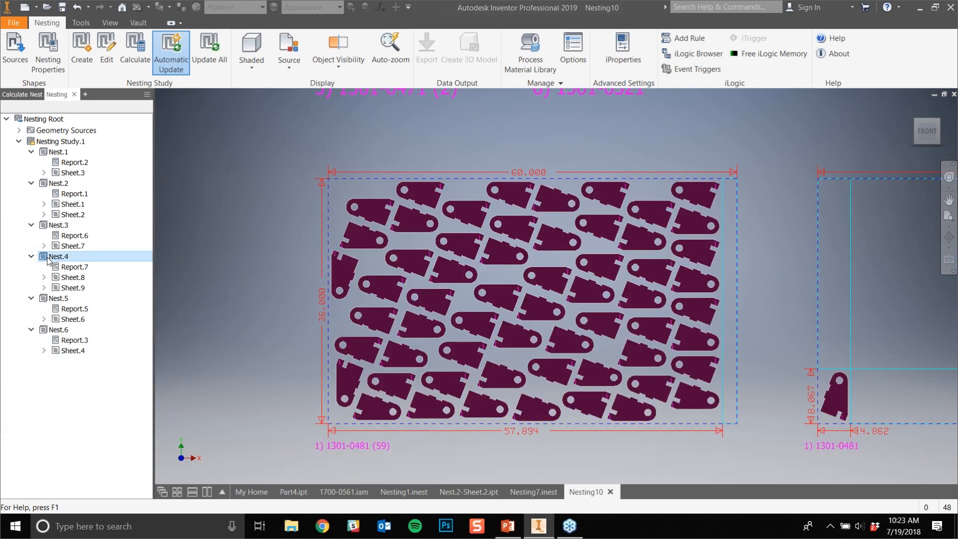
- Edit Nest.4 to disallow Flip, Rotate 90, Rotate 180 and Rotate 270 for shape 1301-0481, and recalculate the nest
middle_click_drag(765, 325, 639, 286)
middle_click_drag(654, 364, 637, 365)
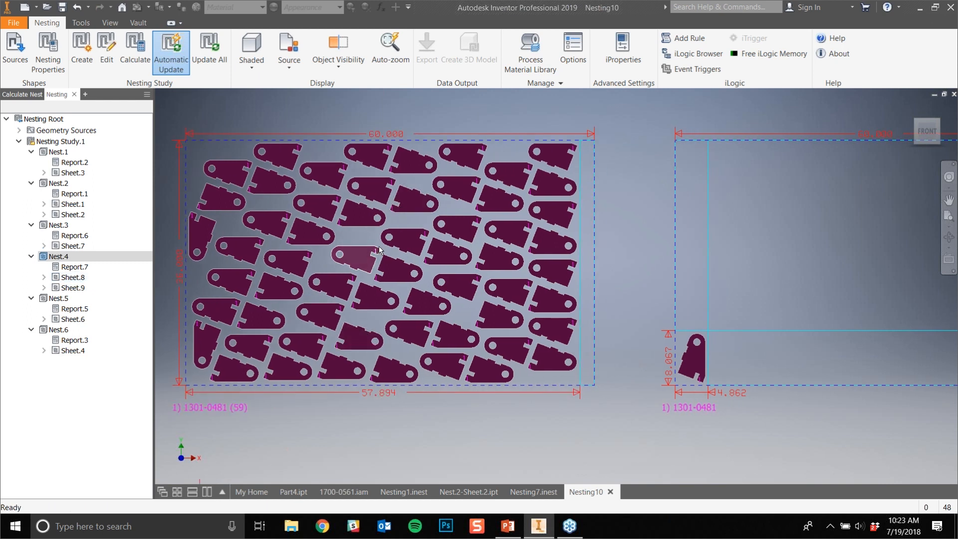
middle_click_drag(772, 330, 429, 338)
left_click_drag(379, 378, 765, 404)
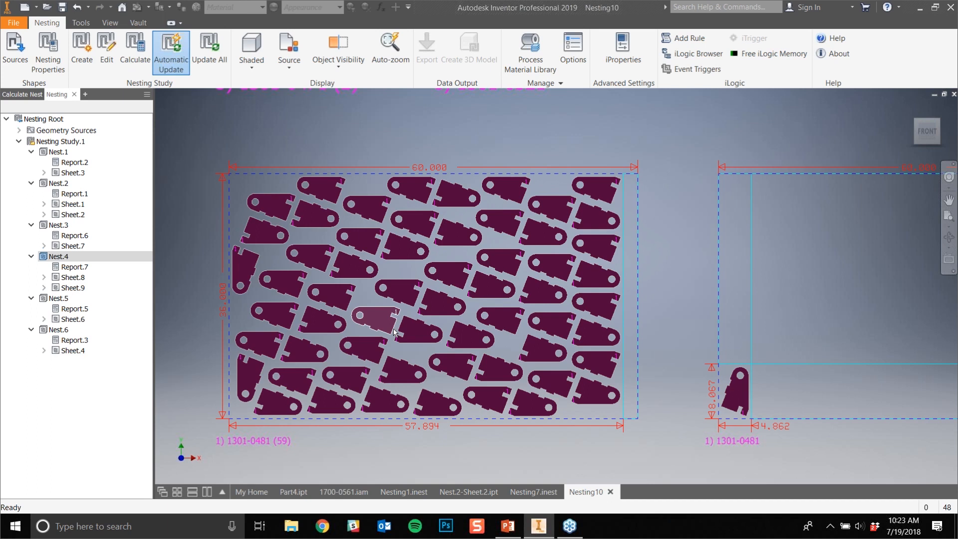
double_click(56, 257)
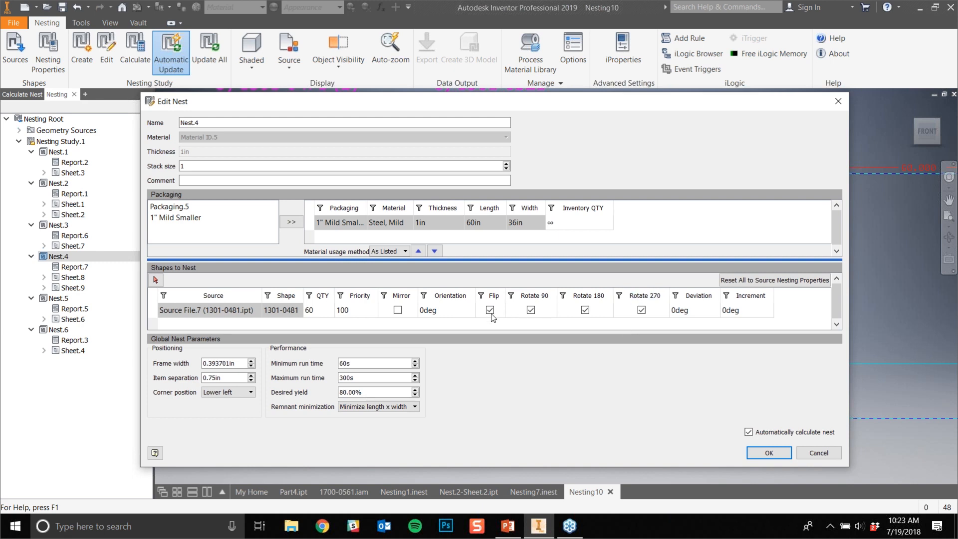
left_click(641, 310)
left_click(532, 311)
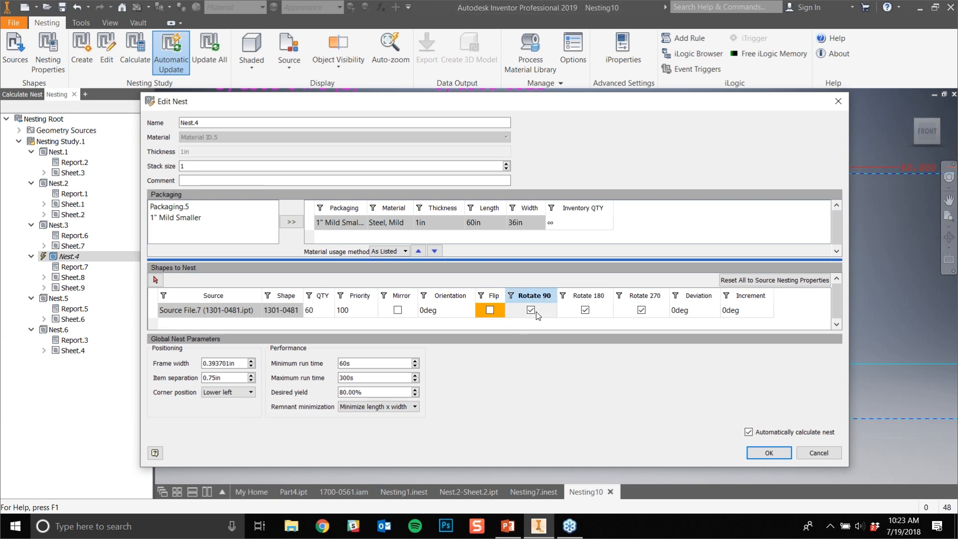
left_click(589, 312)
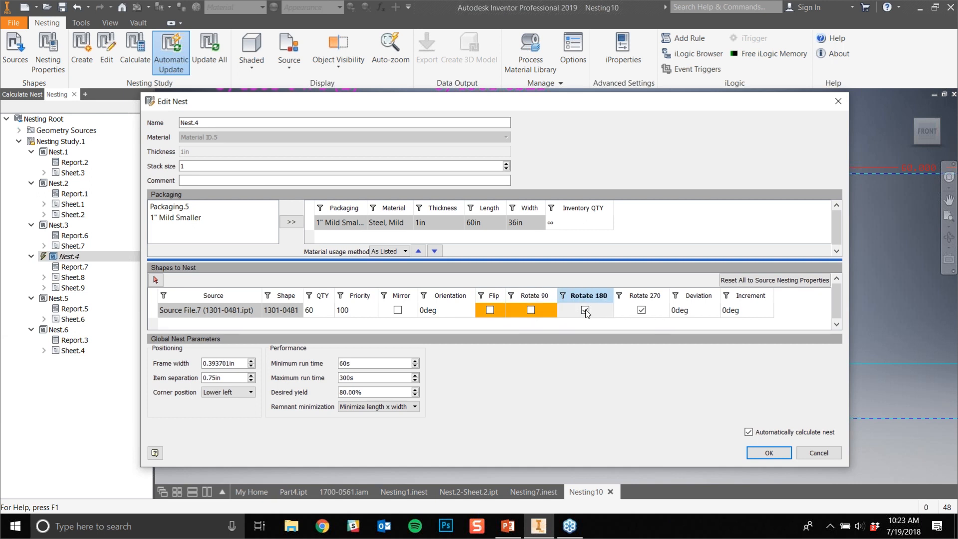
left_click(642, 310)
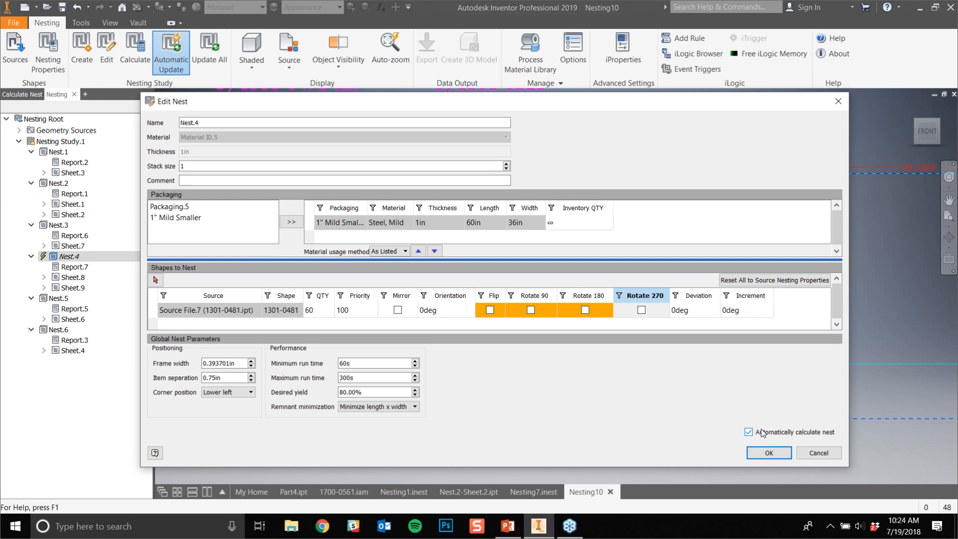
left_click(764, 453)
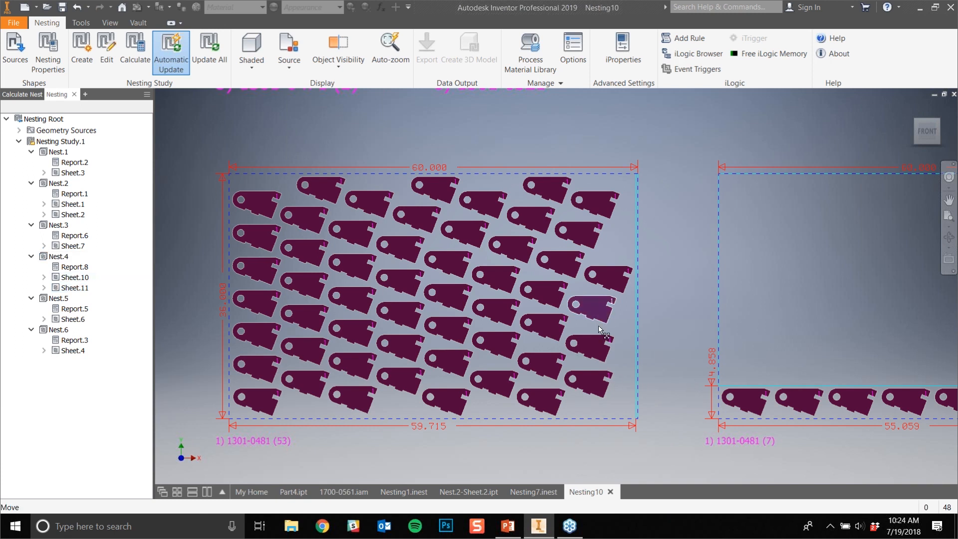
left_click(594, 312)
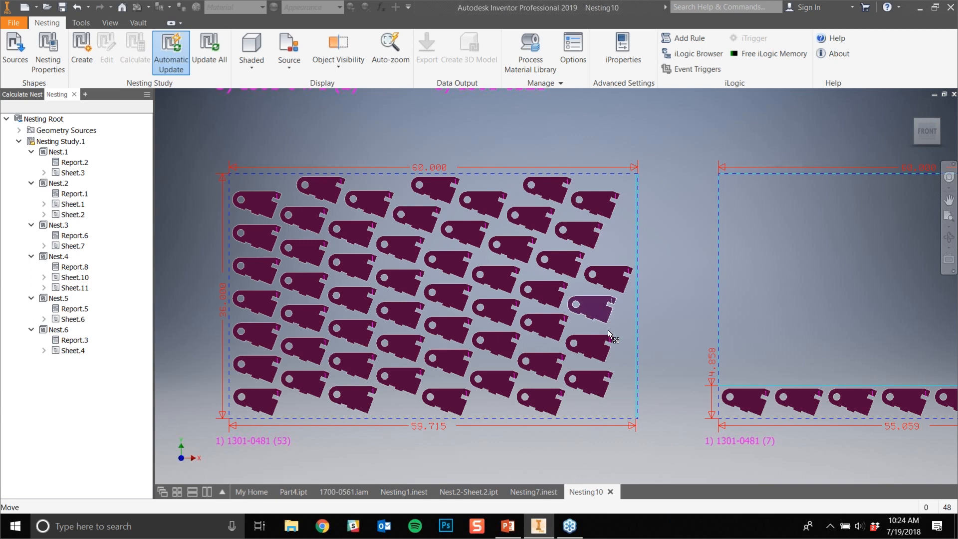
left_click(688, 437)
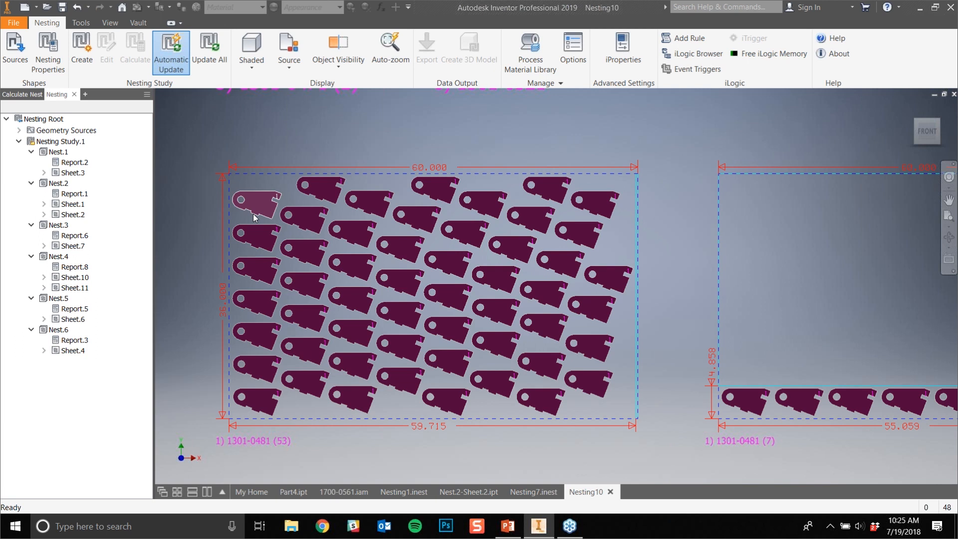
left_click(288, 69)
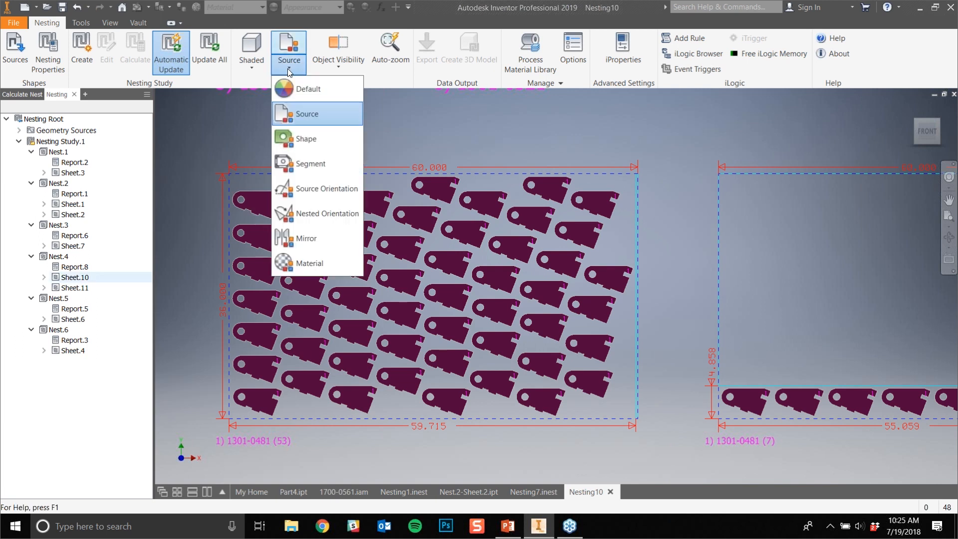
left_click(288, 70)
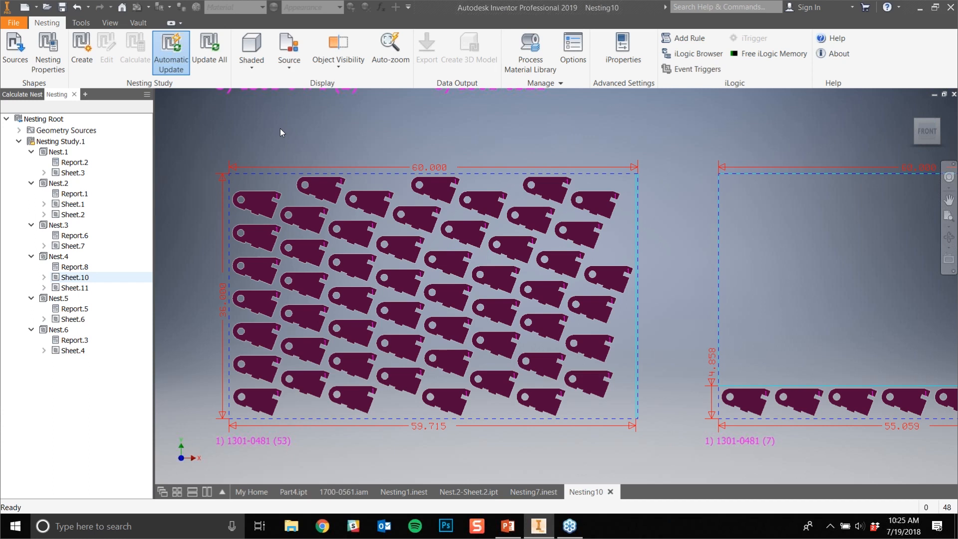
left_click(949, 200)
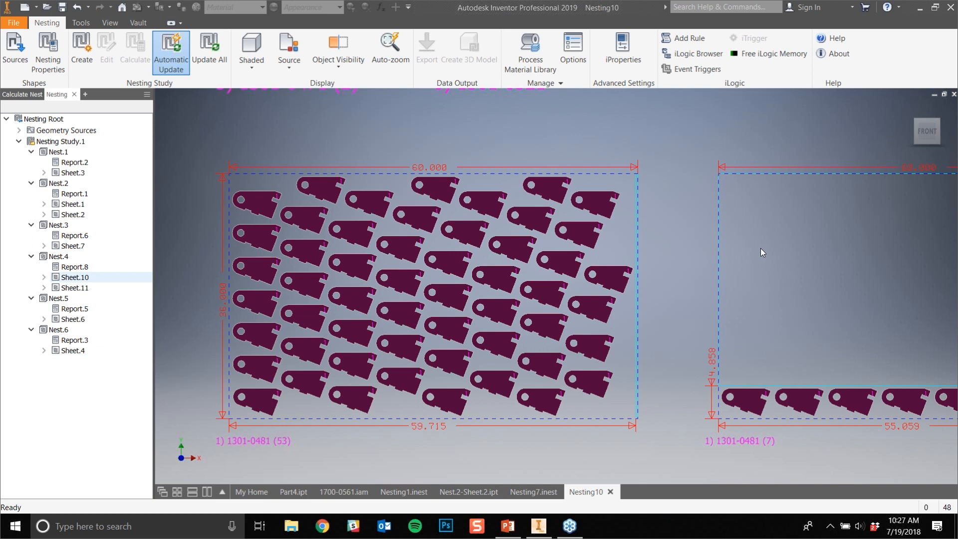
left_click(678, 208)
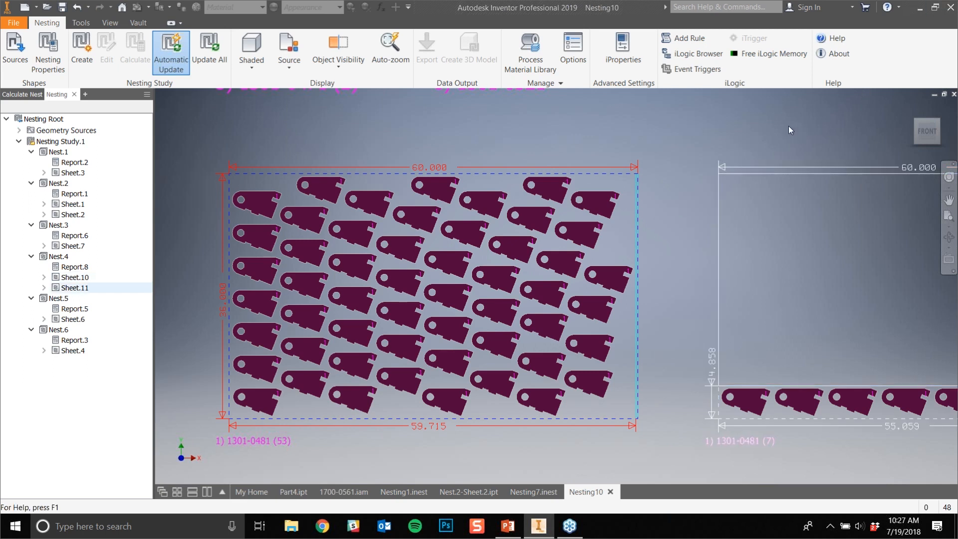
left_click(759, 120)
- Check the nesting file's iProperties summary and the display settings in the nesting options, leaving both unchanged
left_click(624, 50)
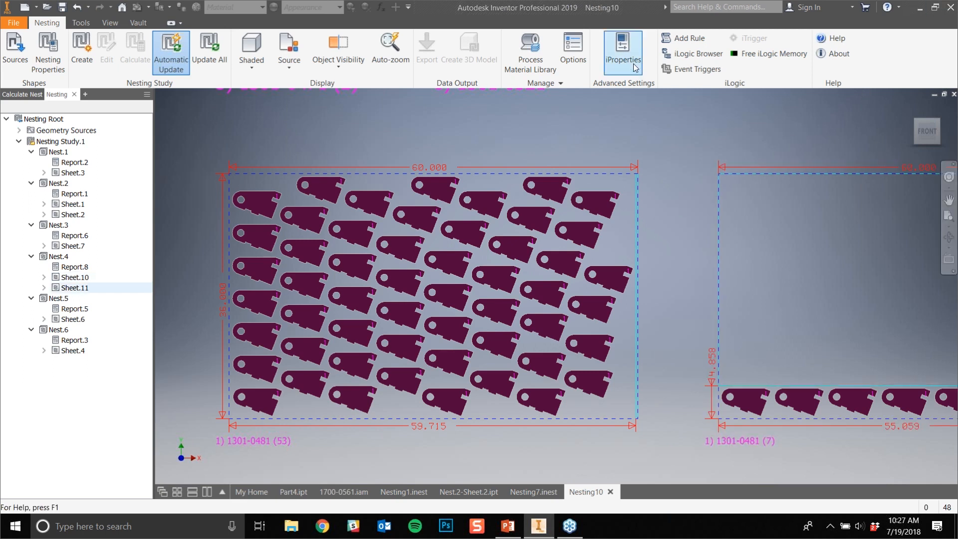
left_click(54, 154)
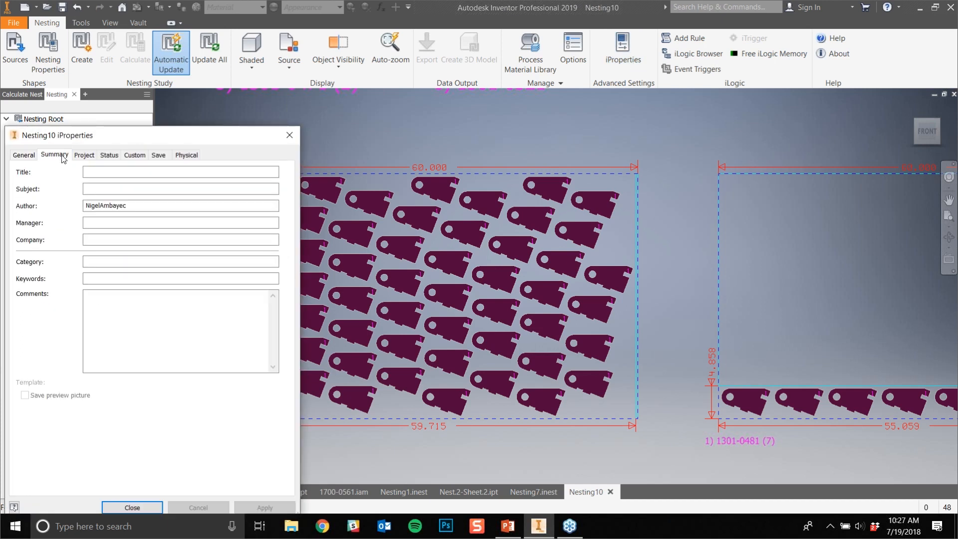
left_click(289, 134)
left_click(573, 50)
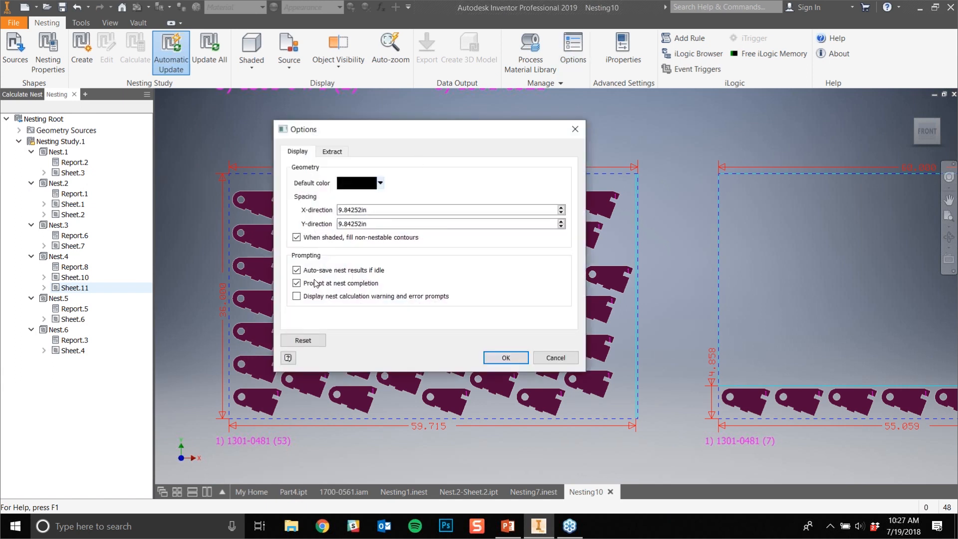
left_click(571, 134)
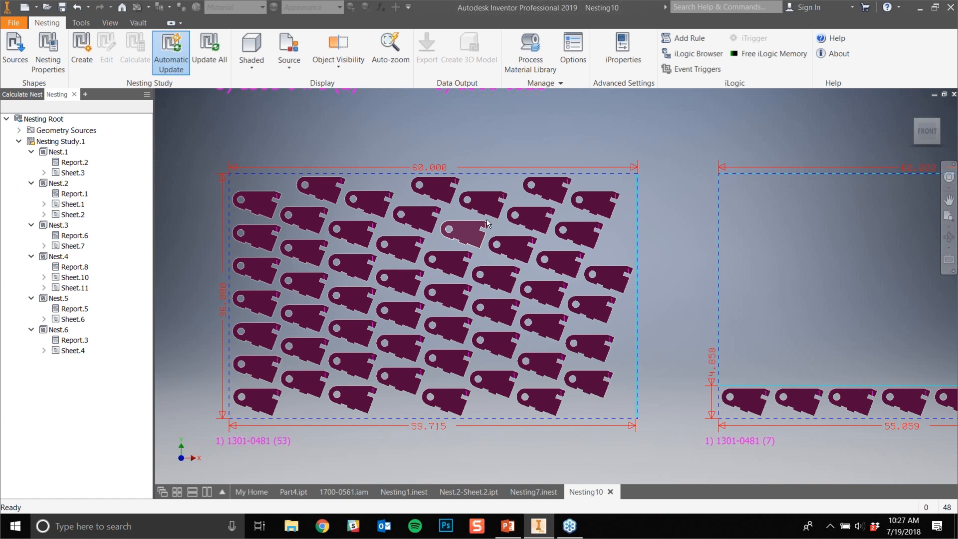
- Check the file types available for exporting Nest.4's Sheet.10, including AutoCAD DXF, without saving an export
scroll(451, 221, "up", 3)
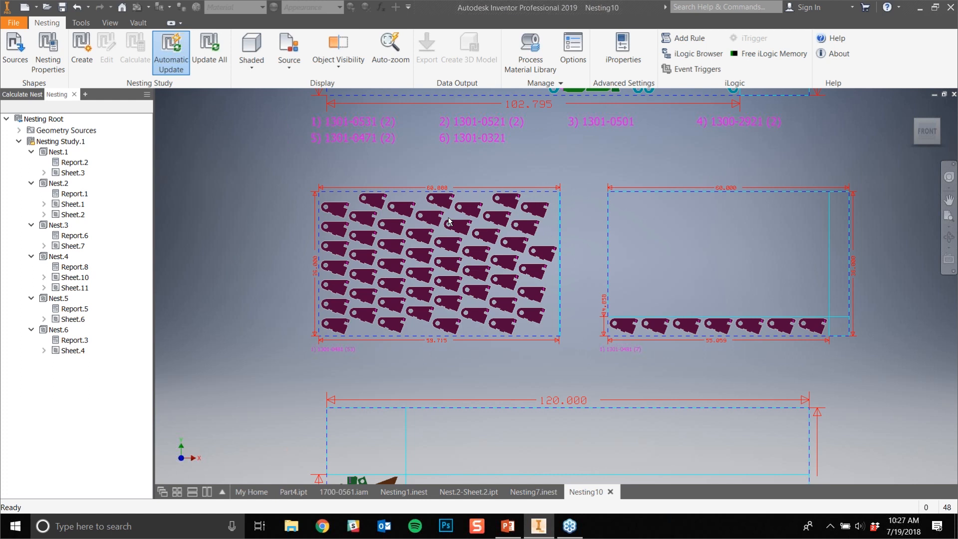
double_click(80, 278)
scroll(107, 299, "down", 7)
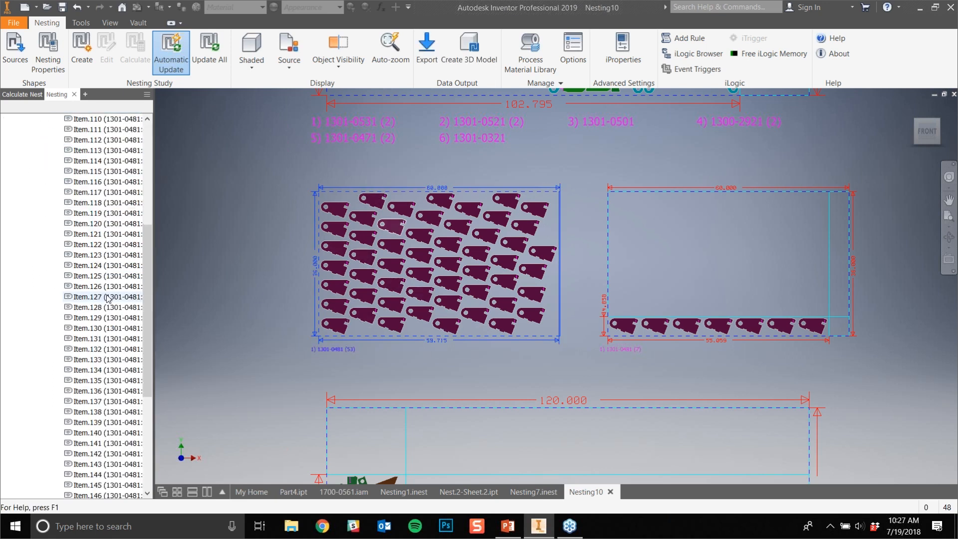
scroll(107, 299, "up", 7)
left_click(44, 278)
right_click(71, 278)
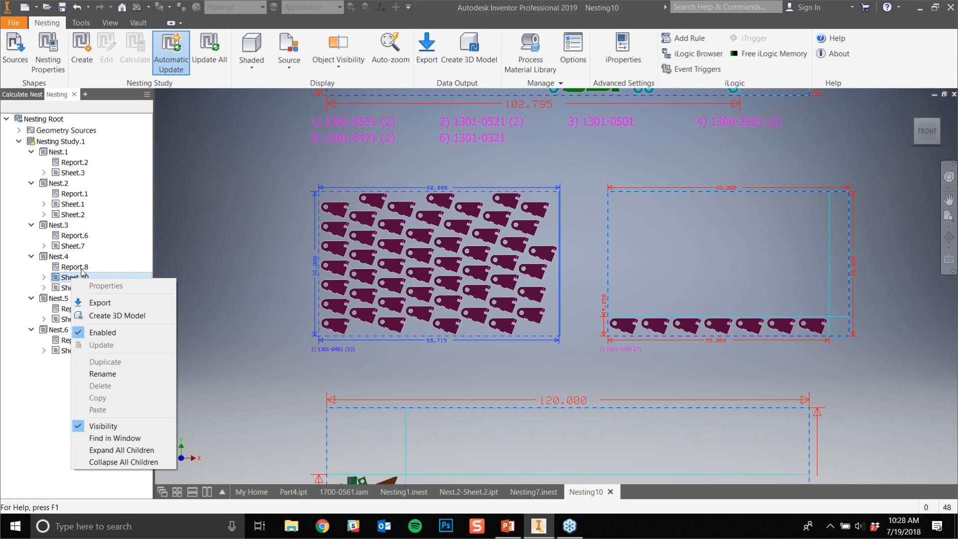
left_click(110, 303)
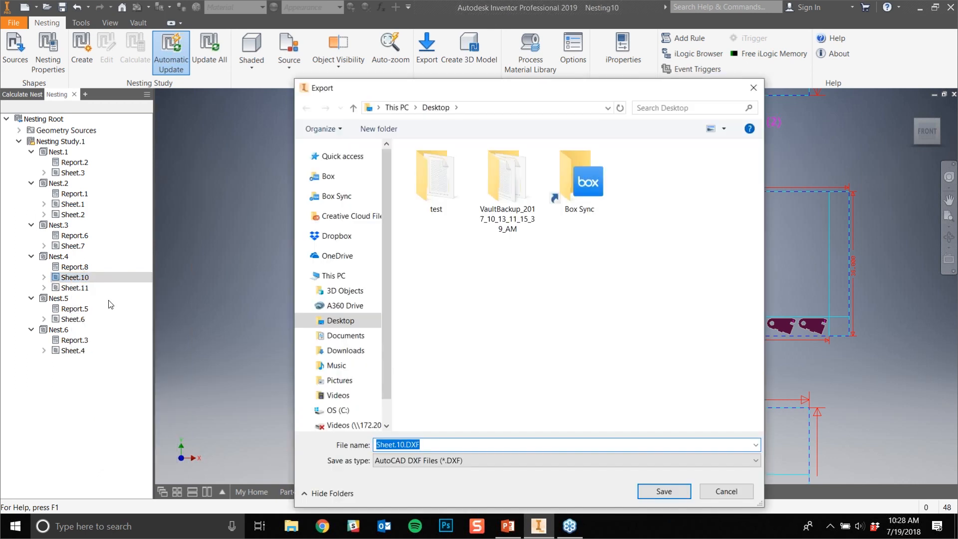
left_click(486, 461)
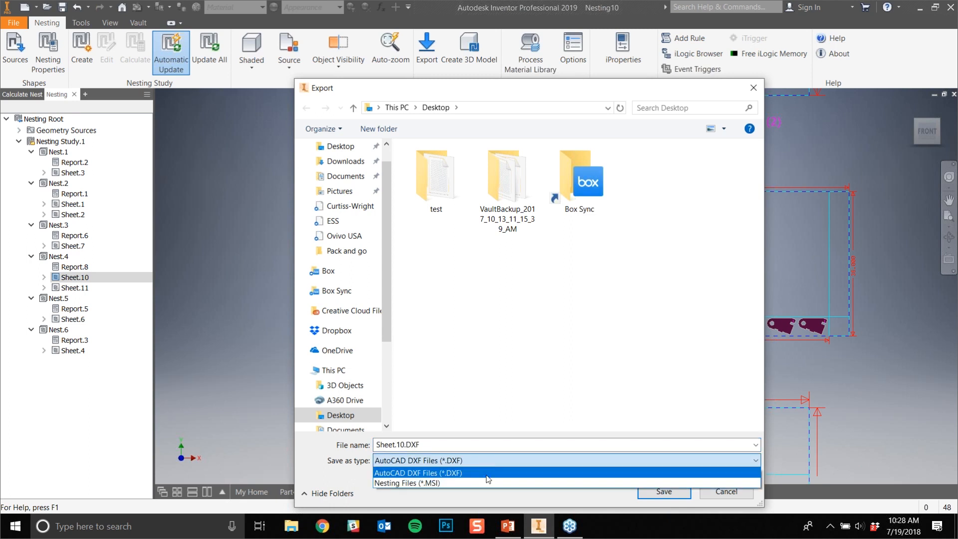
left_click(486, 473)
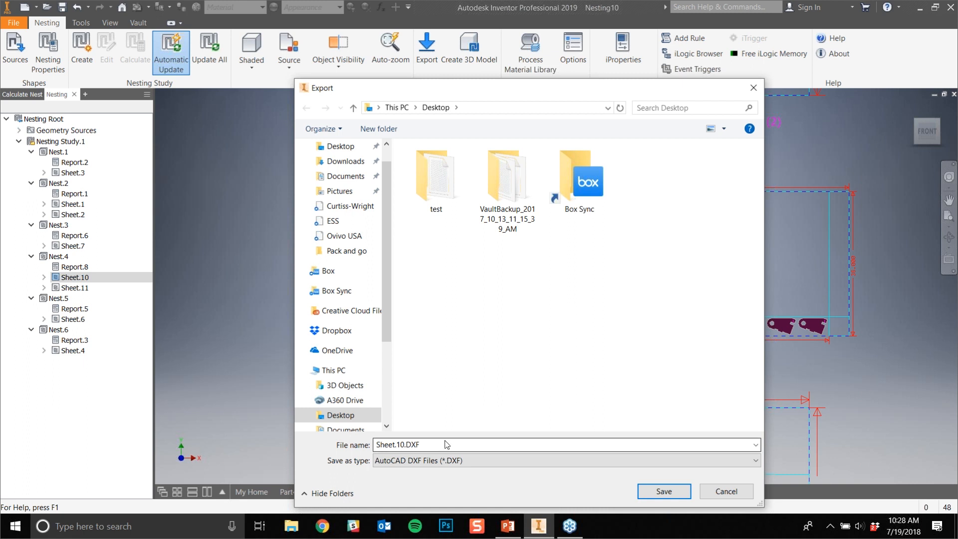
left_click(758, 91)
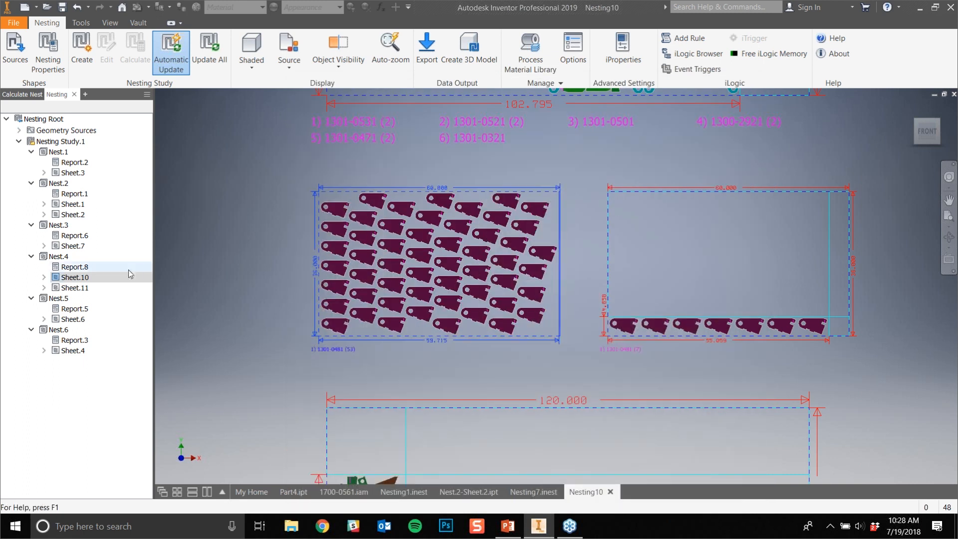
- Create a 3D model from Nest.4's Sheet.10 and inspect its steel stock extrude and the nested 1301-0481 parts
right_click(64, 282)
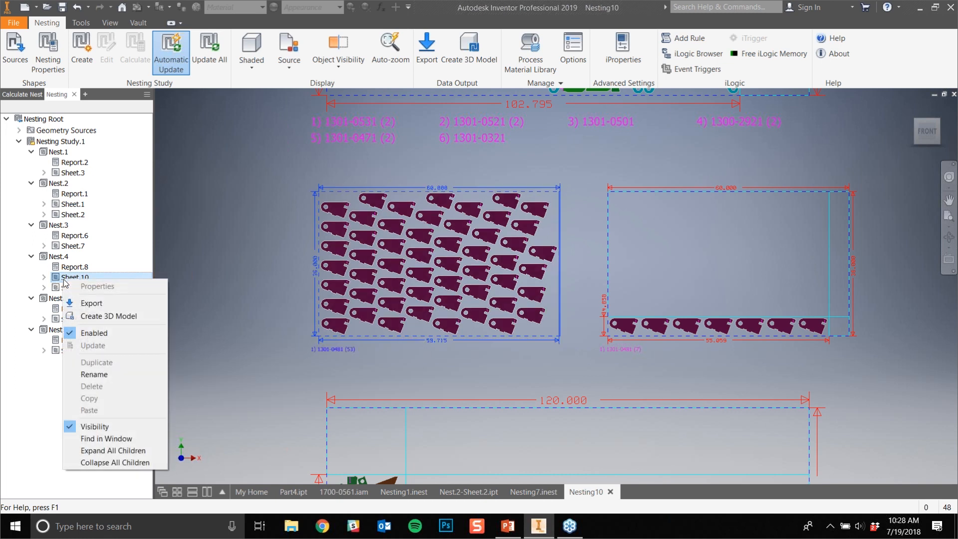
left_click(125, 316)
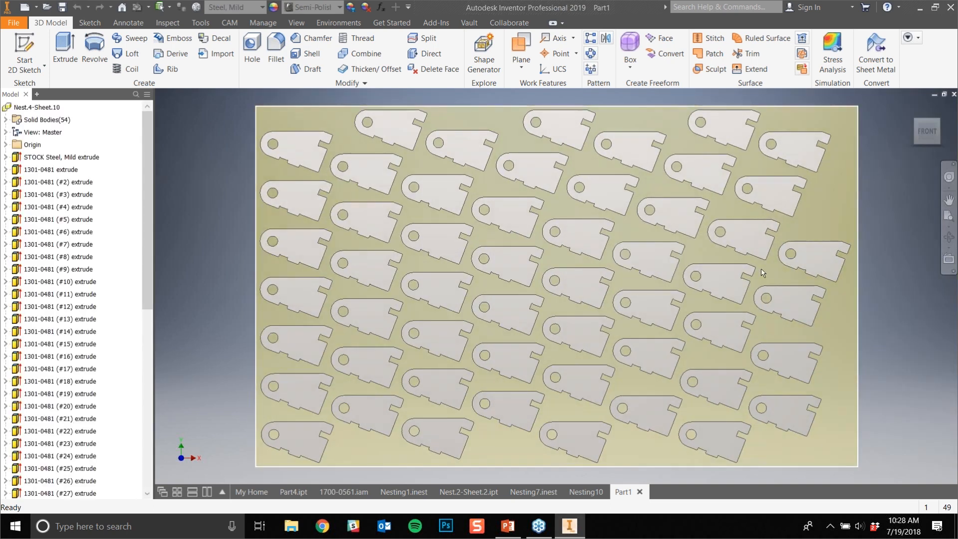
middle_click_drag(890, 346, 829, 344, "shift")
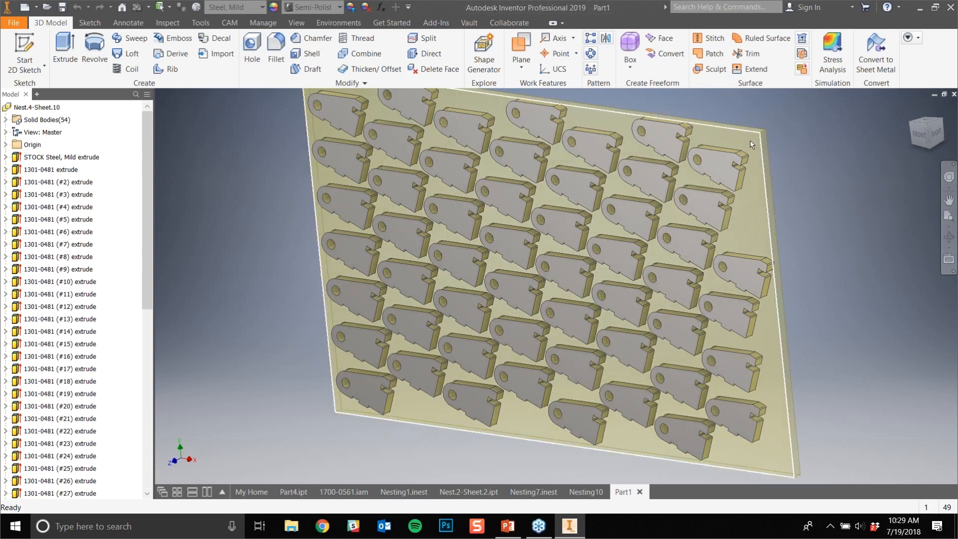
left_click(70, 158)
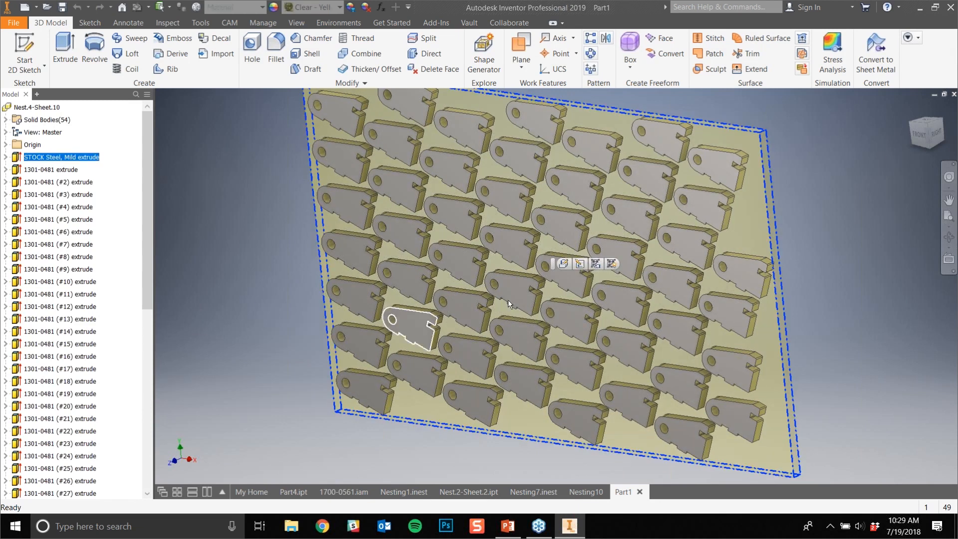
middle_click_drag(787, 342, 873, 338, "shift")
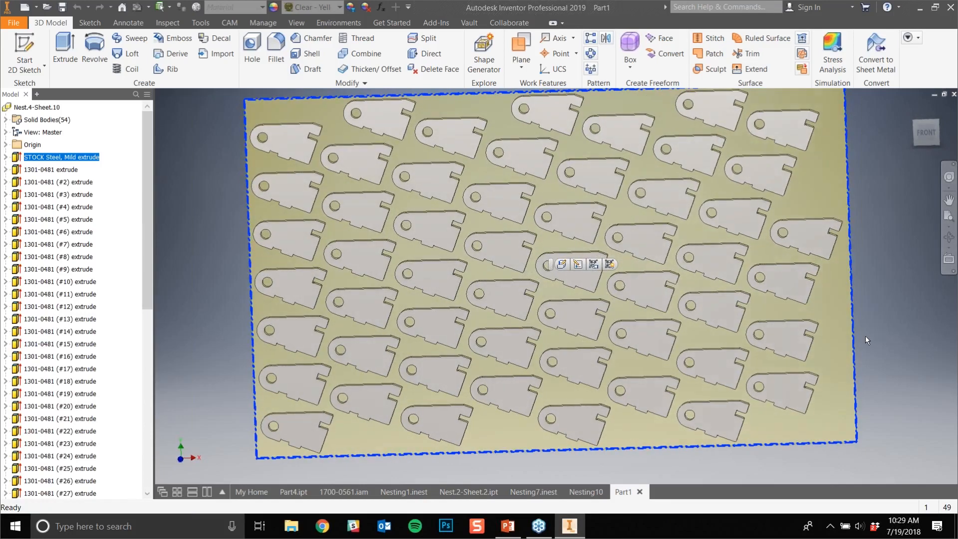
left_click(921, 136)
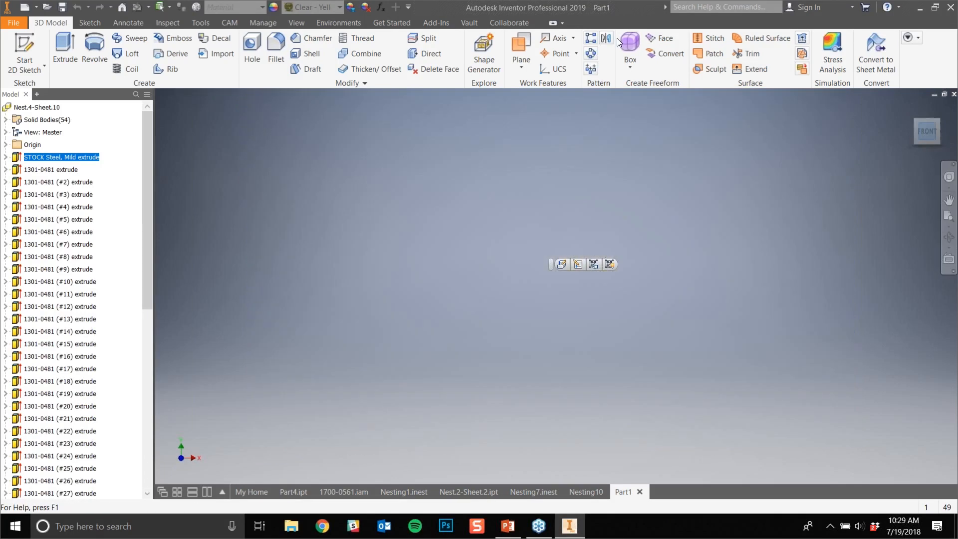
middle_click(648, 295)
middle_click(648, 294)
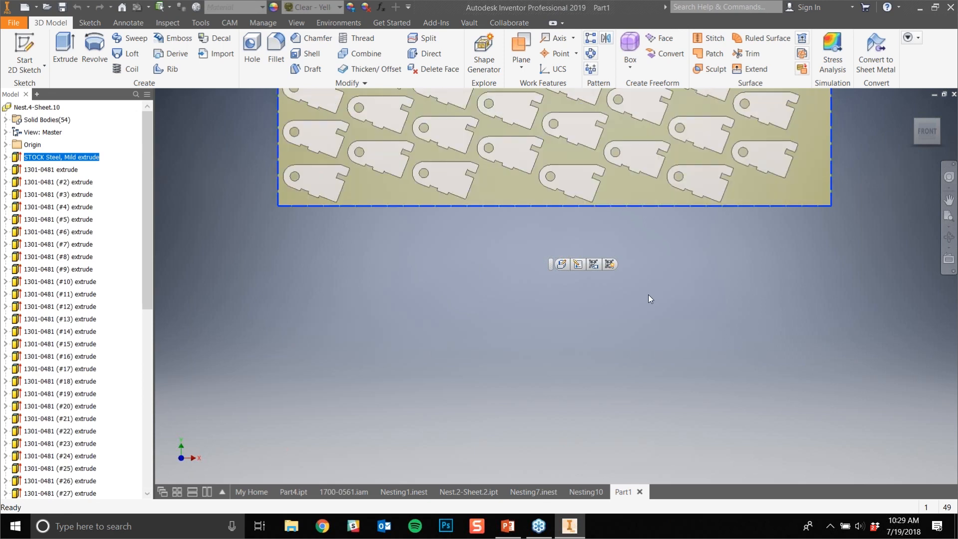
left_click(849, 222)
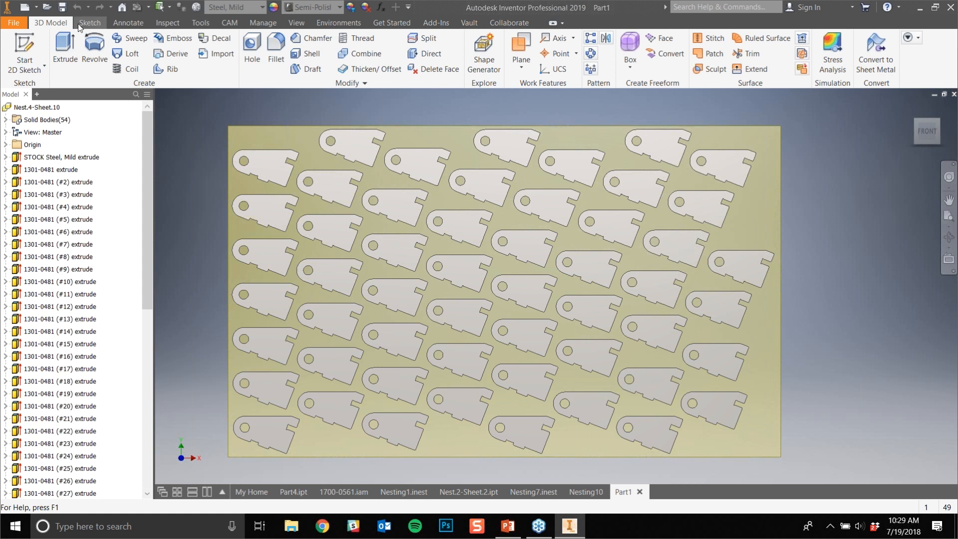
- Review Setup1 and its 2D Profile1 toolpath among the CAM operations of Nest.2-Sheet.2.ipt
left_click(230, 22)
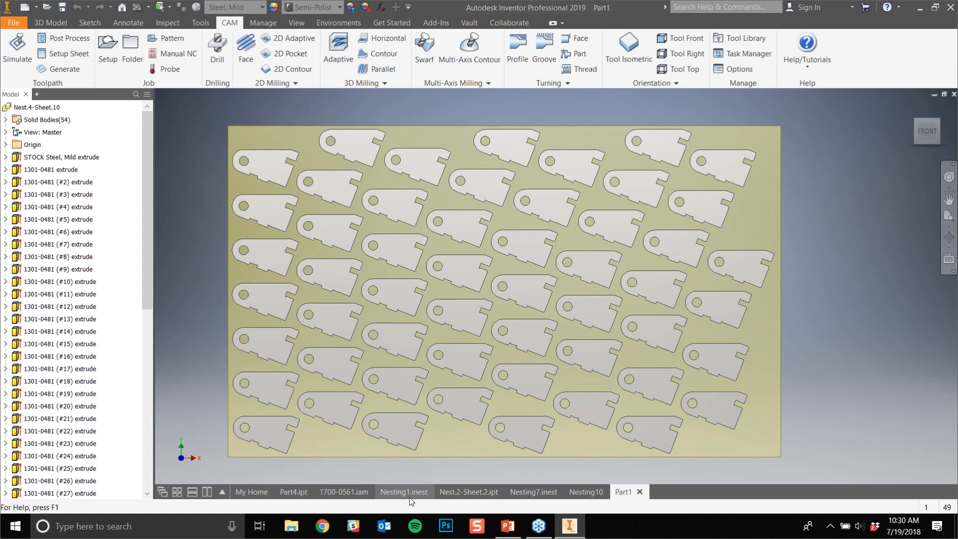
left_click(453, 494)
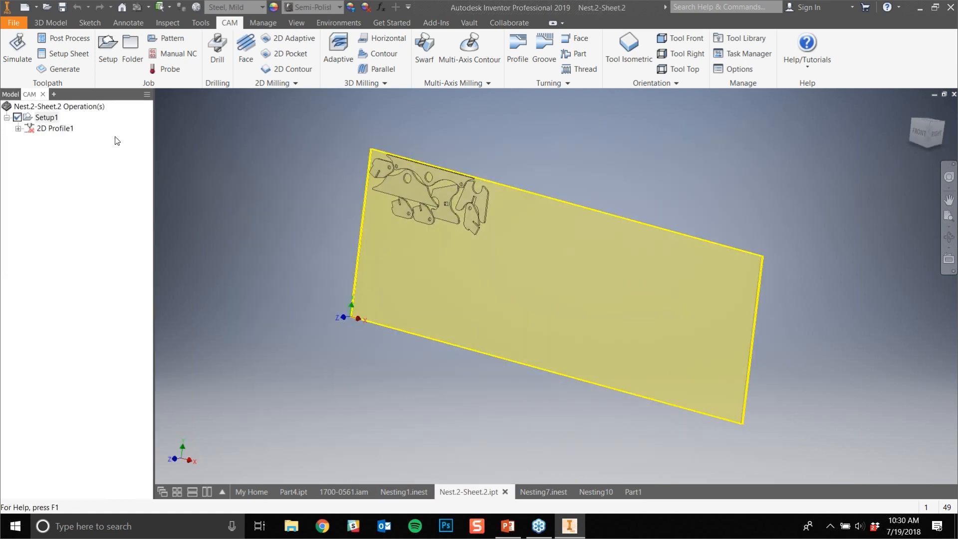
left_click(47, 119)
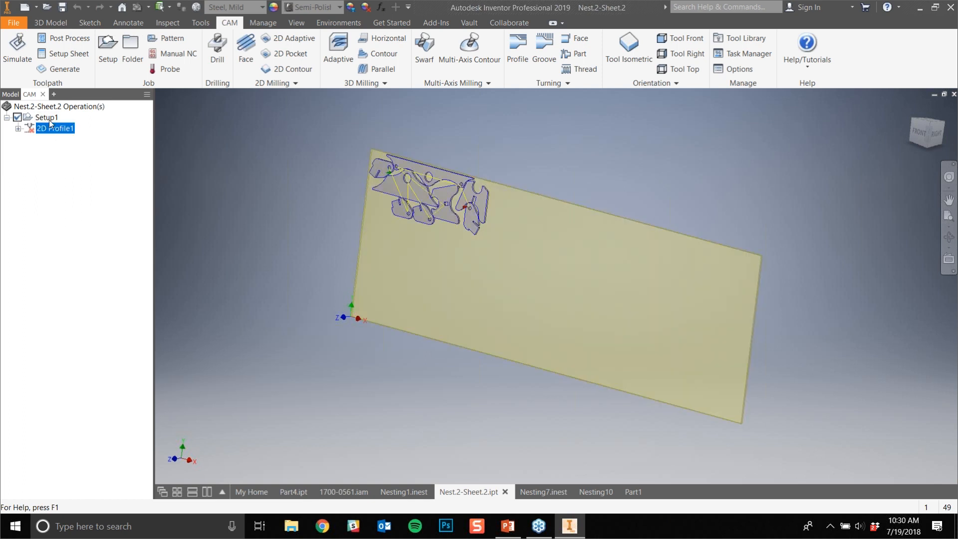
left_click(59, 128)
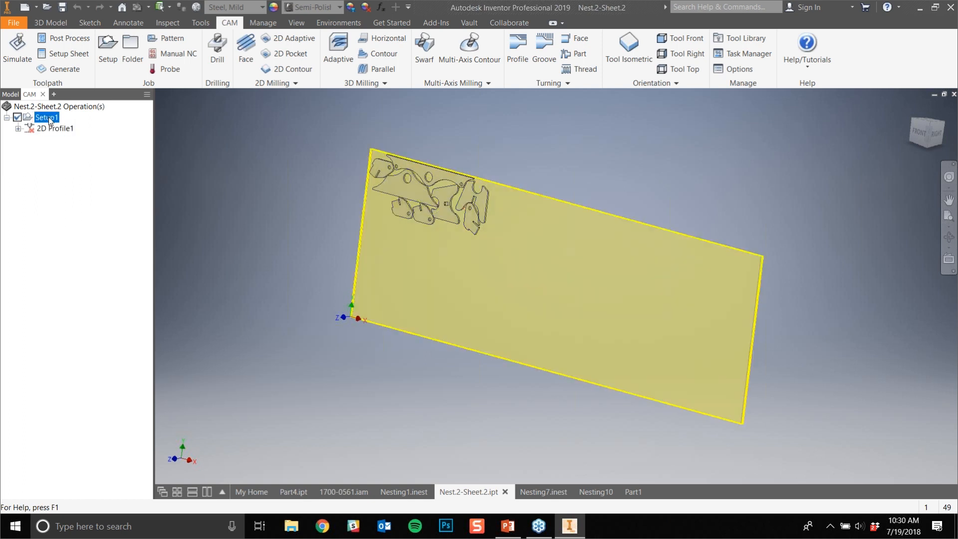
middle_click_drag(469, 280, 516, 280, "shift")
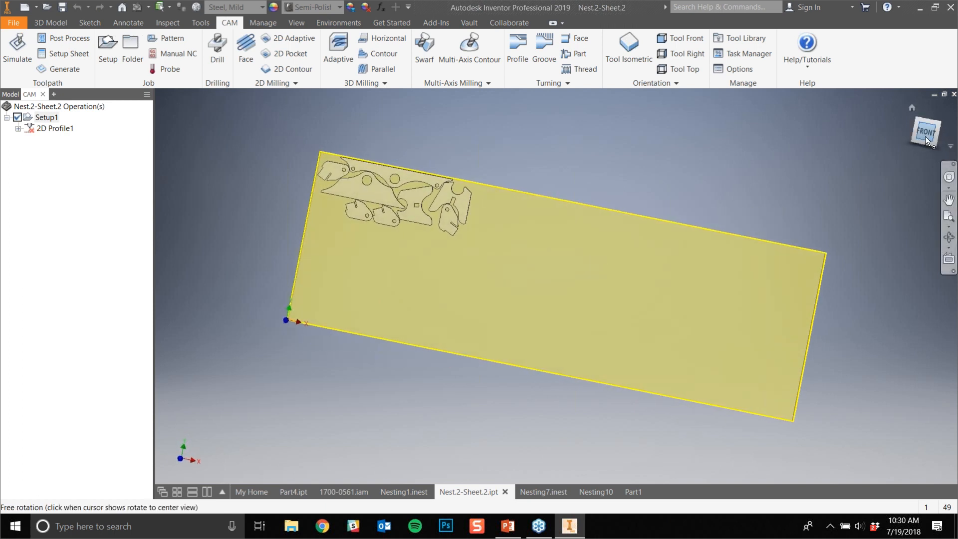
- View the Nest.2-Sheet.2 stock from the front and play the simulation of its 2D profile toolpath
left_click(926, 136)
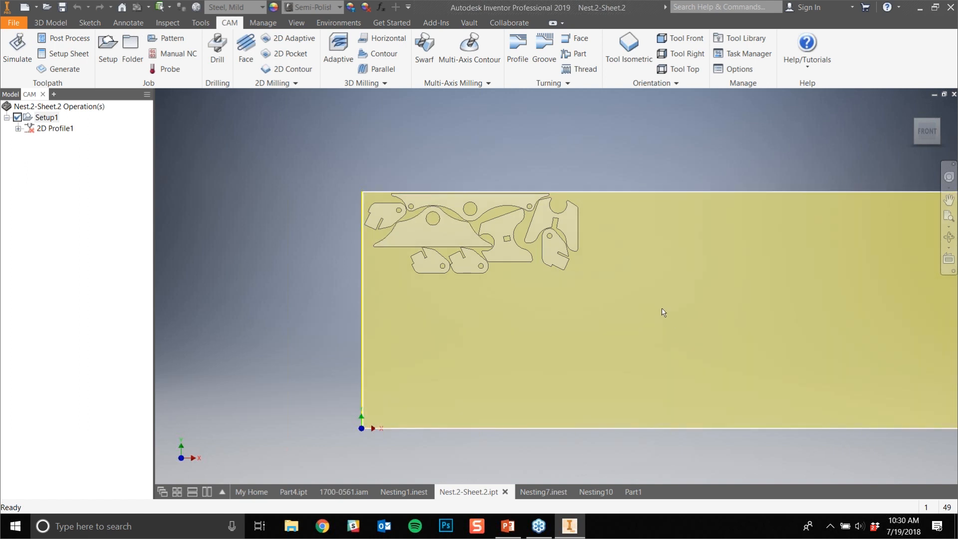
middle_click_drag(654, 323, 610, 335)
left_click(28, 49)
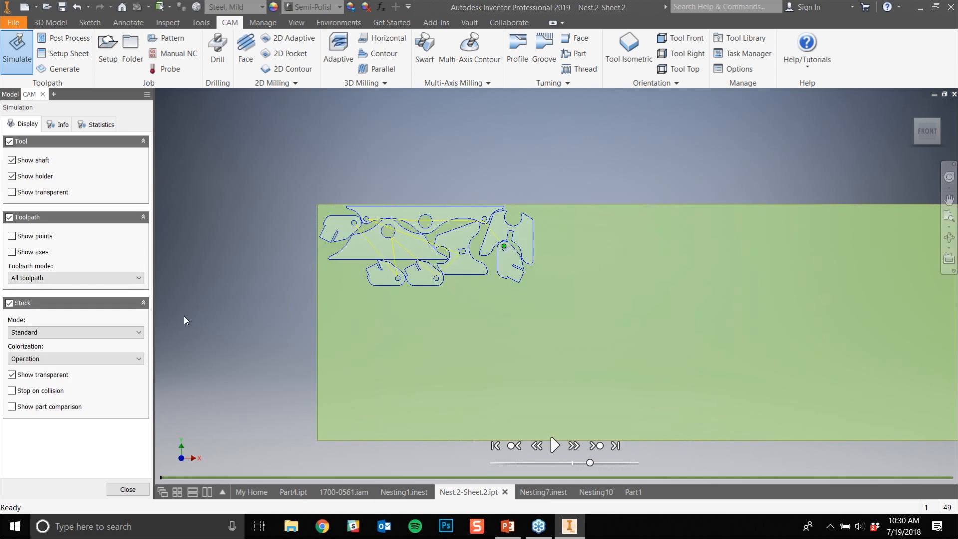
left_click(556, 445)
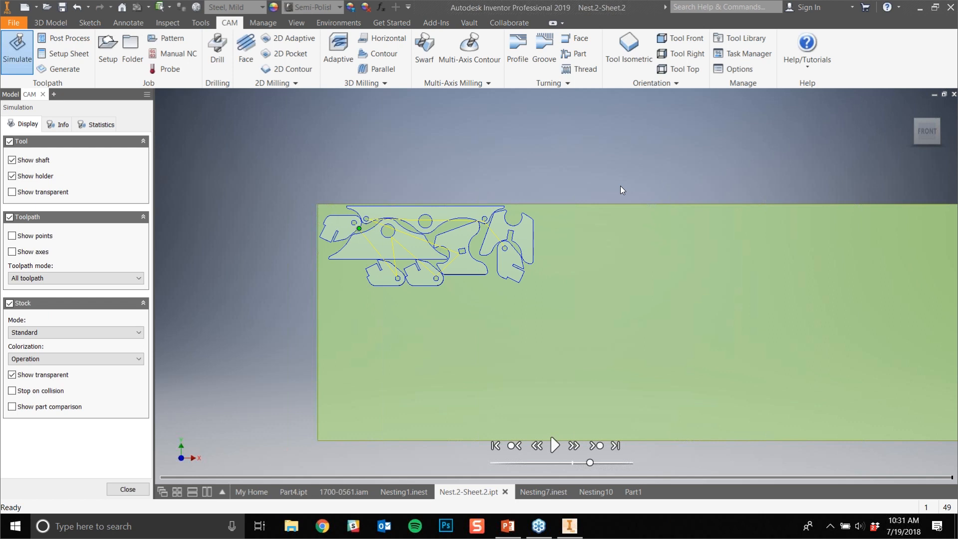
- Return to Nesting10 and read Nest.2's Report.1, covering the plate, remnant and total used information
left_click(609, 493)
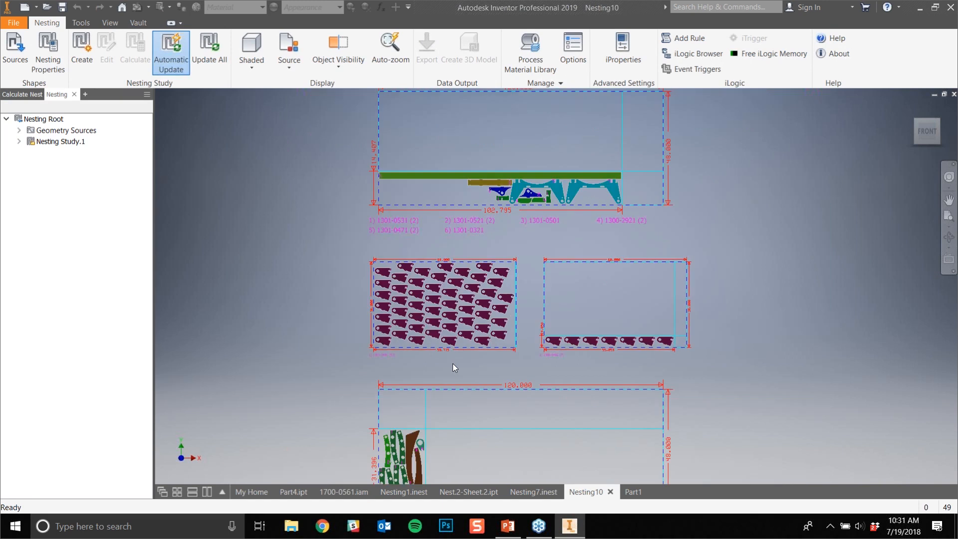
scroll(453, 363, "up", 3)
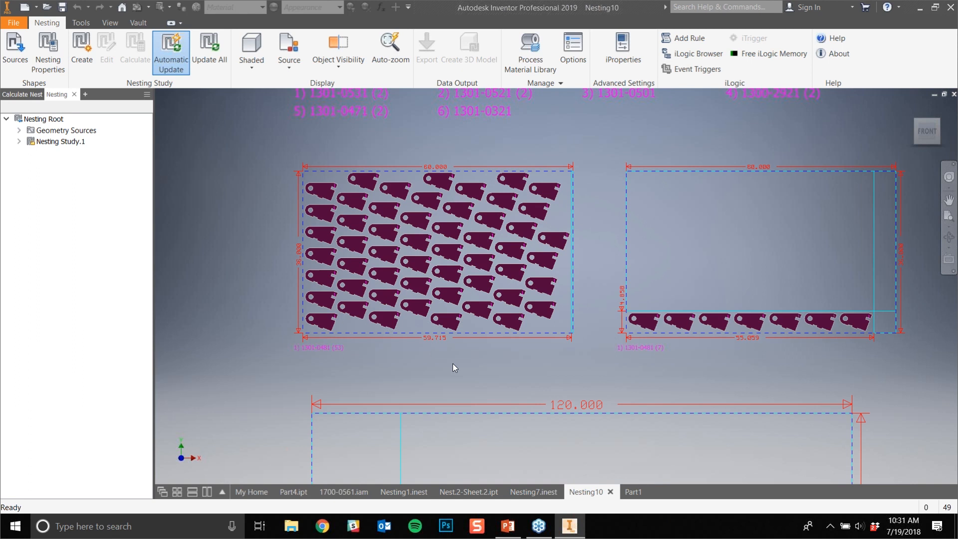
scroll(454, 363, "down", 10)
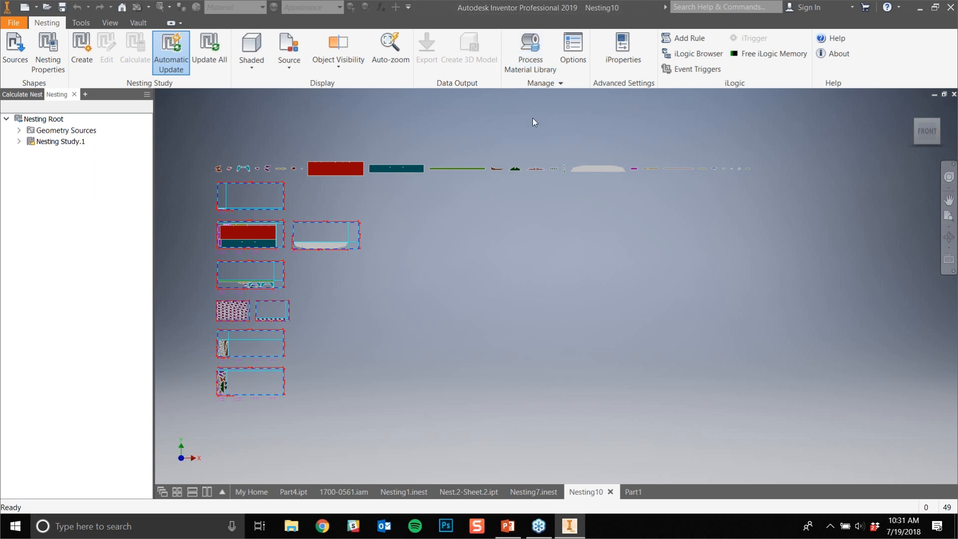
left_click(19, 141)
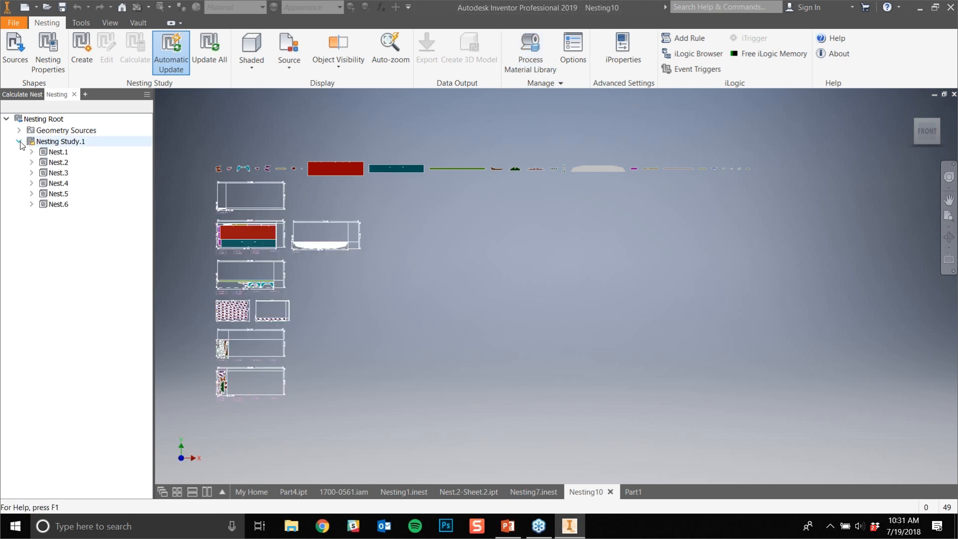
left_click(32, 163)
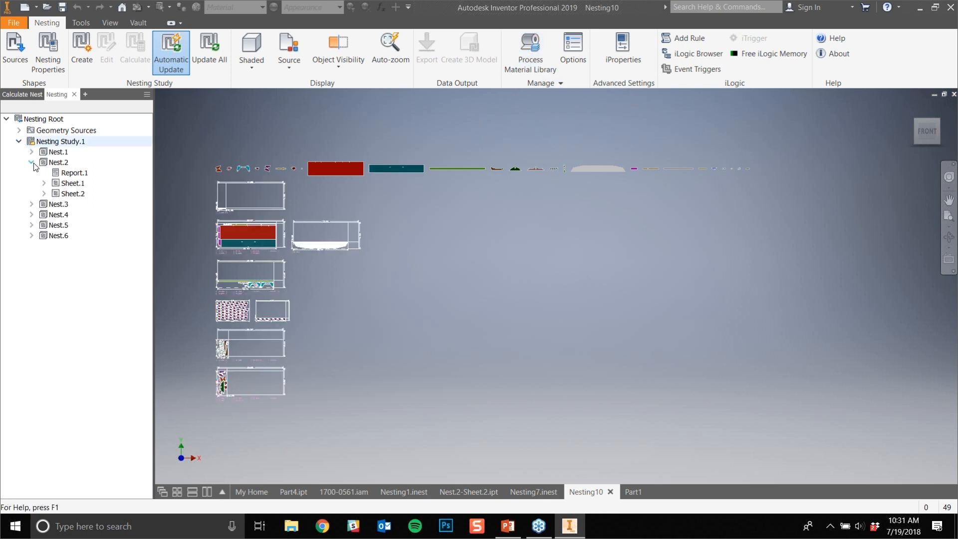
left_click(44, 184)
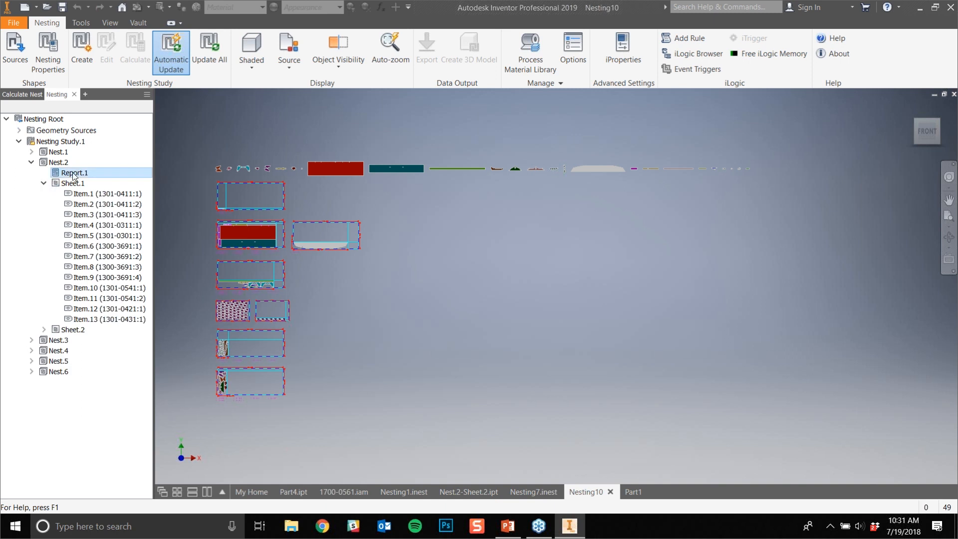
double_click(74, 173)
scroll(392, 333, "down", 20)
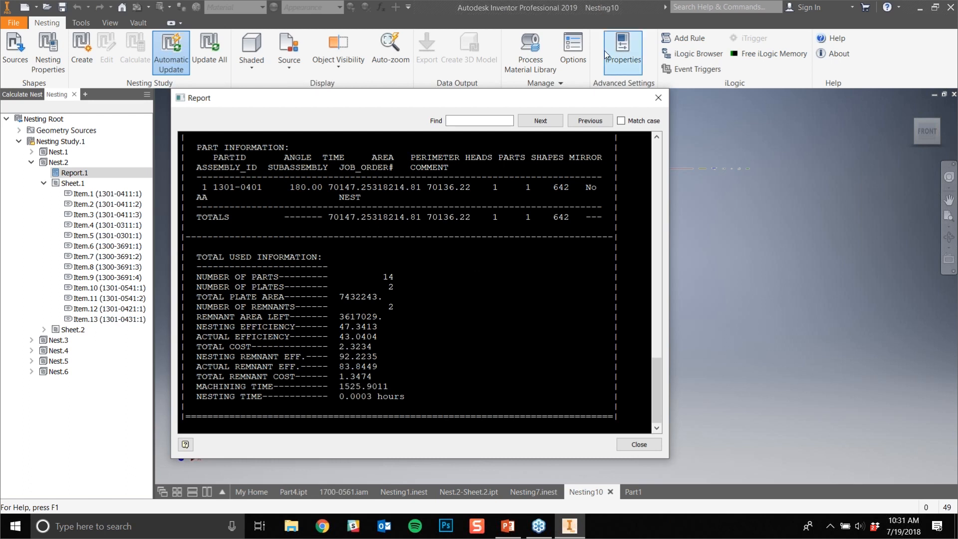
scroll(389, 378, "up", 20)
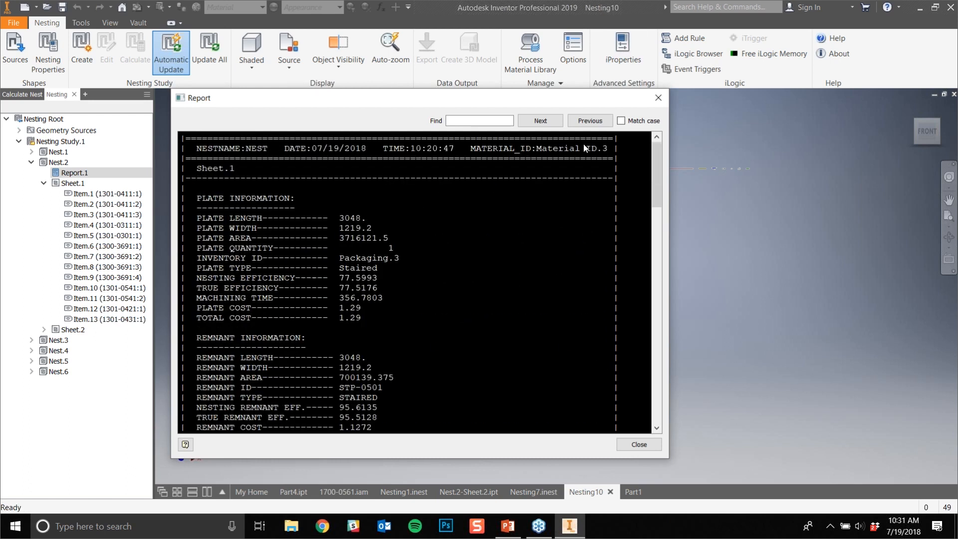
left_click(662, 100)
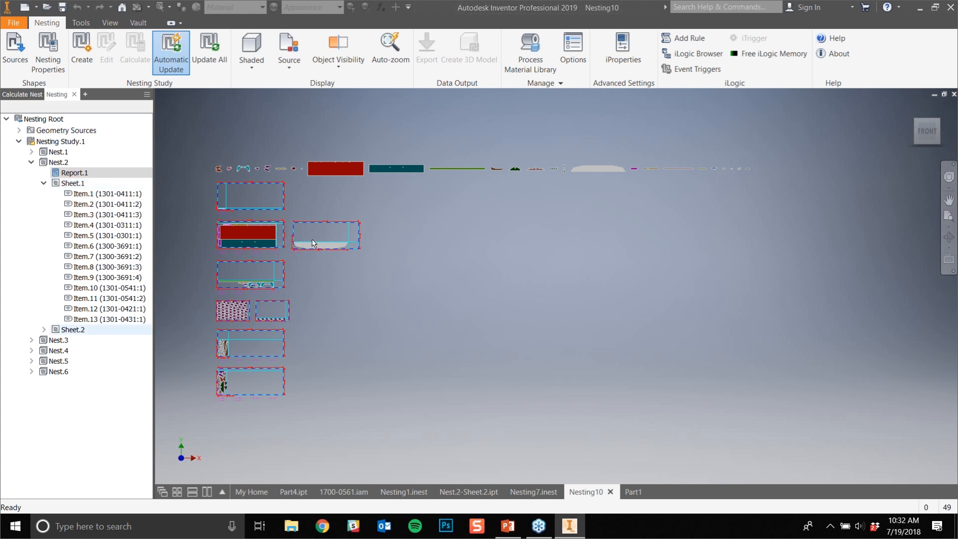
- Examine part 1301-0401 nested on the second sheet of Nest.2, then return to the overview of all nests
scroll(314, 246, "up", 2)
scroll(313, 245, "down", 8)
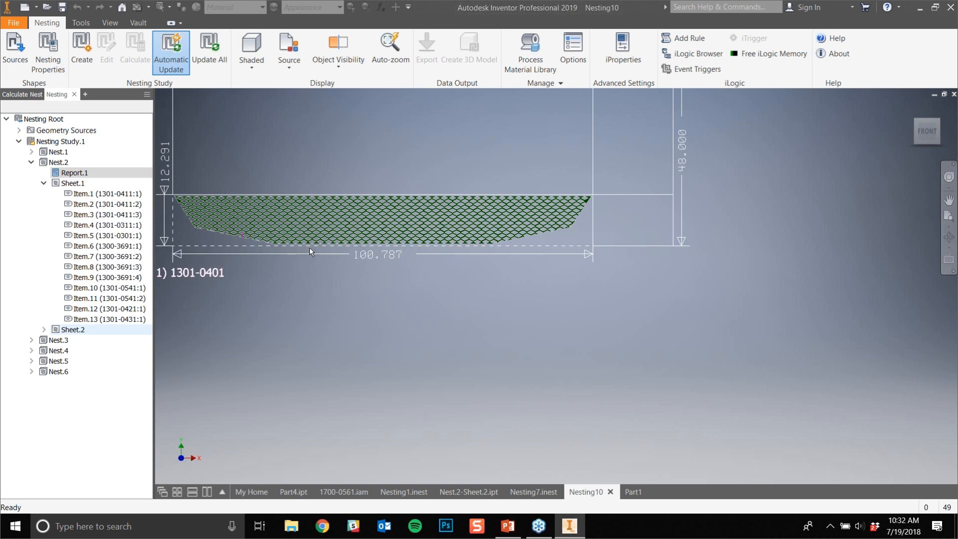
middle_click_drag(309, 247, 464, 363)
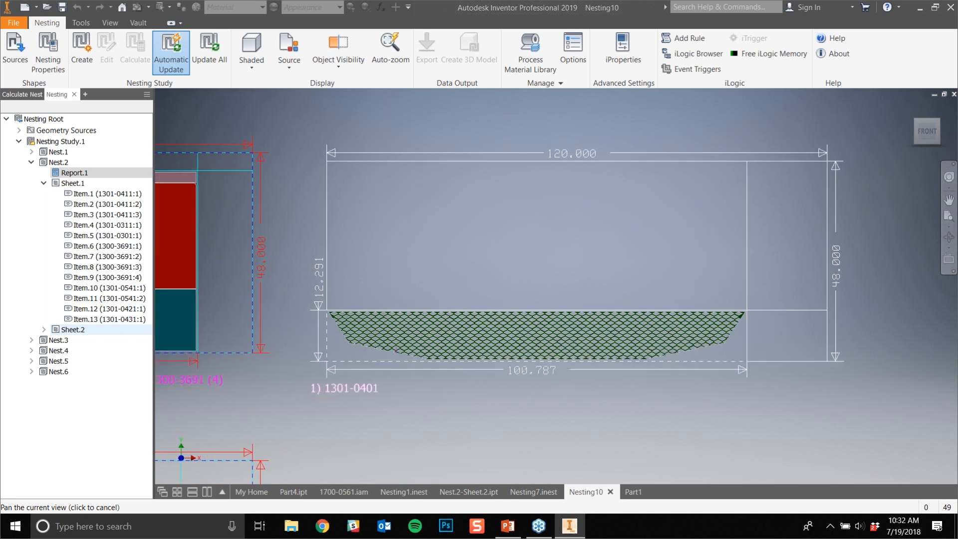
middle_click_drag(413, 398, 529, 397)
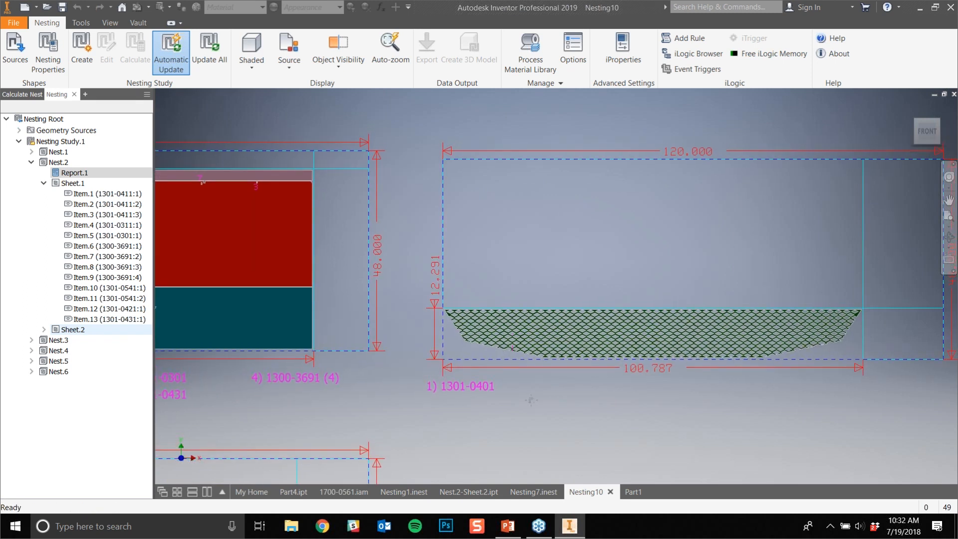
left_click(927, 131)
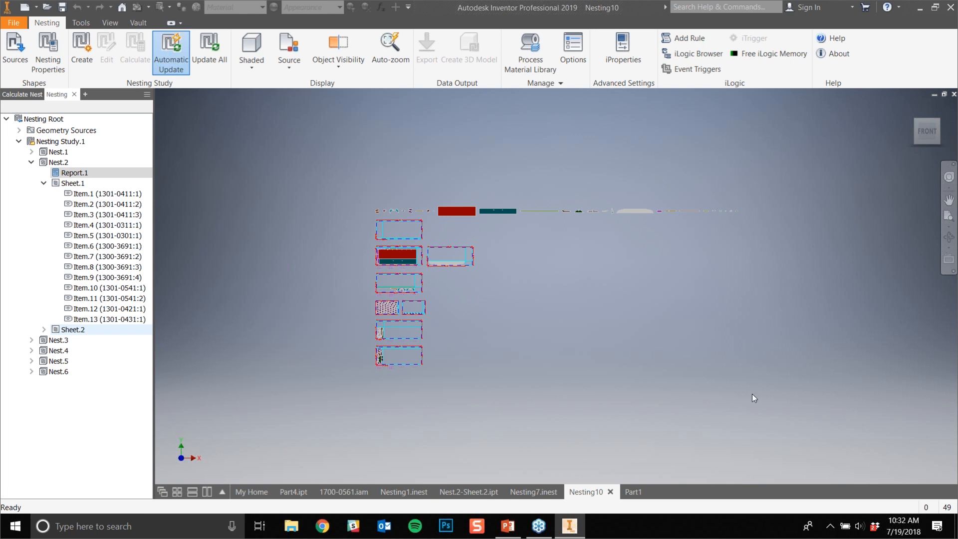
- Compare the Nest.4-Sheet.10 3D model in Part1 with the nested 1301-0481 sheets in Nesting10
left_click(631, 491)
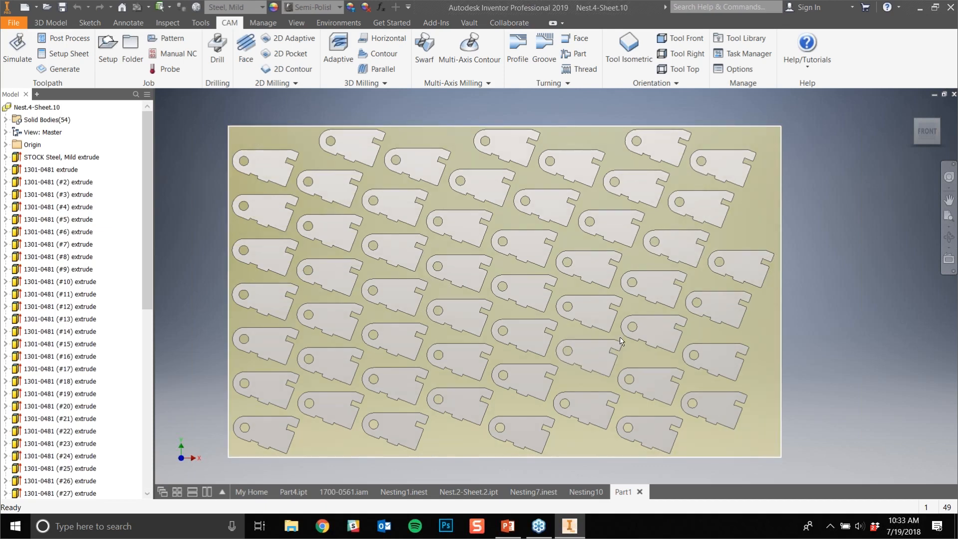
mouse_move(636, 354)
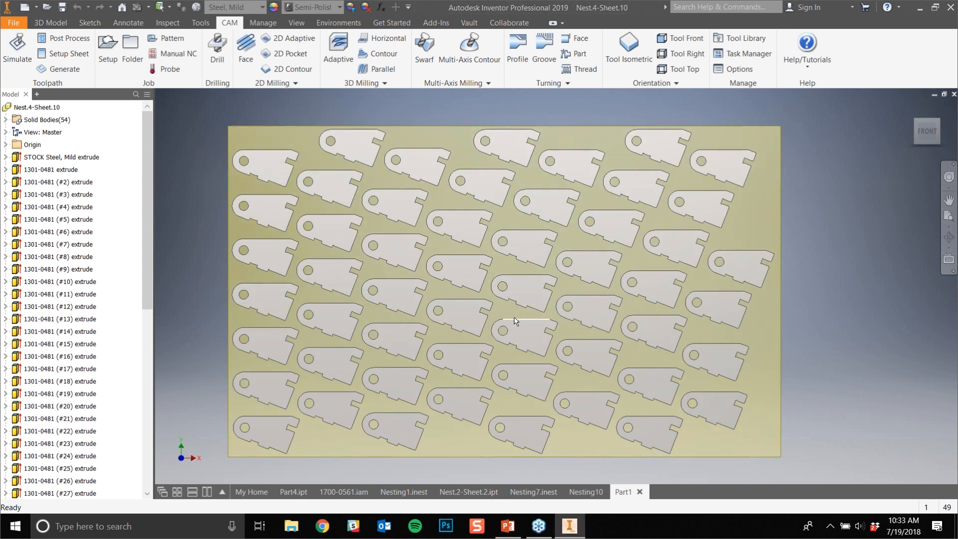
left_click(581, 492)
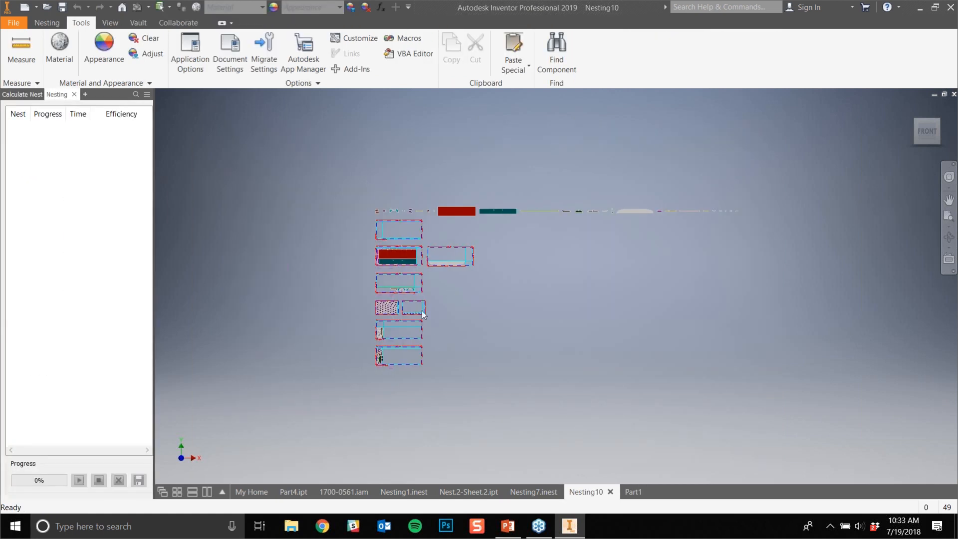
scroll(404, 313, "up", 6)
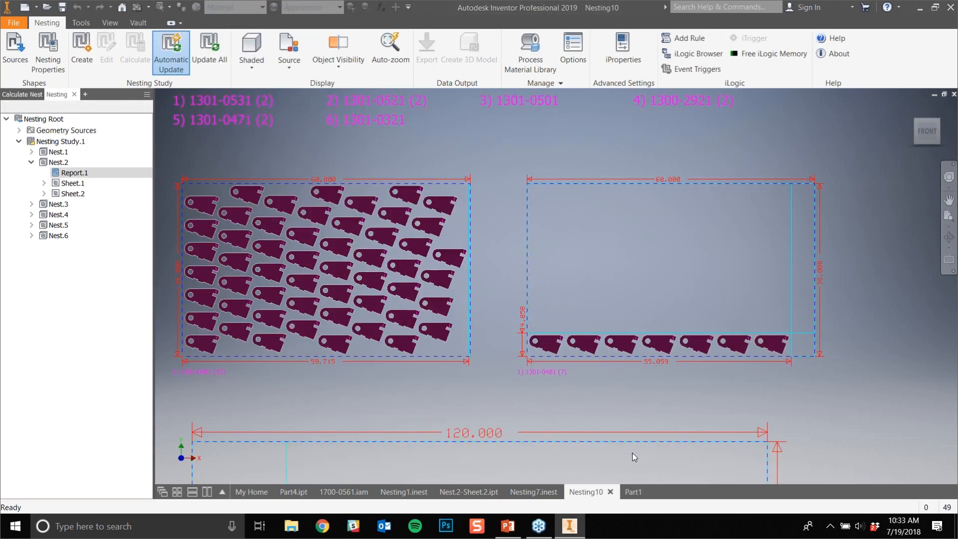
left_click(634, 492)
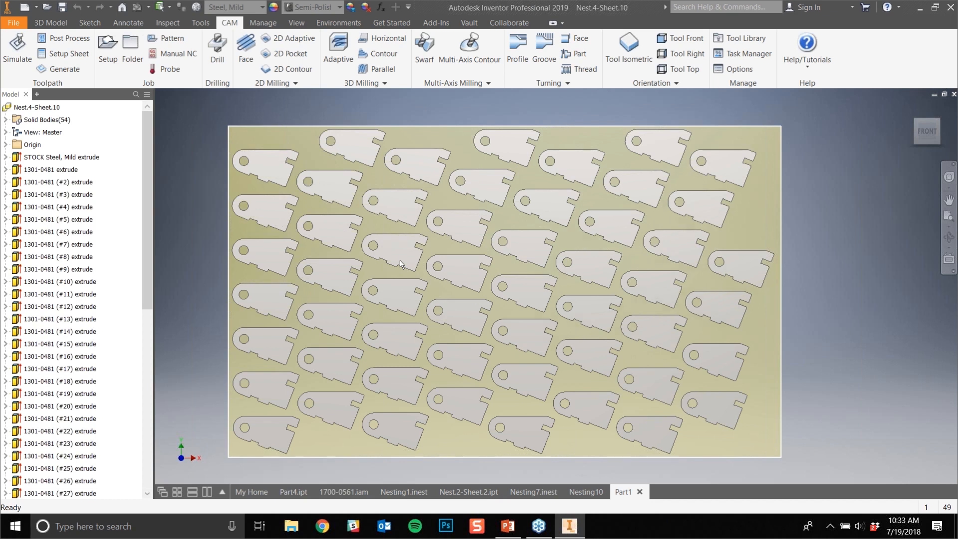
scroll(549, 315, "down", 2)
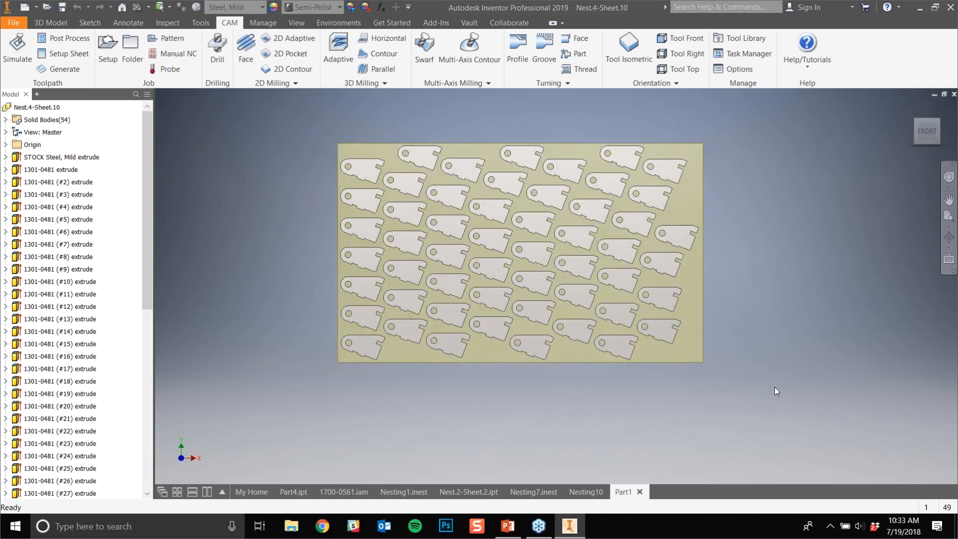
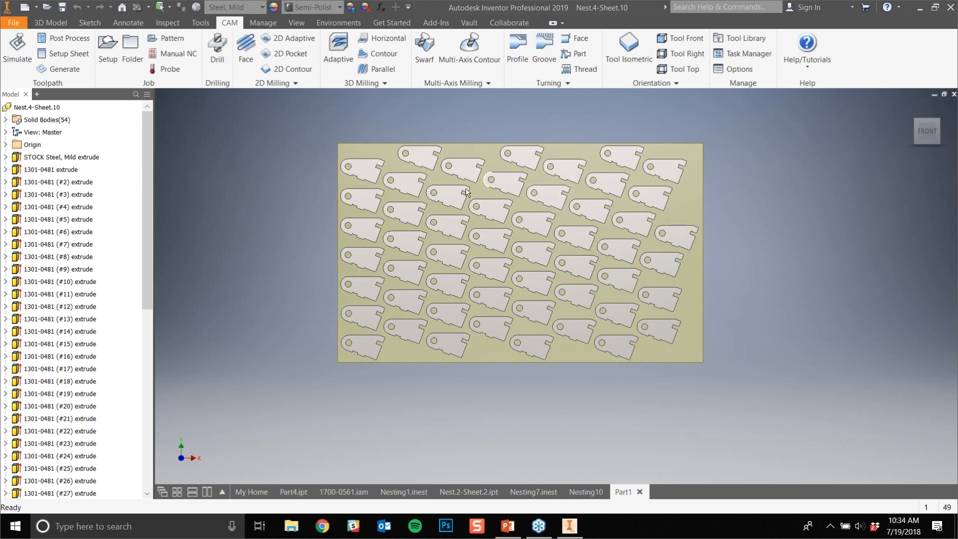
- Return to Nesting10 and review the item separation in Nest.4's global nest parameters
left_click(537, 490)
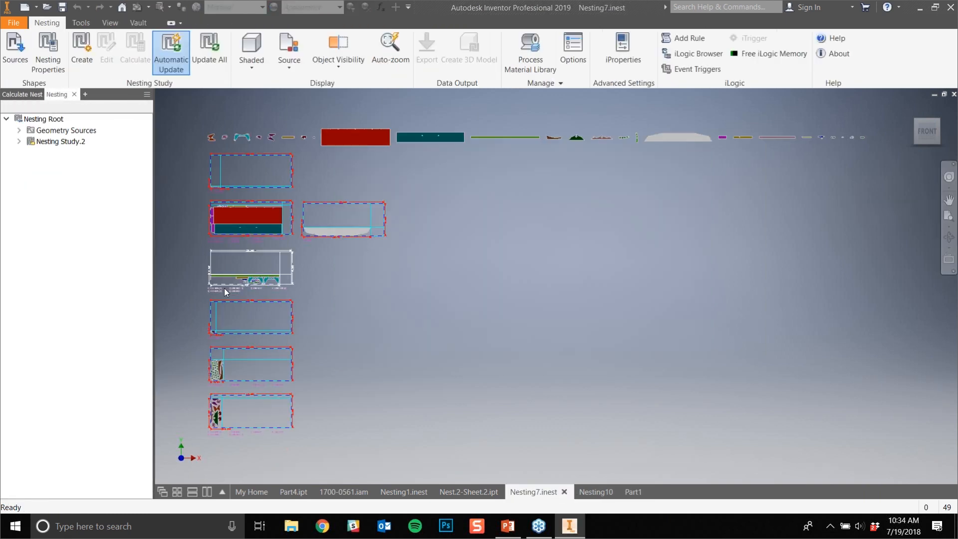
left_click(589, 493)
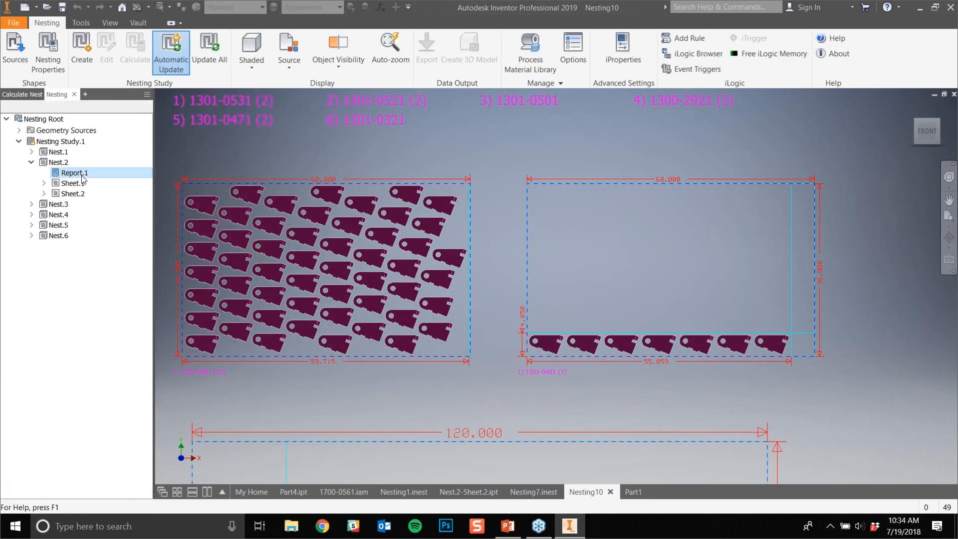
double_click(65, 206)
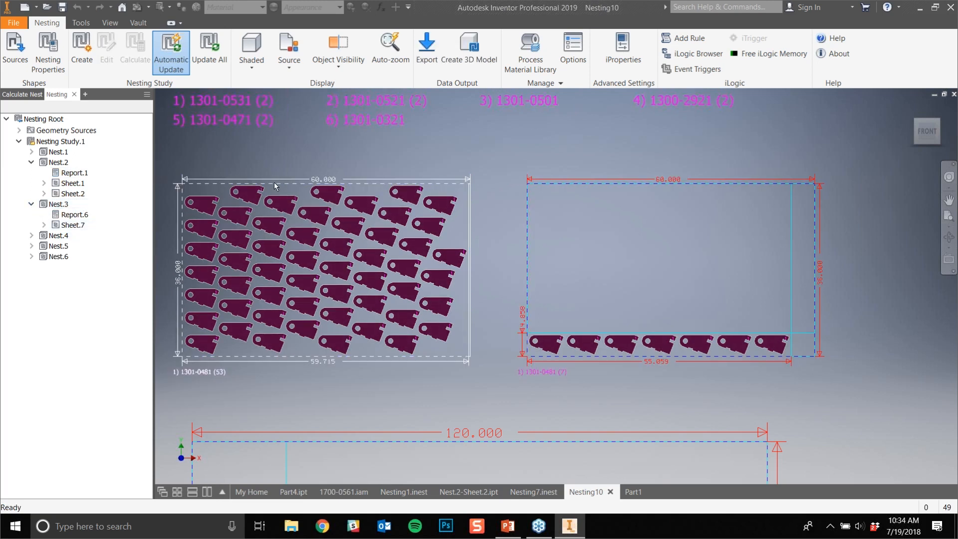
left_click(32, 235)
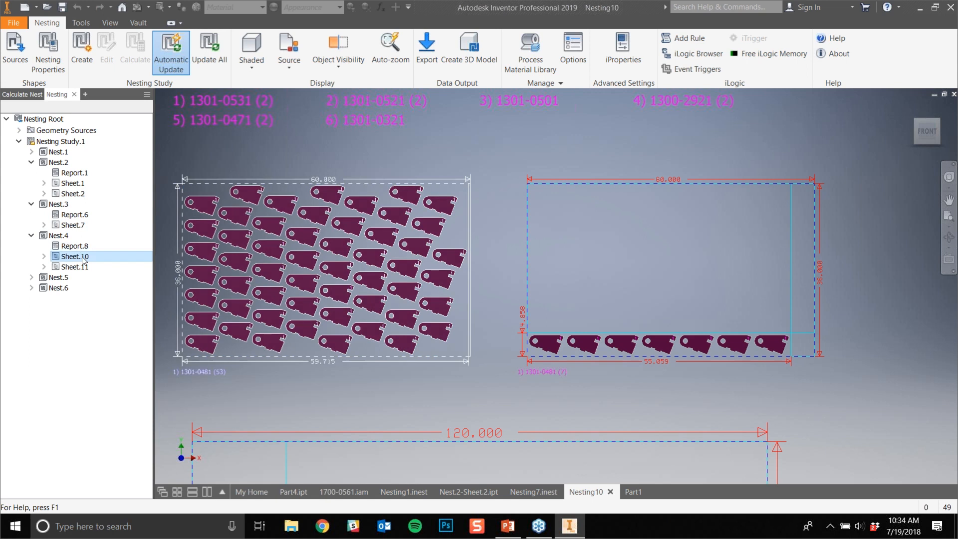
double_click(63, 236)
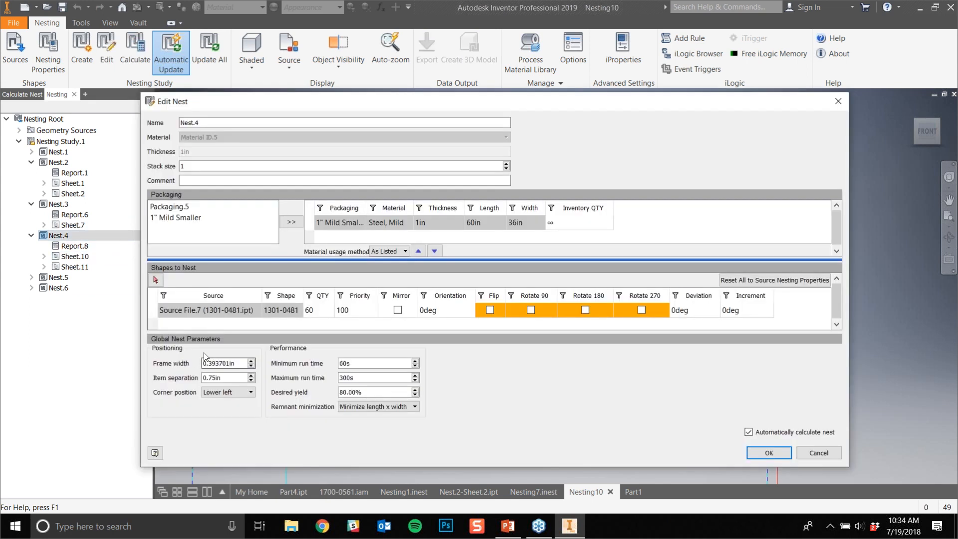
left_click(214, 378)
left_click(229, 380)
double_click(229, 380)
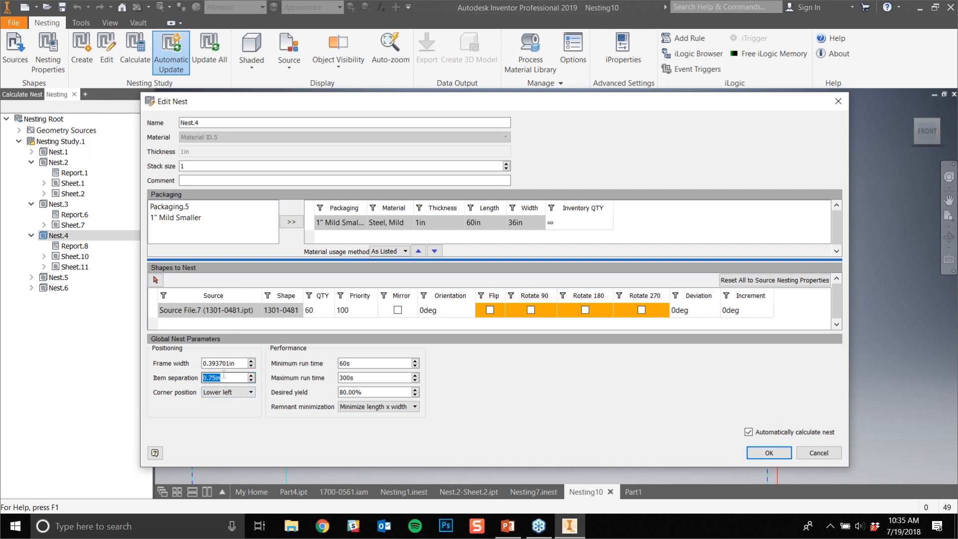
left_click_drag(351, 109, 241, 102)
left_click(734, 91)
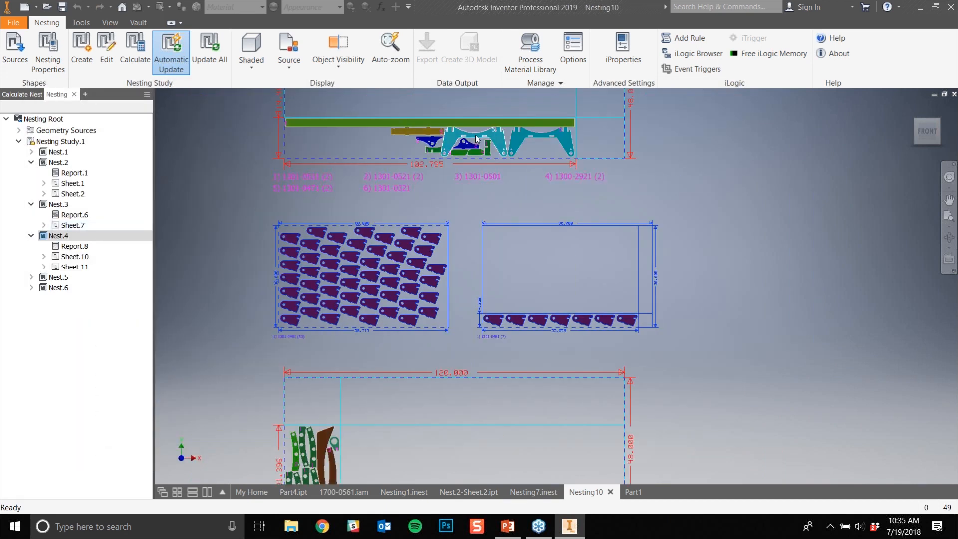
- Inspect the gaps between the parts nested on Nest.3's sheet
scroll(385, 241, "up", 5)
scroll(385, 241, "up", 4)
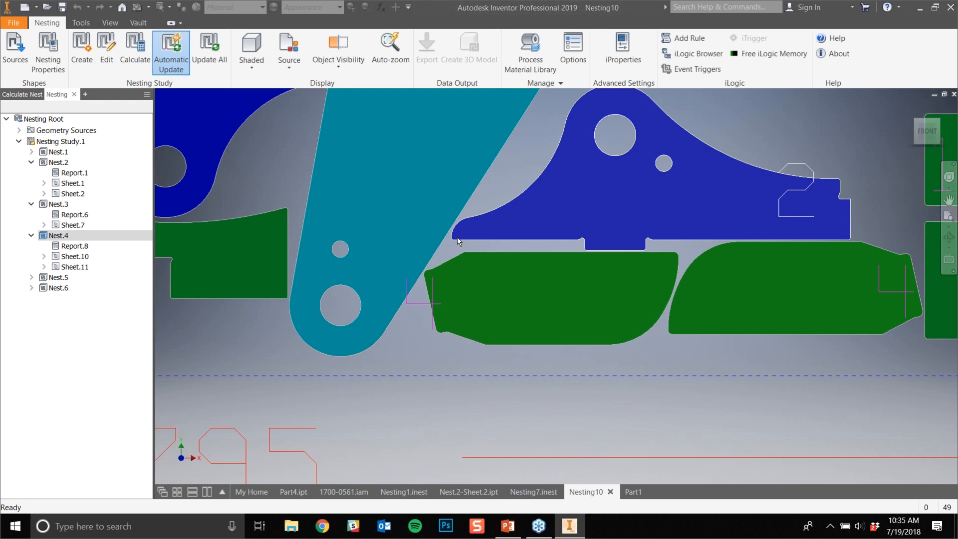
scroll(467, 265, "down", 9)
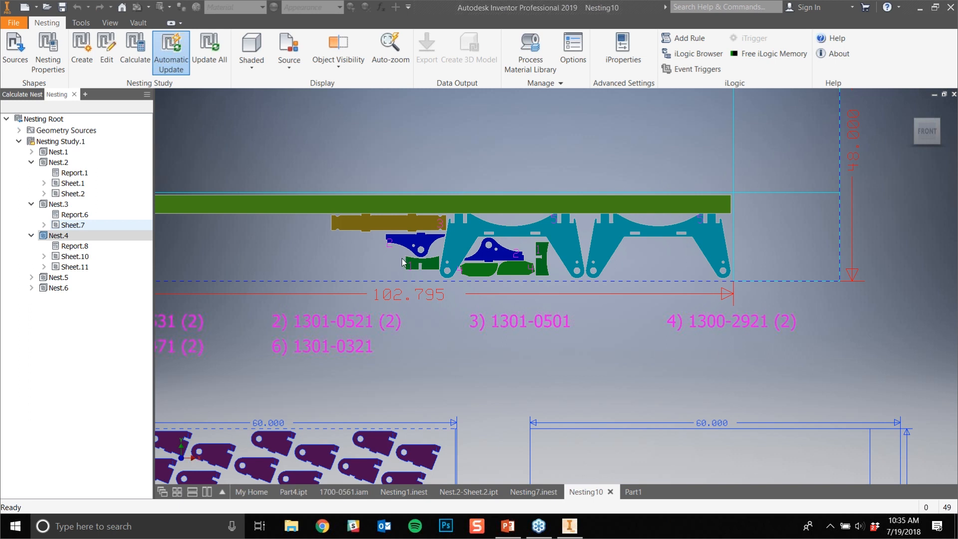
- View the AutoCAD DXF export settings for Nest.4's Sheet.10 without saving a file
right_click(86, 257)
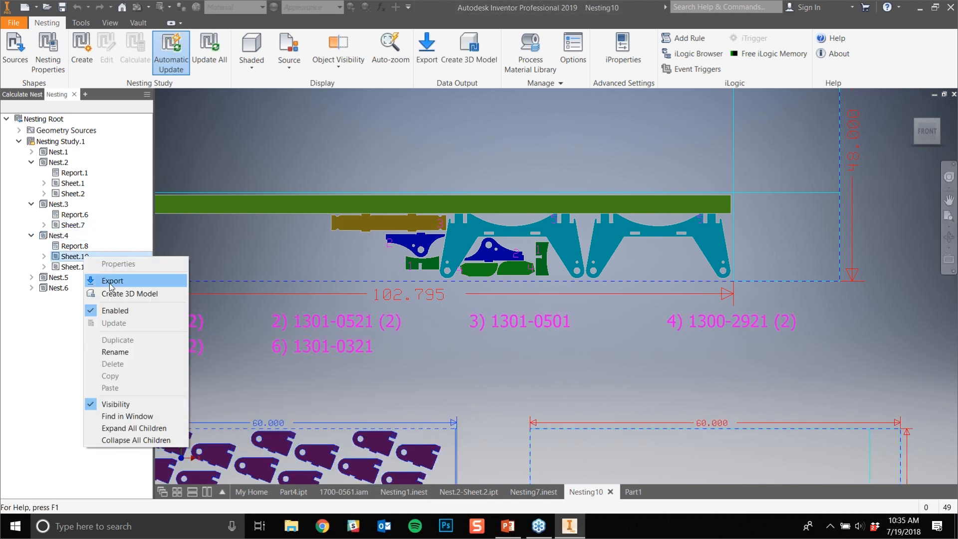
left_click(112, 281)
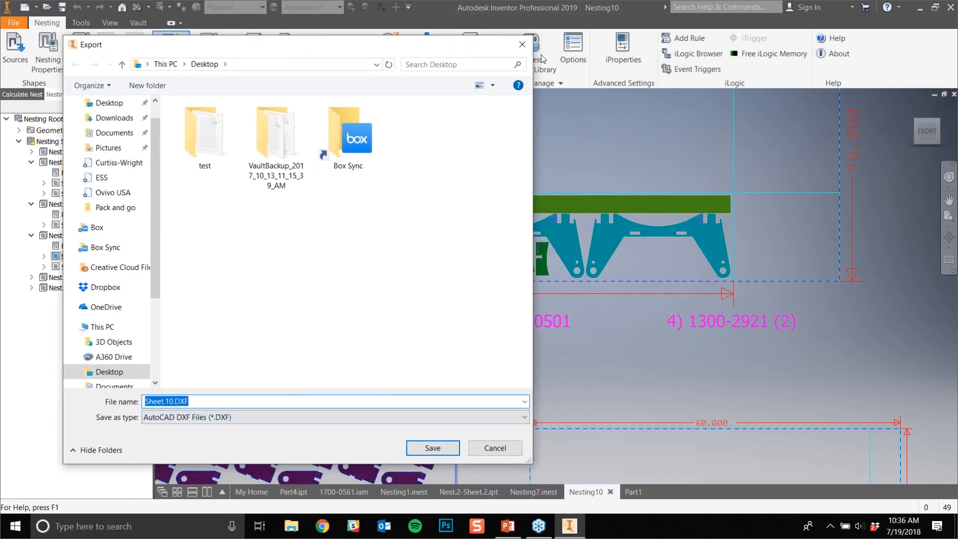
left_click(521, 45)
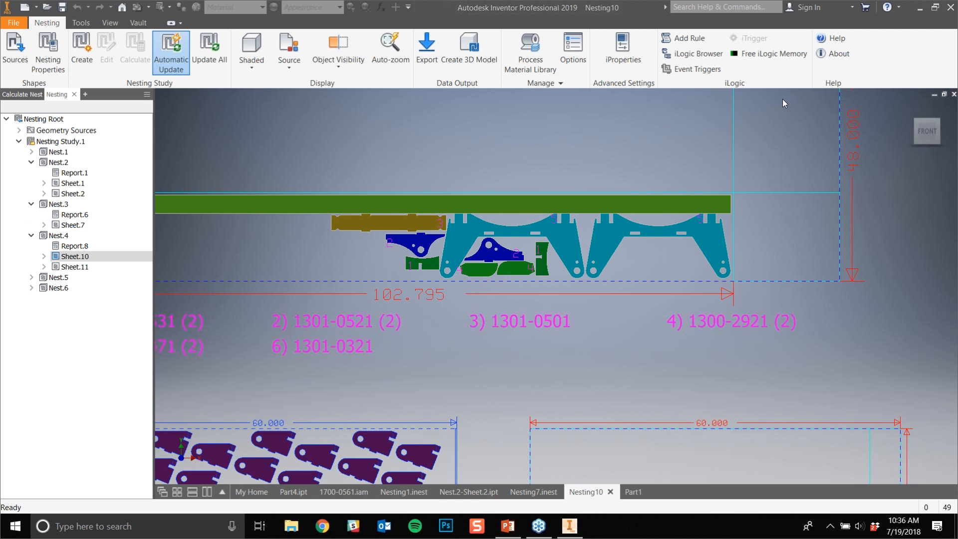
- Open Nest.4's Report.8 in an enlarged window and read the plate and remnant information, highlighting the total remnant cost
left_click(80, 247)
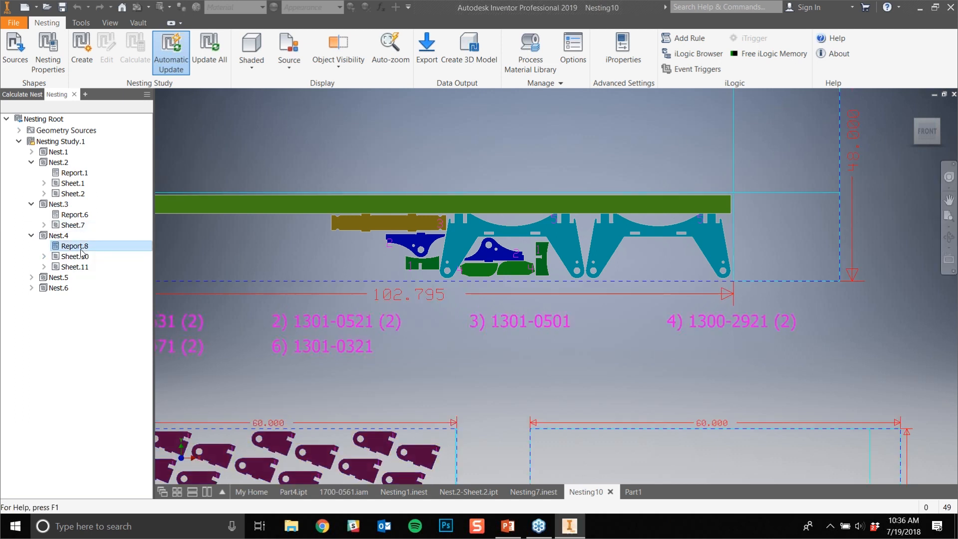
double_click(75, 247)
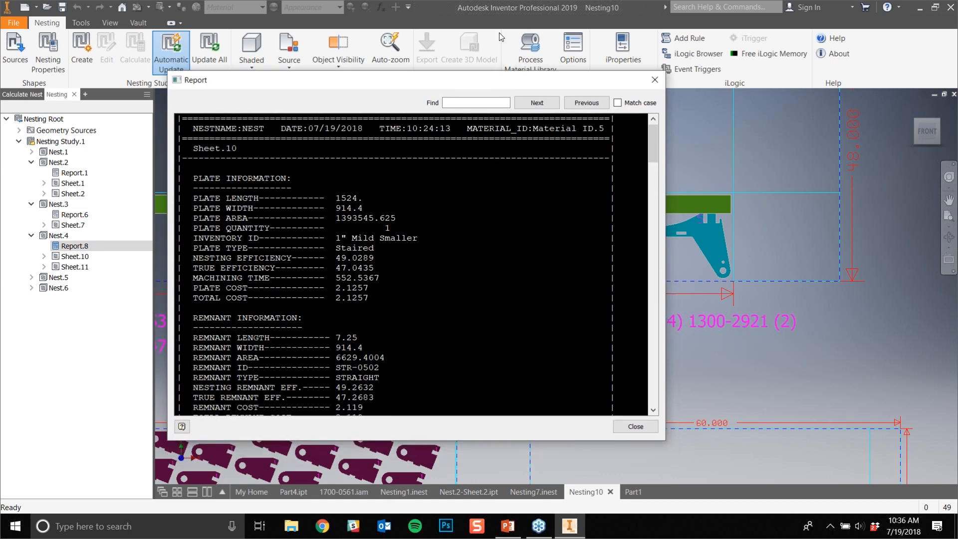
left_click_drag(668, 388, 843, 479)
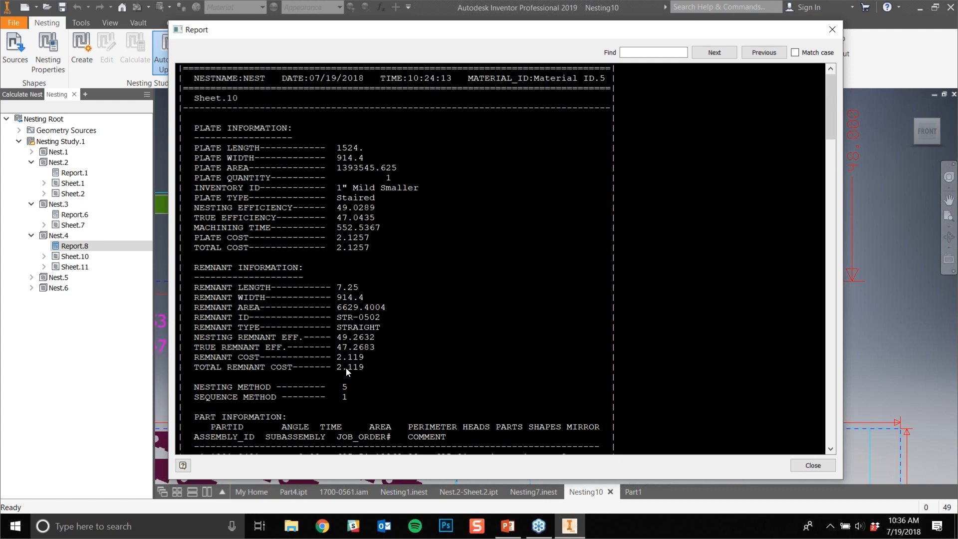
left_click_drag(254, 367, 309, 367)
left_click_drag(385, 367, 195, 366)
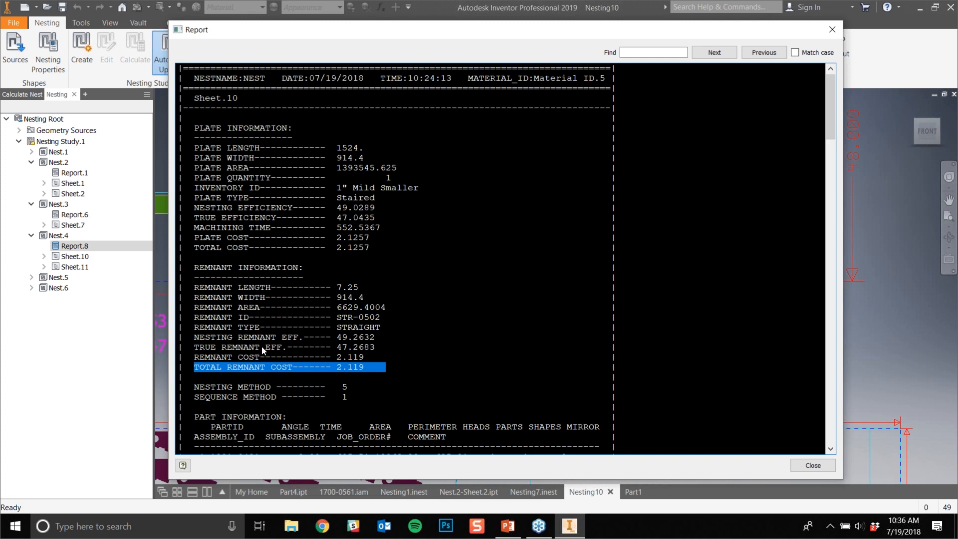
scroll(287, 330, "down", 1)
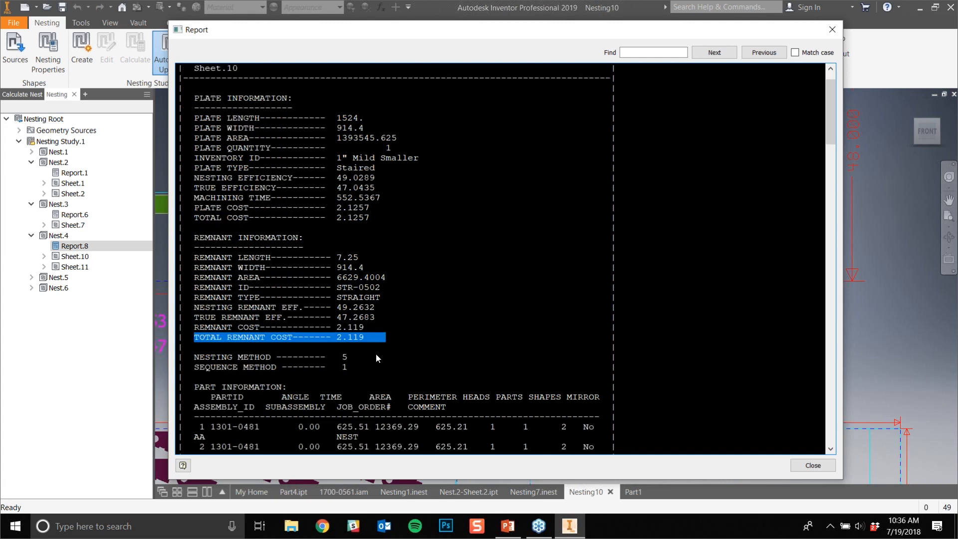
- Read the 1301-0481 part information and total used information in Report.8, and close the report
scroll(373, 349, "down", 7)
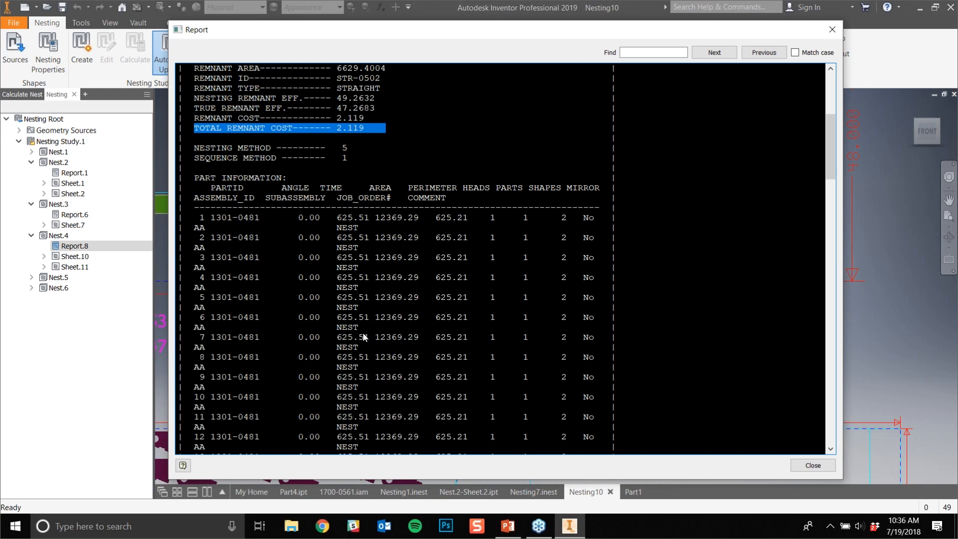
scroll(363, 333, "down", 6)
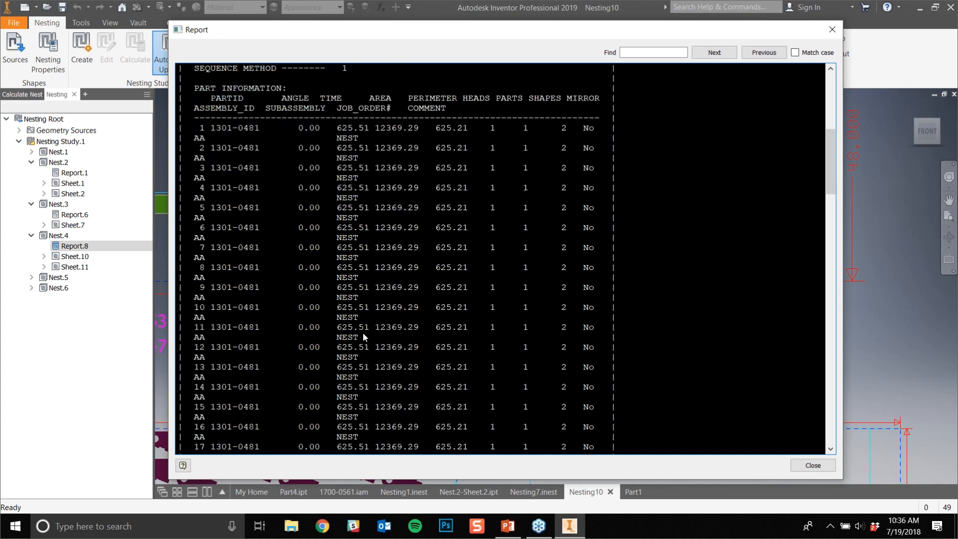
scroll(349, 335, "up", 6)
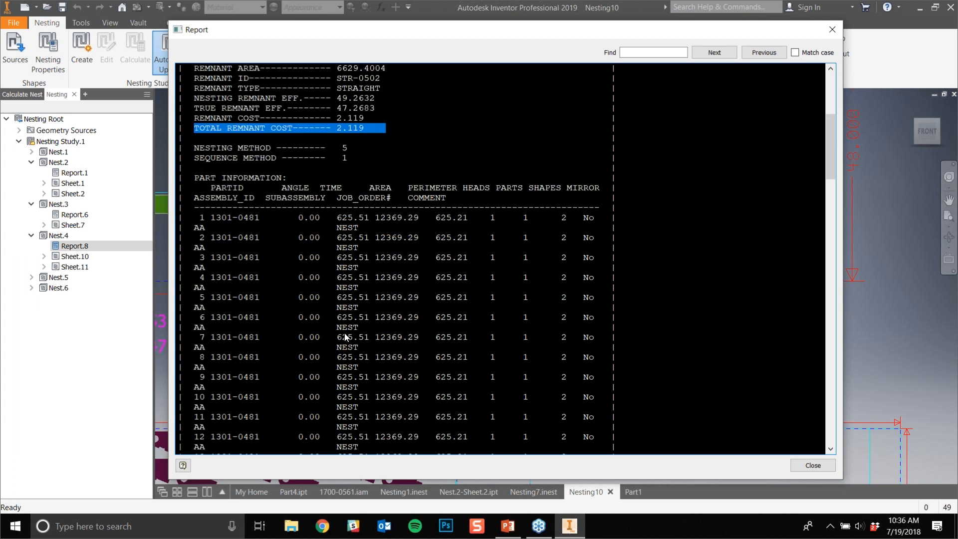
scroll(345, 337, "down", 7)
scroll(344, 340, "up", 5)
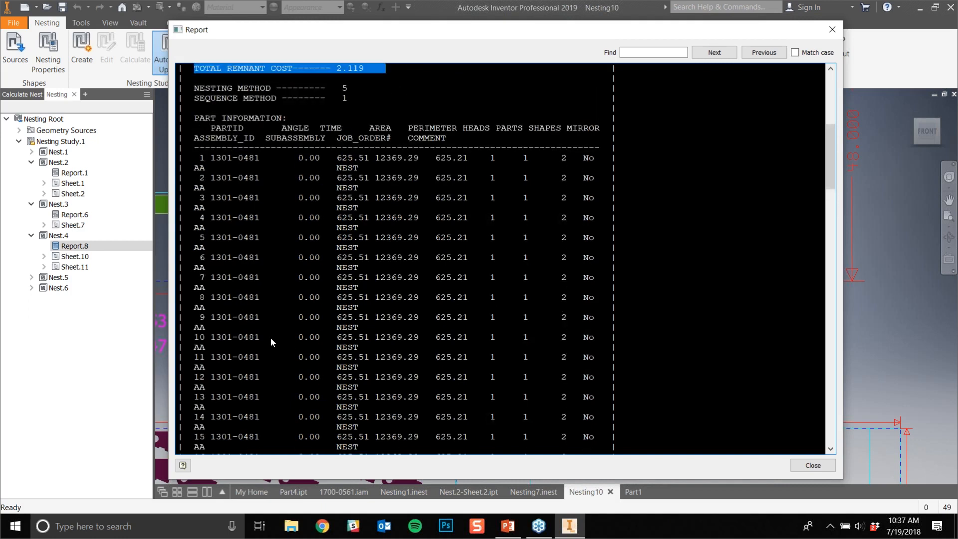
scroll(346, 337, "down", 20)
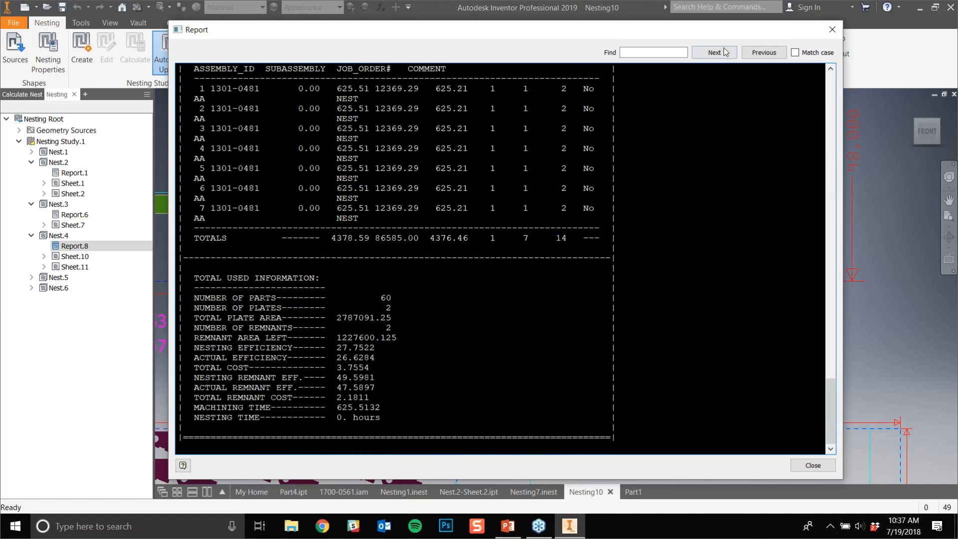
left_click_drag(707, 31, 580, 38)
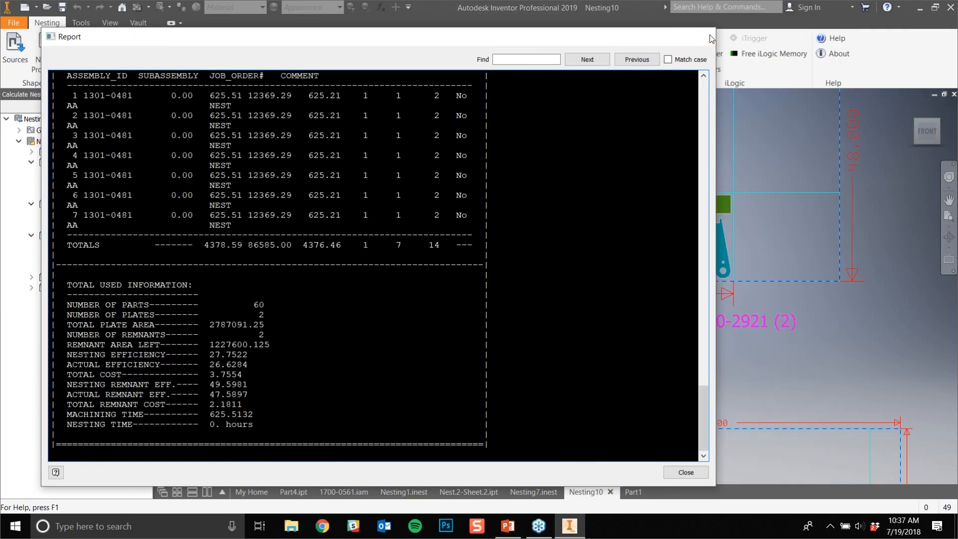
left_click(711, 37)
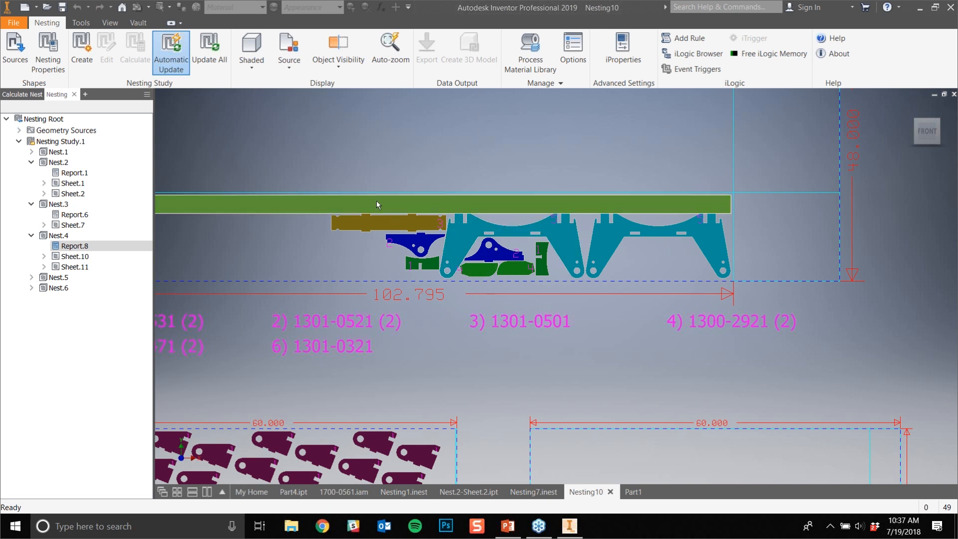
- Check the nesting display and prompting options without changing them
scroll(379, 199, "down", 3)
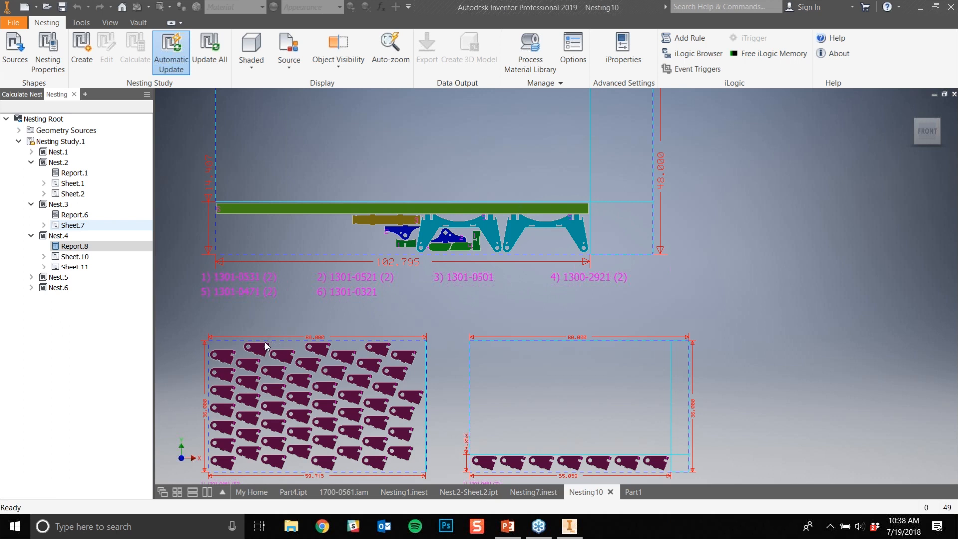
left_click(68, 247)
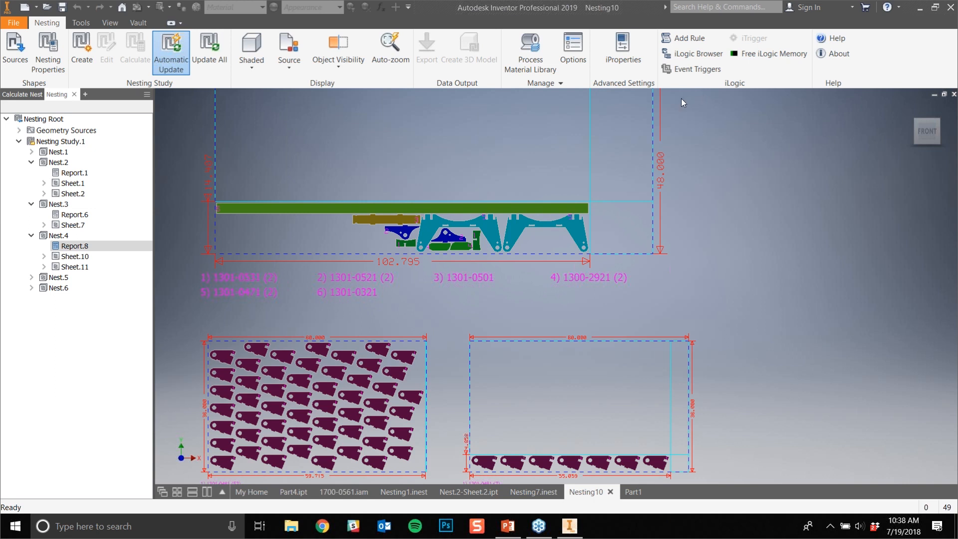
left_click(567, 62)
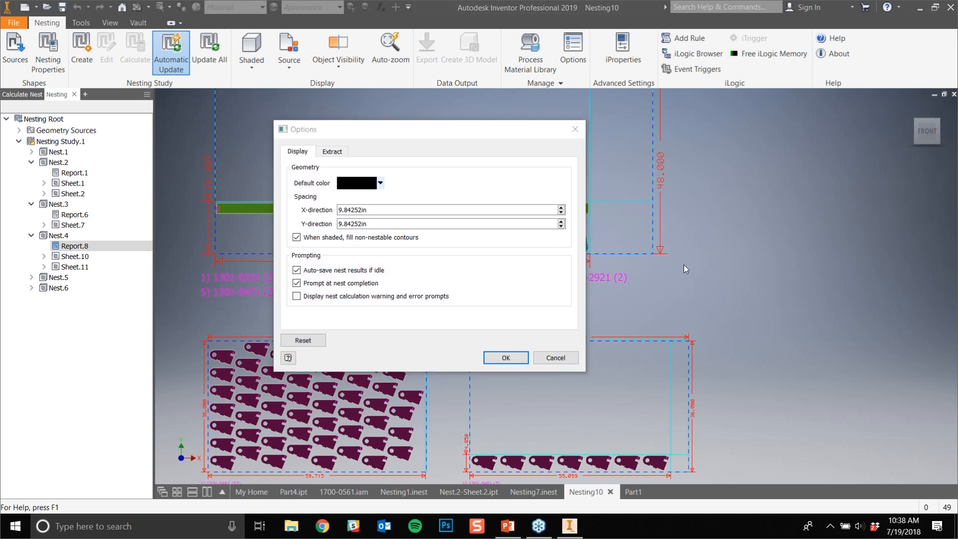
left_click(574, 130)
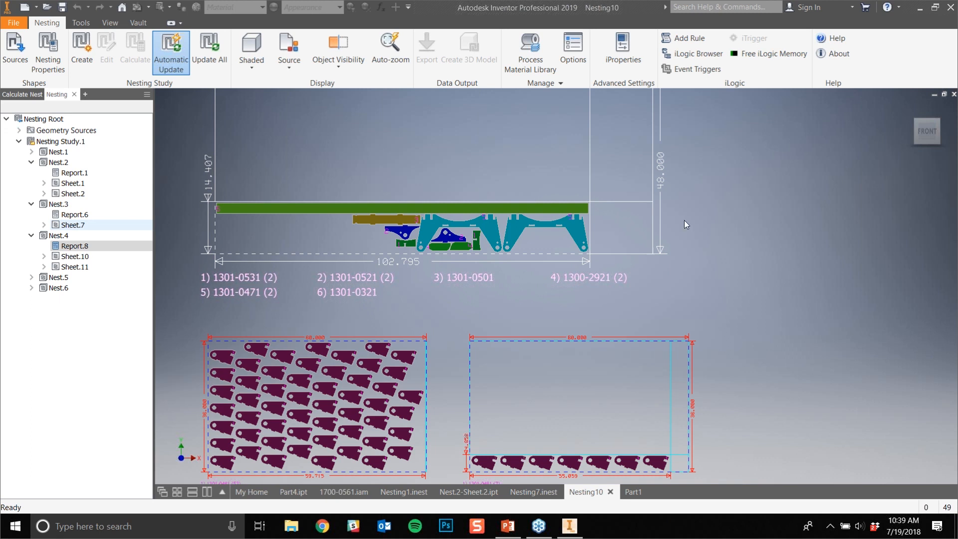
- Set the cost of Packaging.2 to 250 in the Process Material Library
left_click(523, 60)
left_click(321, 97)
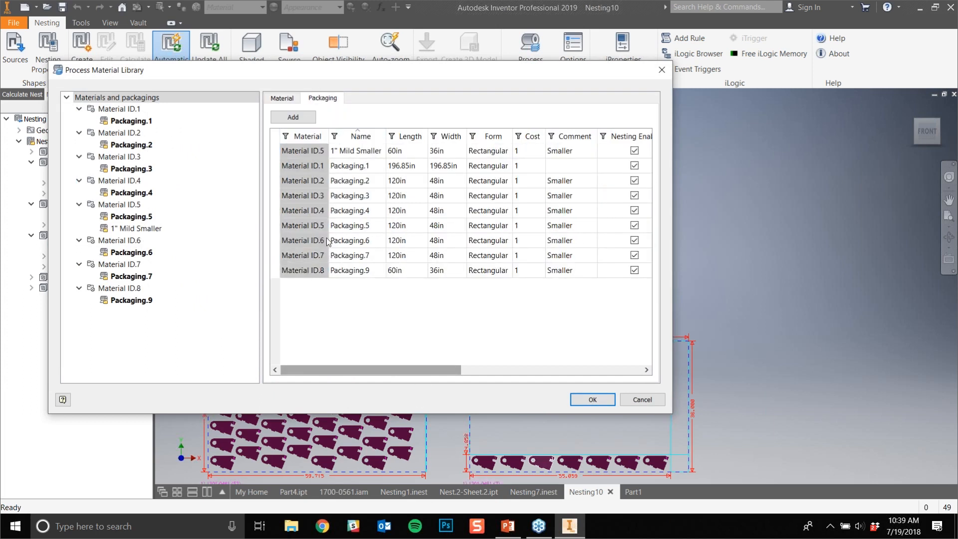
left_click(533, 153)
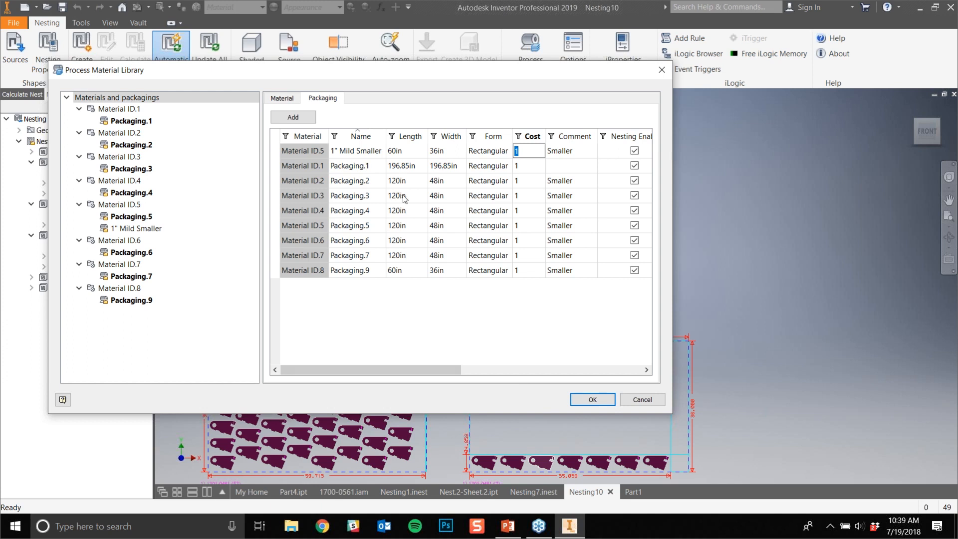
left_click(528, 181)
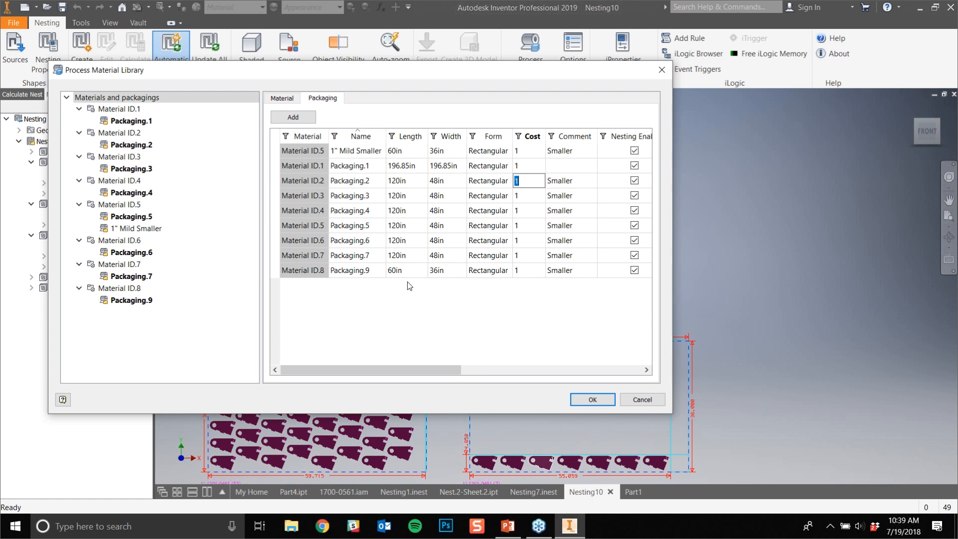
type("250")
left_click(576, 240)
left_click(542, 274)
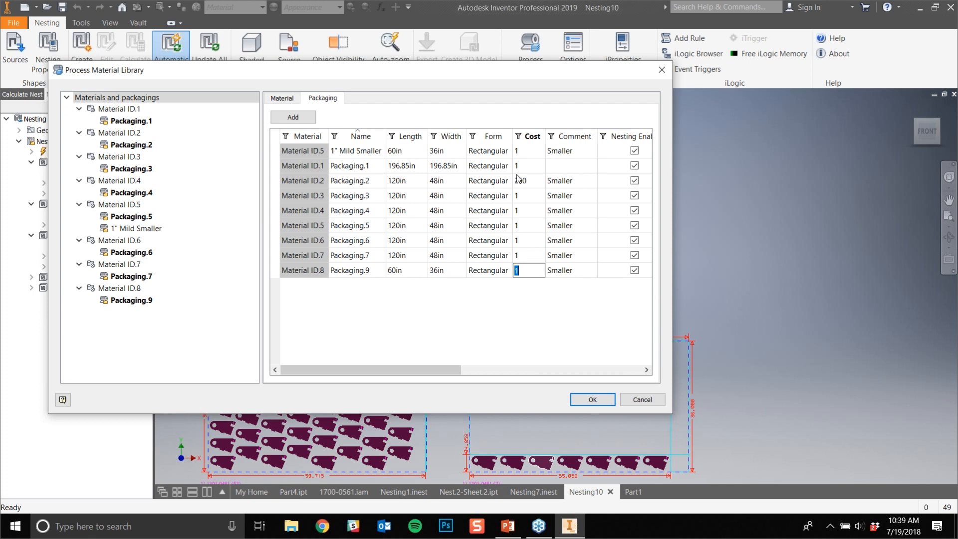
left_click(594, 401)
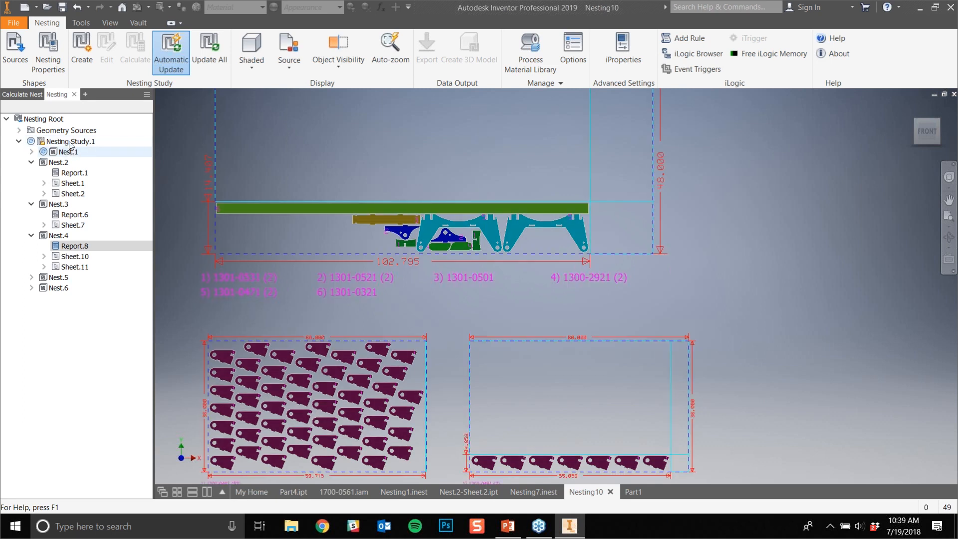
- Update Nesting Study.1 with the changed packaging cost and open Nest.1's report
right_click(68, 140)
left_click(93, 177)
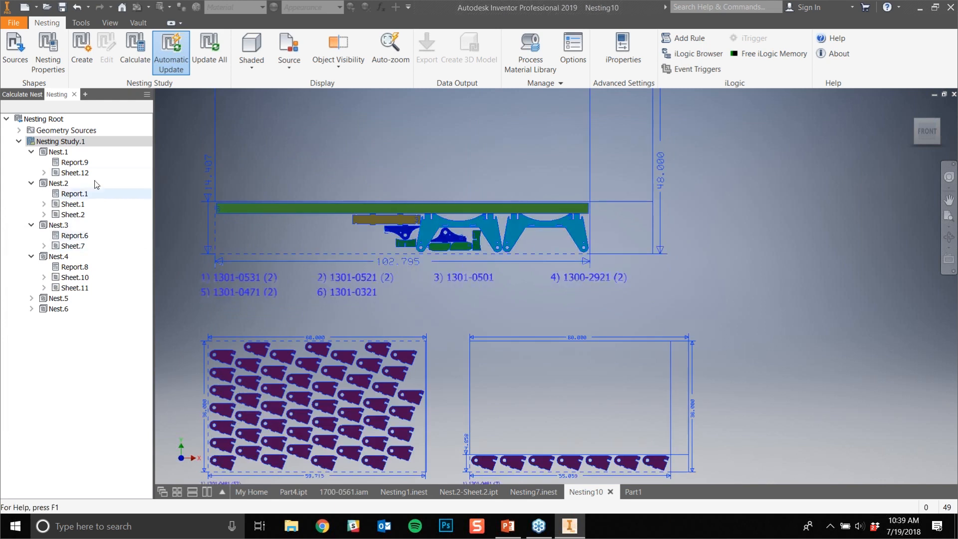
double_click(65, 162)
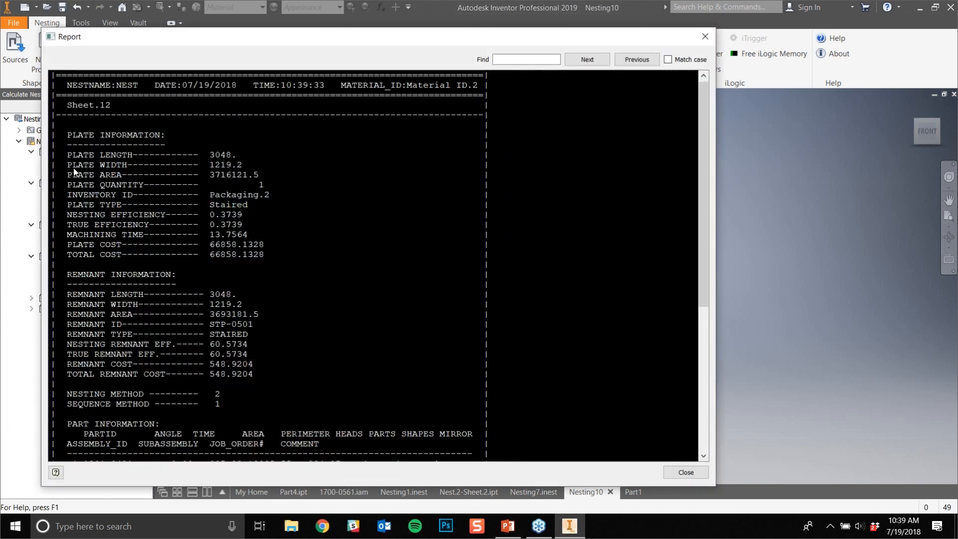
- Read the remnant cost and total remnant cost in Nest.1's report, and close the report
left_click_drag(253, 364, 204, 363)
left_click_drag(269, 374, 202, 372)
left_click(280, 359)
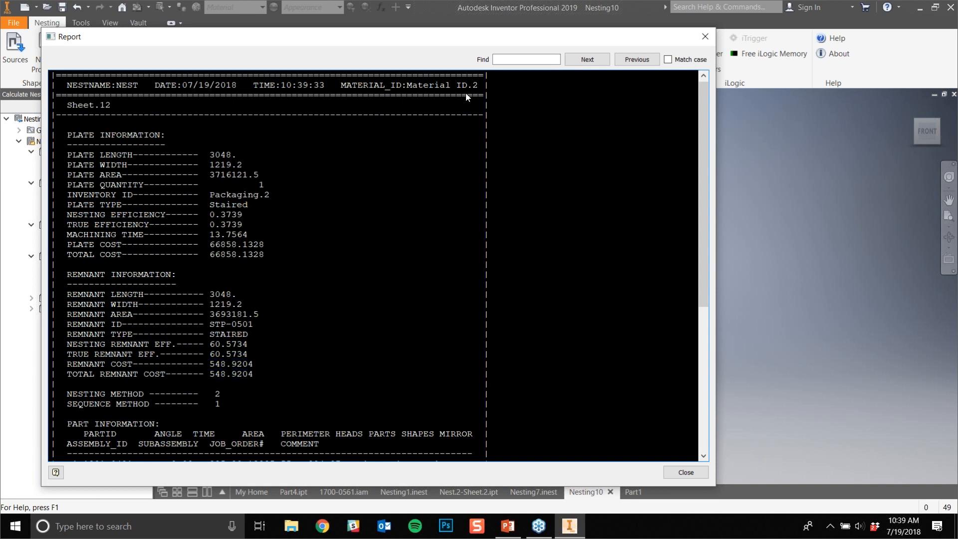
left_click(705, 37)
- Examine the nested sheet holding part 1301-0421_MIR, including its used strip and remaining material
middle_click_drag(417, 131, 410, 333)
scroll(399, 259, "down", 5)
middle_click_drag(333, 412, 327, 277)
scroll(309, 304, "down", 3)
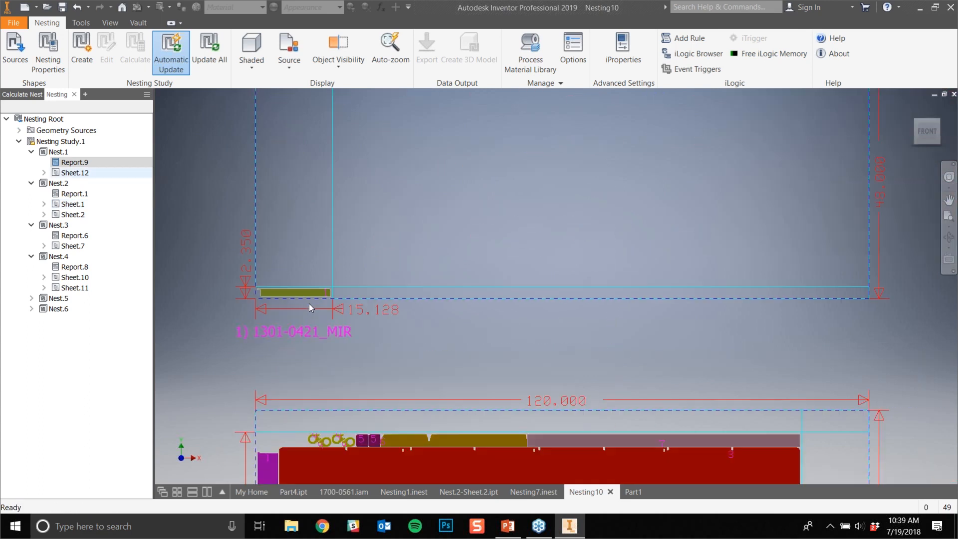
scroll(513, 257, "up", 3)
middle_click_drag(514, 256, 364, 321)
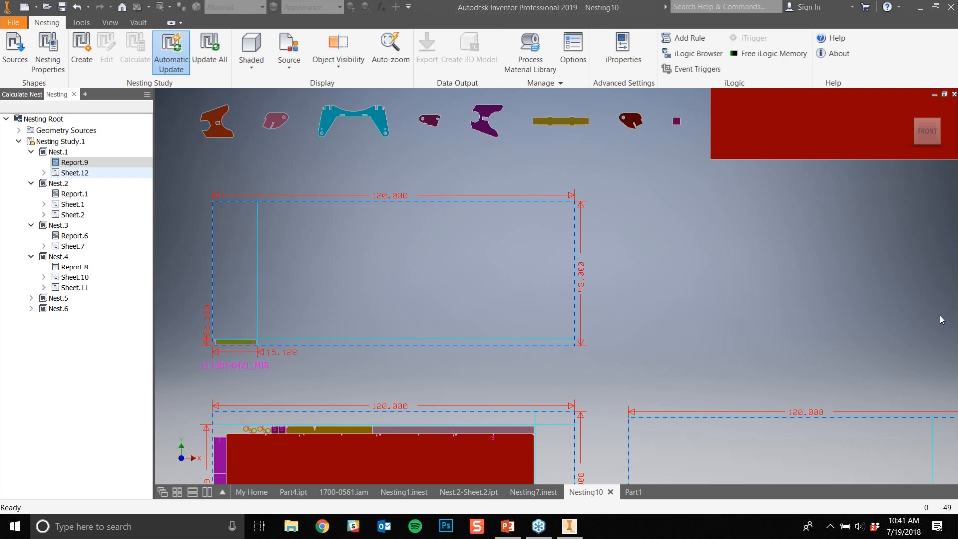
- Switch to the PowerPoint presentation 20180719.pptx, view slide 3 on the Product Design & Manufacturing Collection, and return to Inventor
left_click(505, 524)
left_click(58, 213)
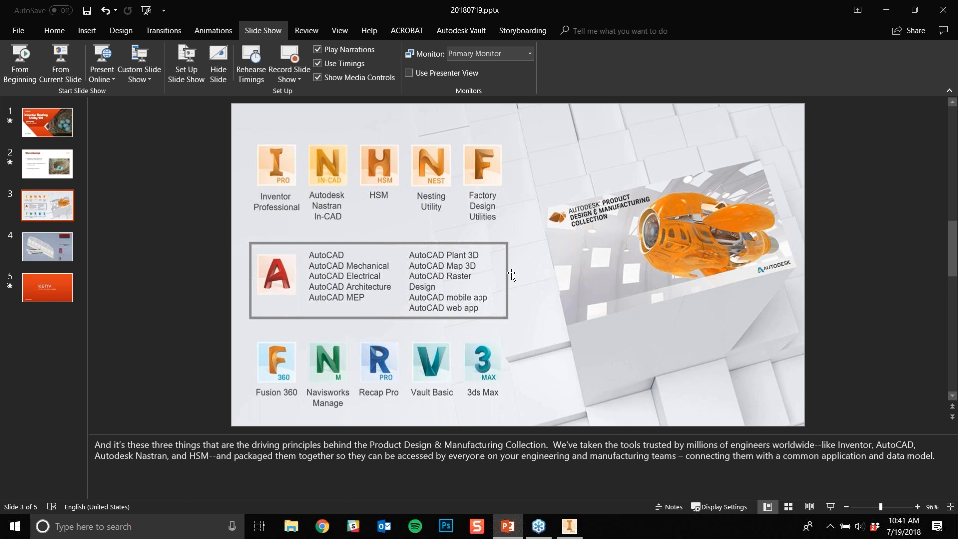
left_click(296, 56)
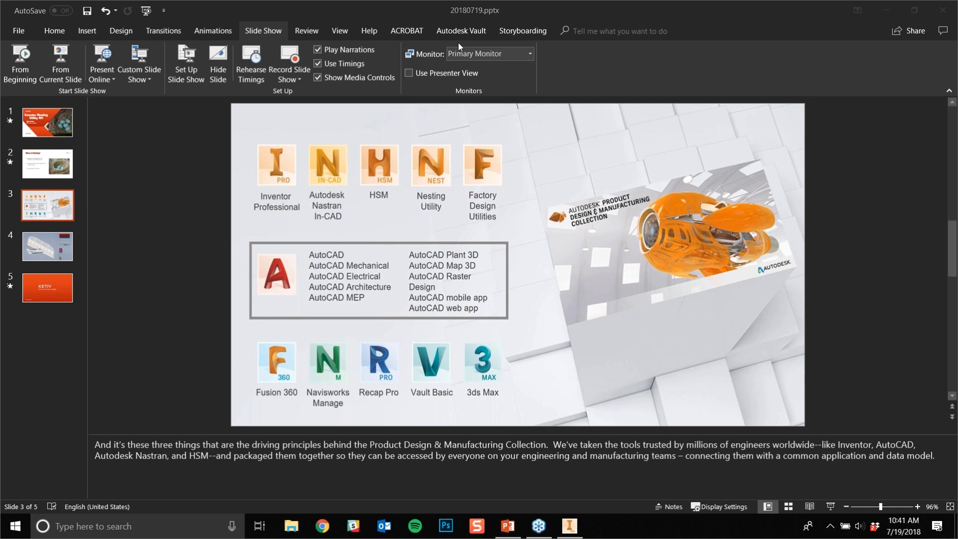
left_click(570, 526)
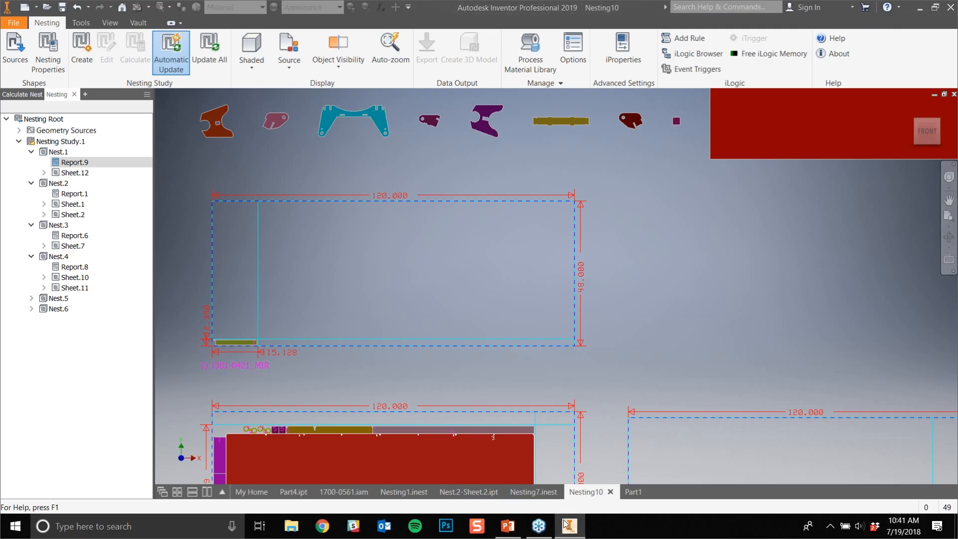